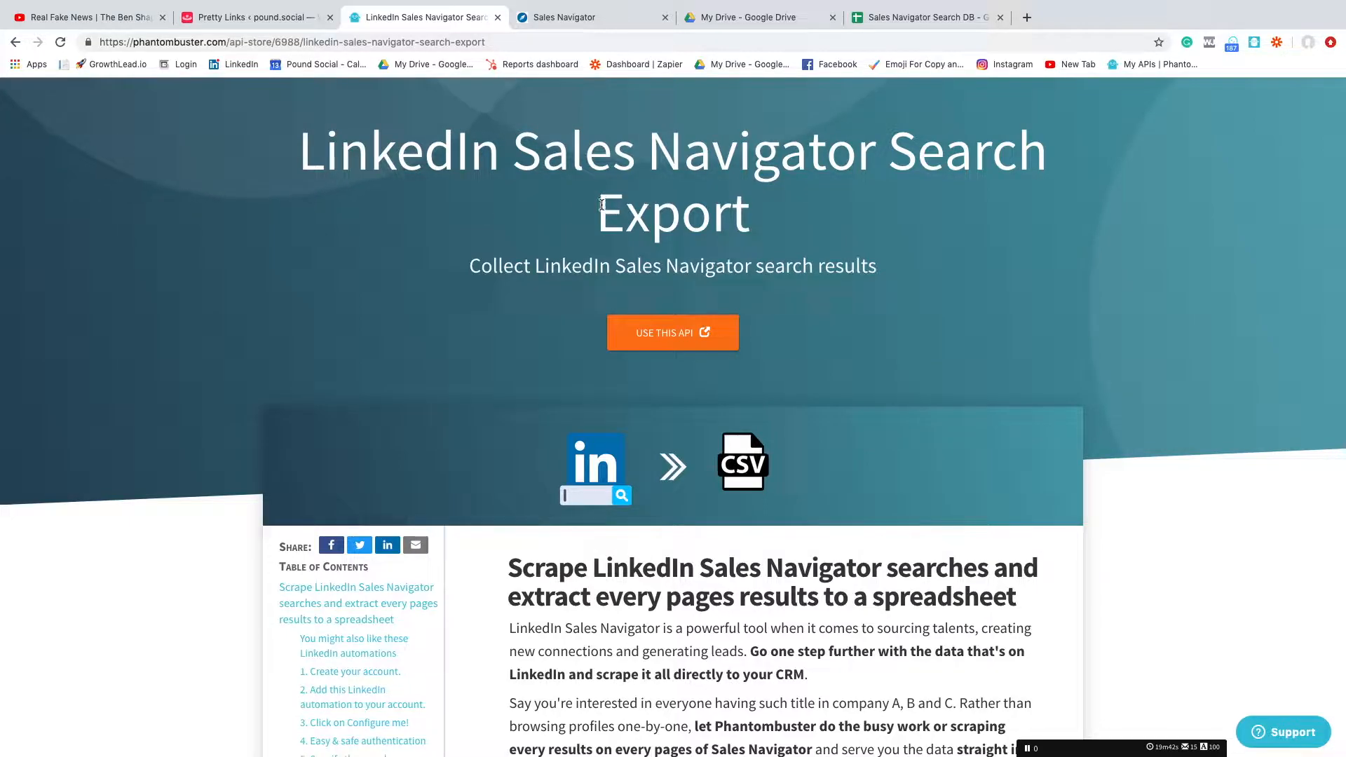
- Read through the LinkedIn Sales Navigator Search Export page, from its introduction through the setup instructions
{"action": "scroll", "coordinate": [841, 218], "scroll_direction": "down", "scroll_amount": 3}
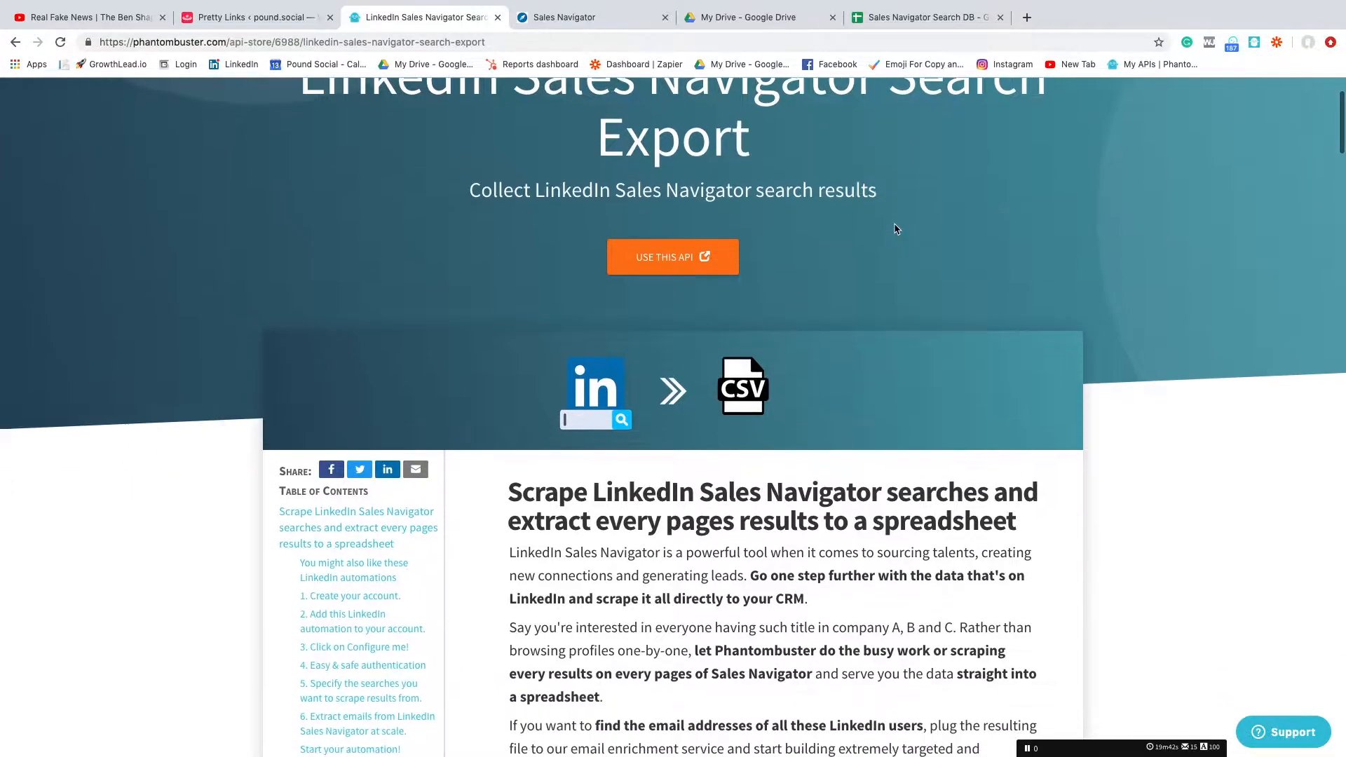
{"action": "scroll", "coordinate": [896, 228], "scroll_direction": "down", "scroll_amount": 6}
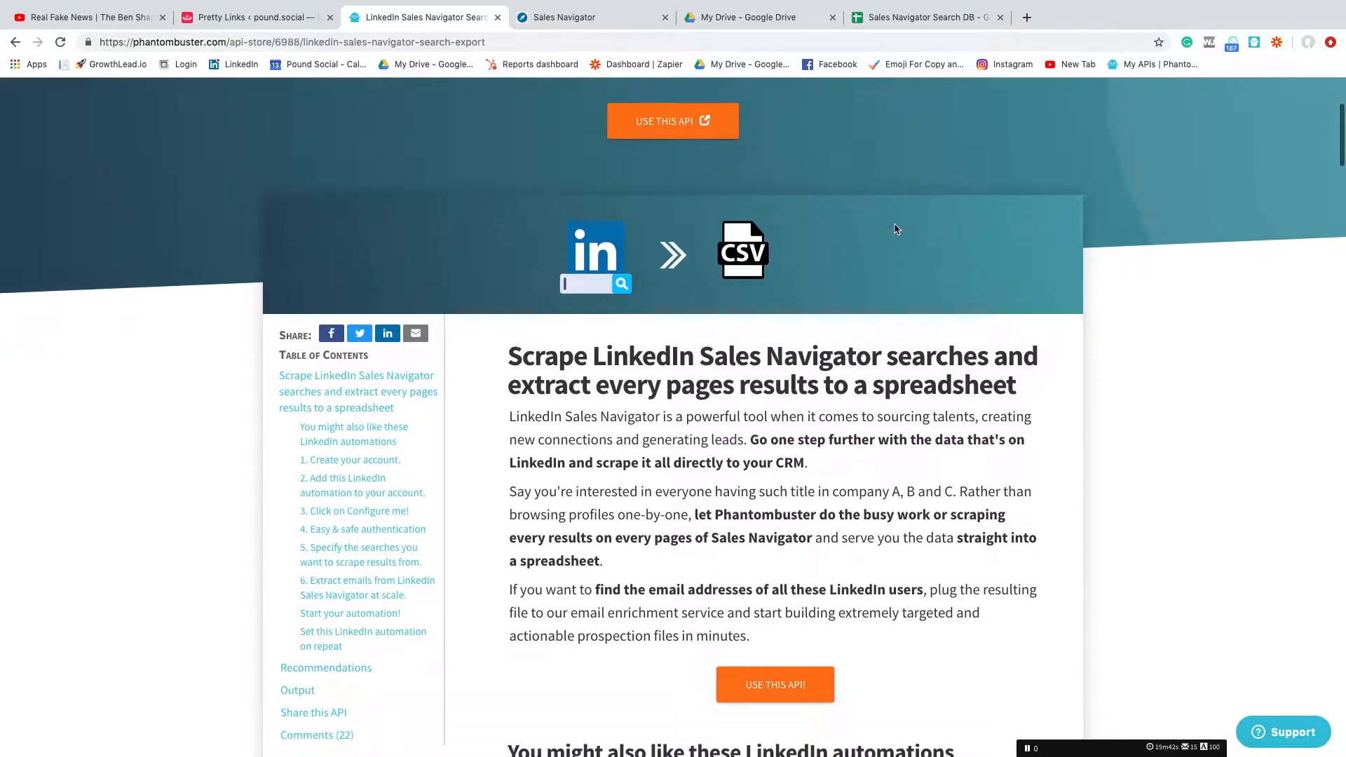
{"action": "scroll", "coordinate": [895, 228], "scroll_direction": "down", "scroll_amount": 4}
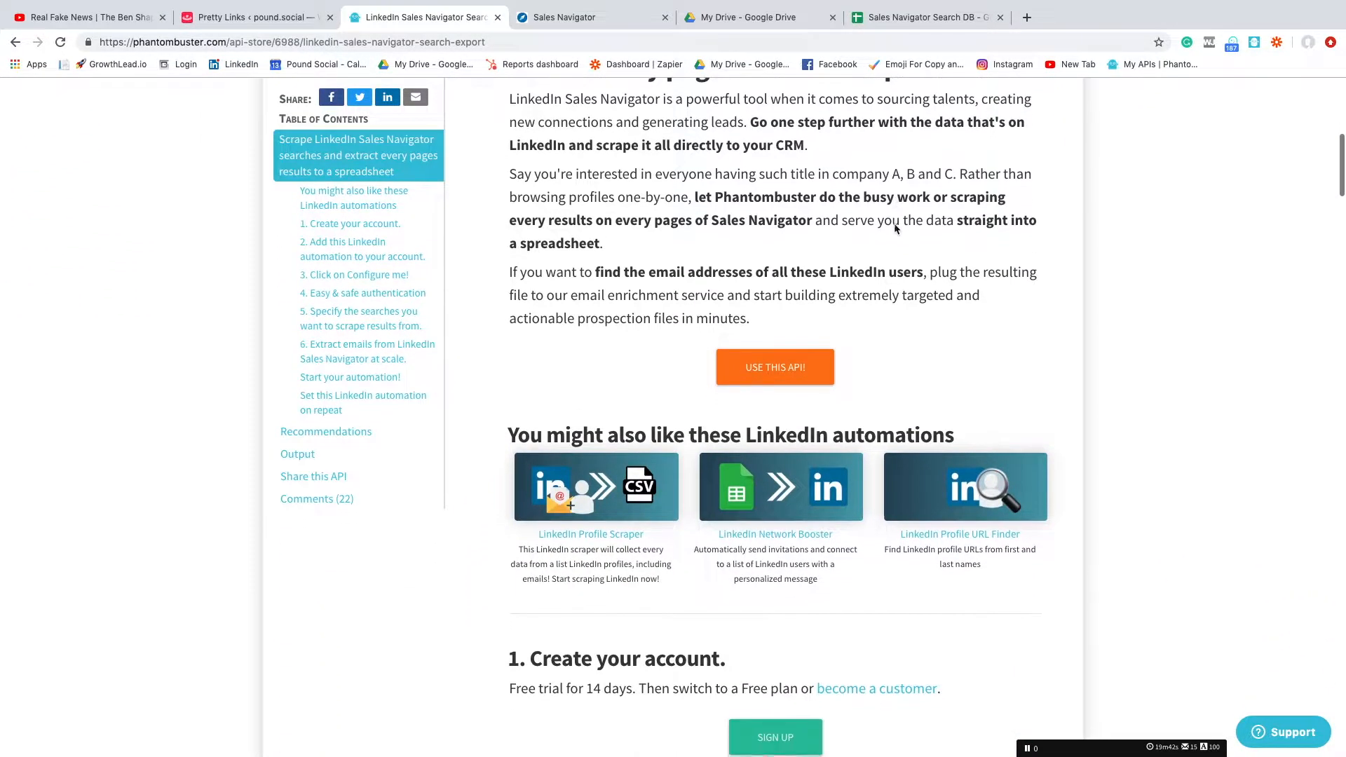
{"action": "scroll", "coordinate": [895, 225], "scroll_direction": "up", "scroll_amount": 3}
{"action": "scroll", "coordinate": [894, 224], "scroll_direction": "up", "scroll_amount": 1}
{"action": "scroll", "coordinate": [895, 224], "scroll_direction": "down", "scroll_amount": 1}
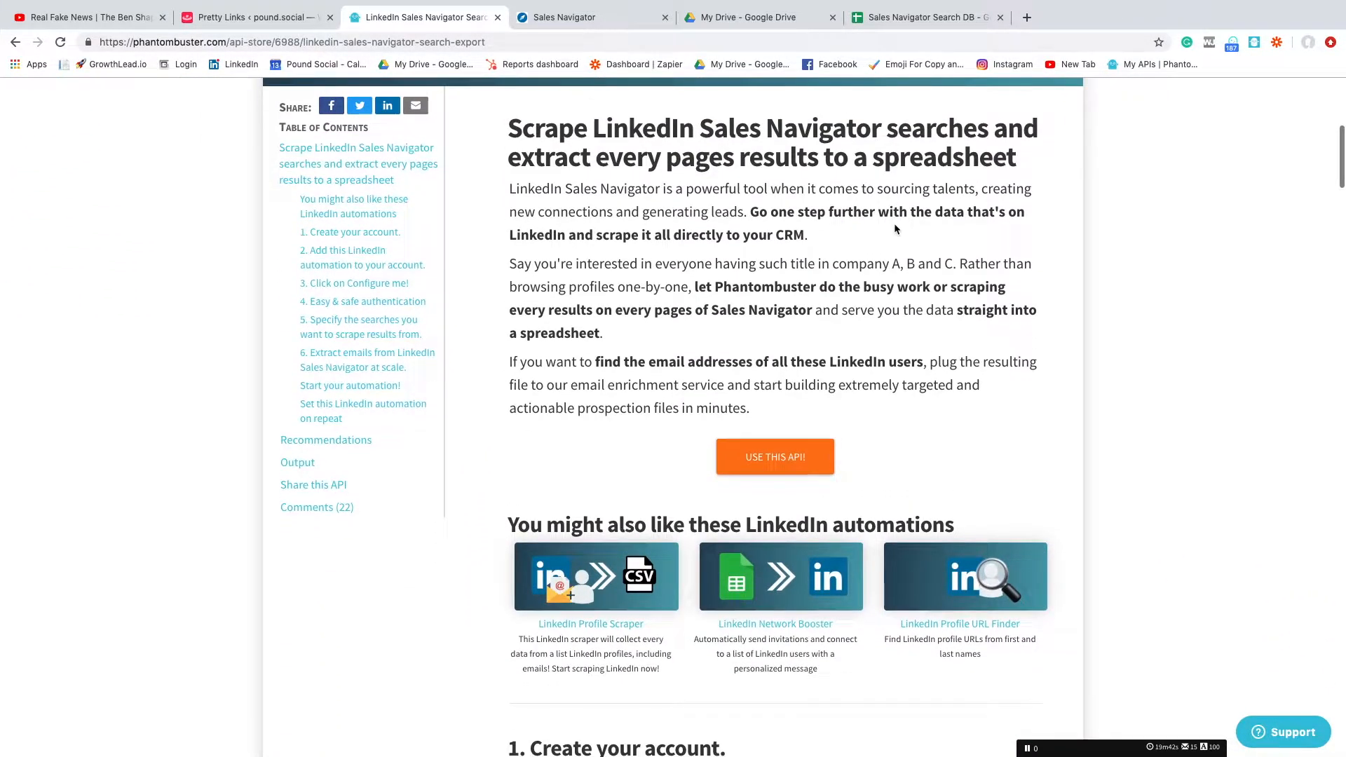
{"action": "scroll", "coordinate": [894, 228], "scroll_direction": "down", "scroll_amount": 12}
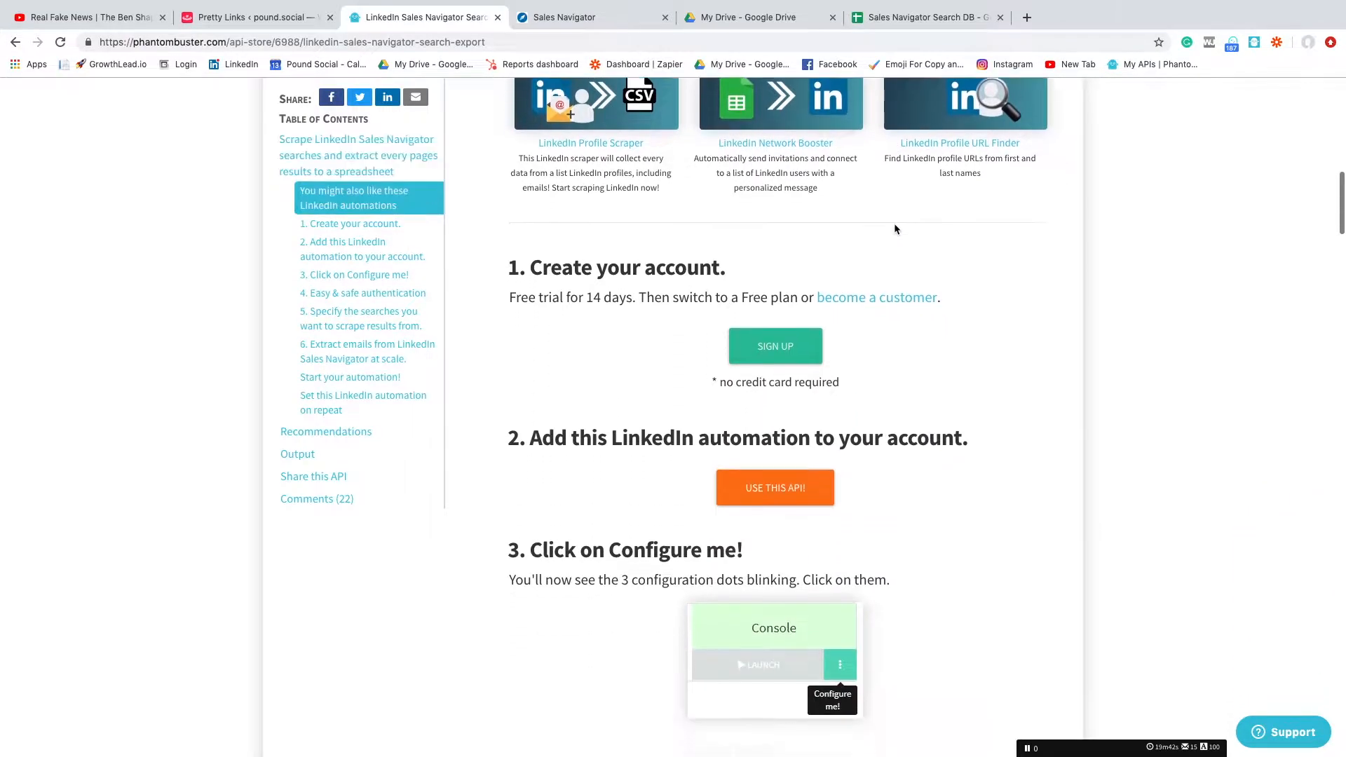
{"action": "scroll", "coordinate": [894, 226], "scroll_direction": "down", "scroll_amount": 6}
{"action": "scroll", "coordinate": [894, 224], "scroll_direction": "down", "scroll_amount": 20}
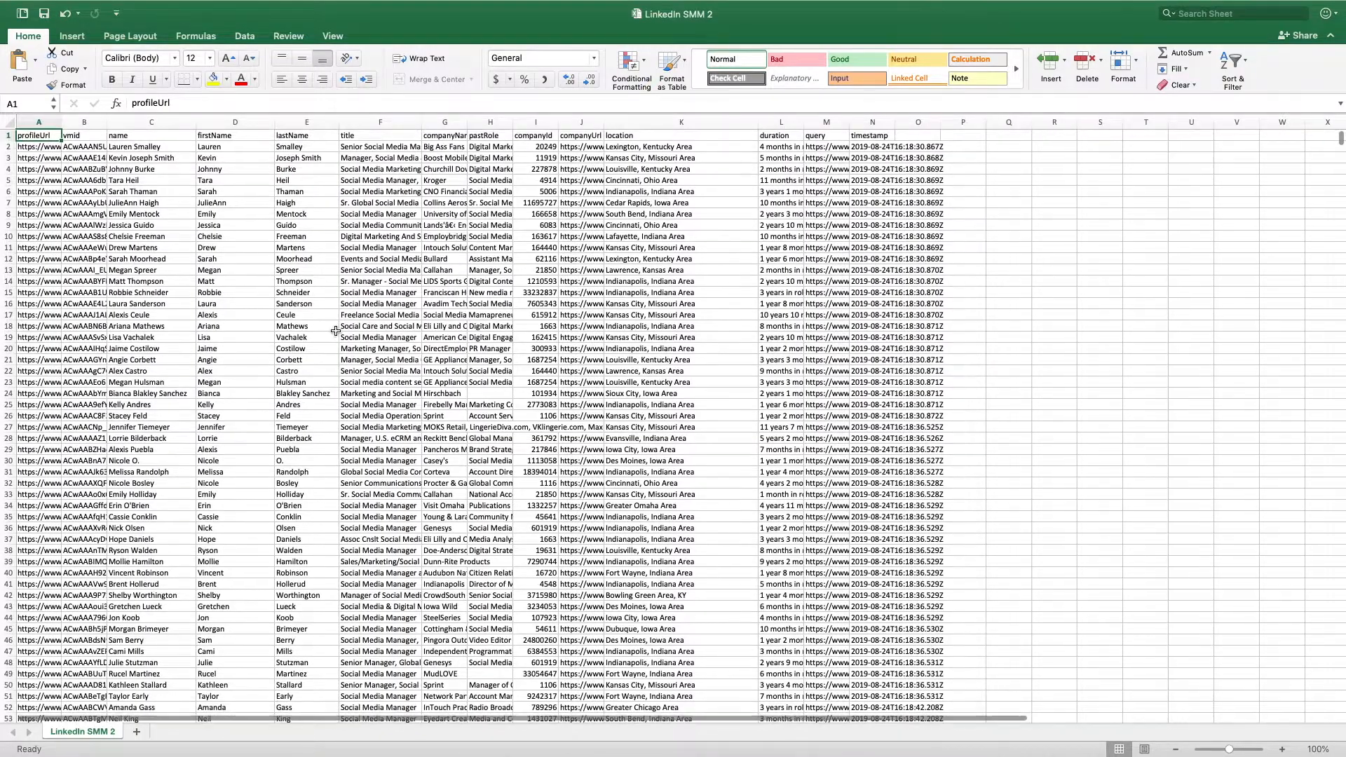
- Look through the exported profile rows and columns in the LinkedIn SMM 2 workbook
{"action": "scroll", "coordinate": [336, 330], "scroll_direction": "down", "scroll_amount": 10}
{"action": "scroll", "coordinate": [335, 330], "scroll_direction": "down", "scroll_amount": 20}
{"action": "scroll", "coordinate": [336, 330], "scroll_direction": "down", "scroll_amount": 20}
{"action": "scroll", "coordinate": [336, 330], "scroll_direction": "up", "scroll_amount": 20}
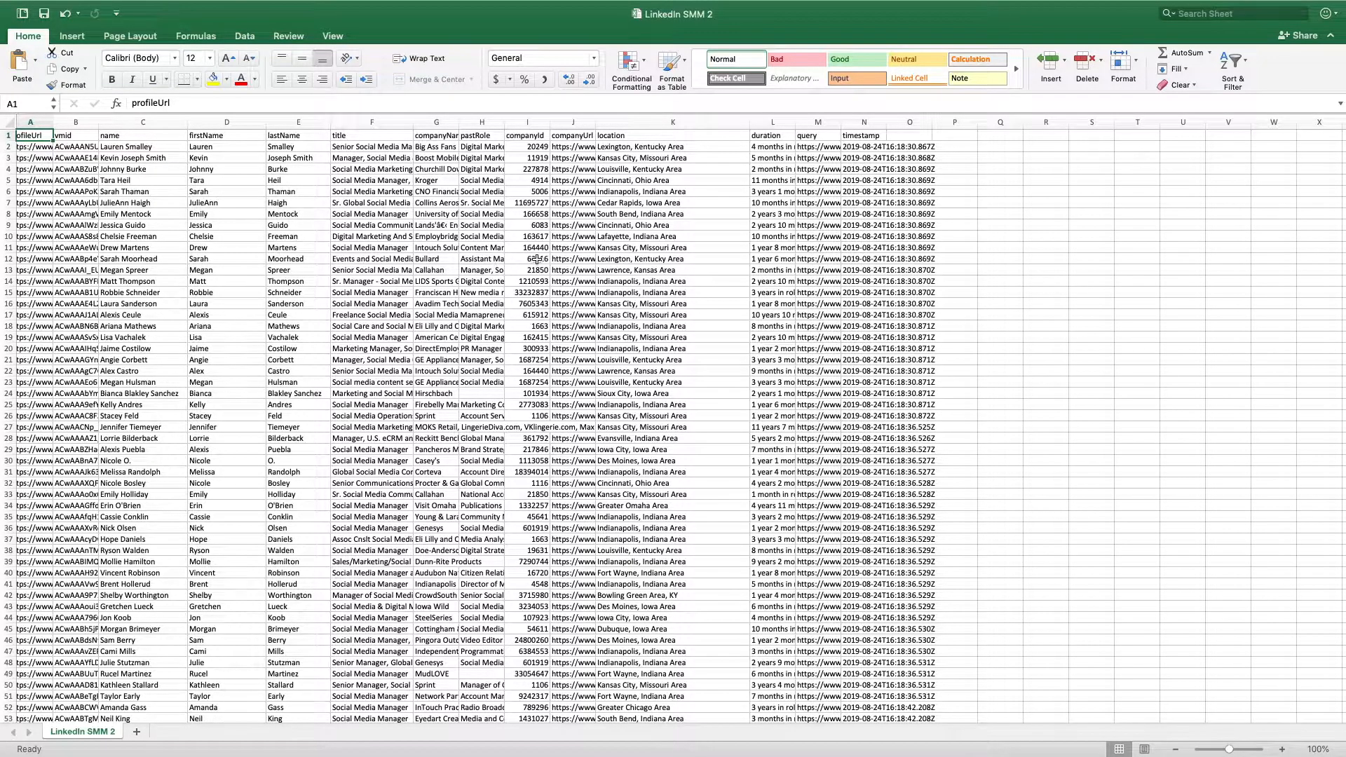
- Switch to the Phantombuster page in Chrome and review the launch frequency and search spreadsheet instructions
{"action": "key", "text": "ctrl+Right"}
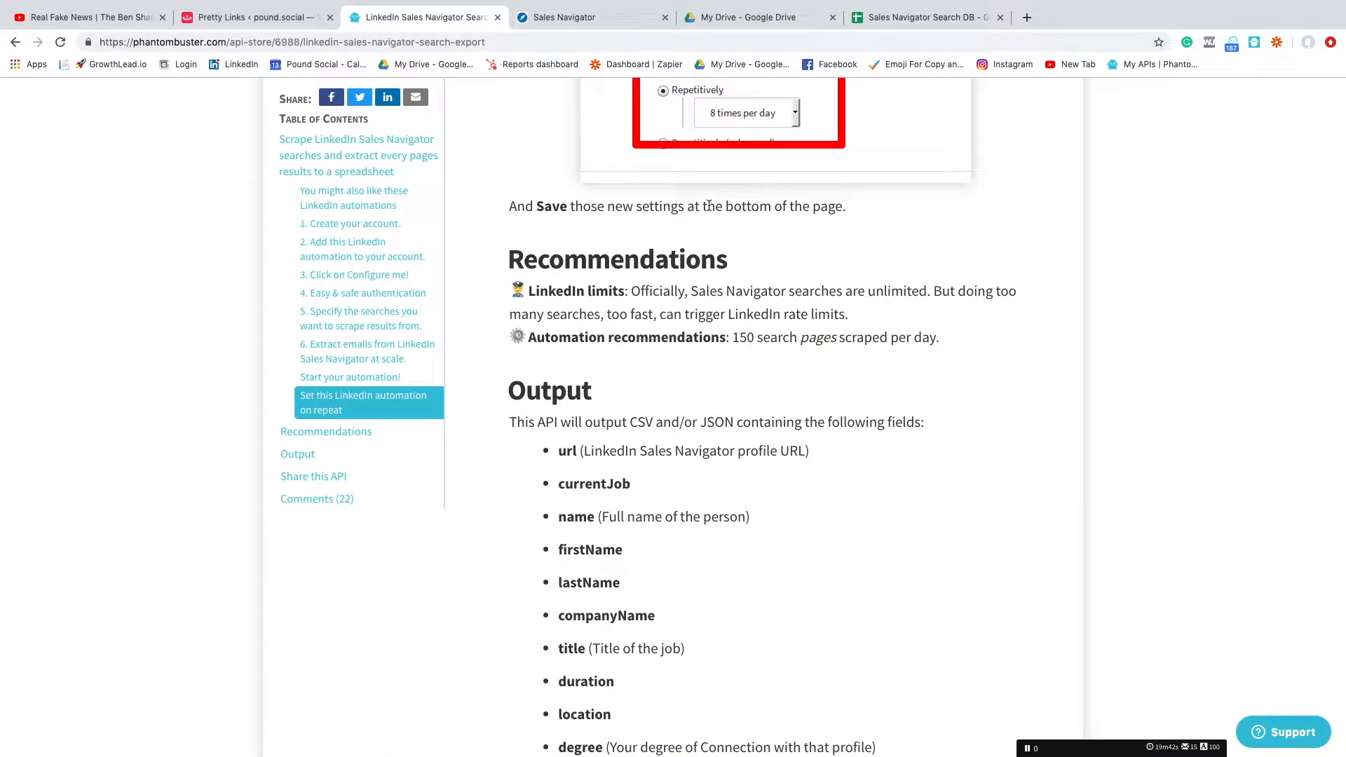
{"action": "scroll", "coordinate": [651, 280], "scroll_direction": "up", "scroll_amount": 10}
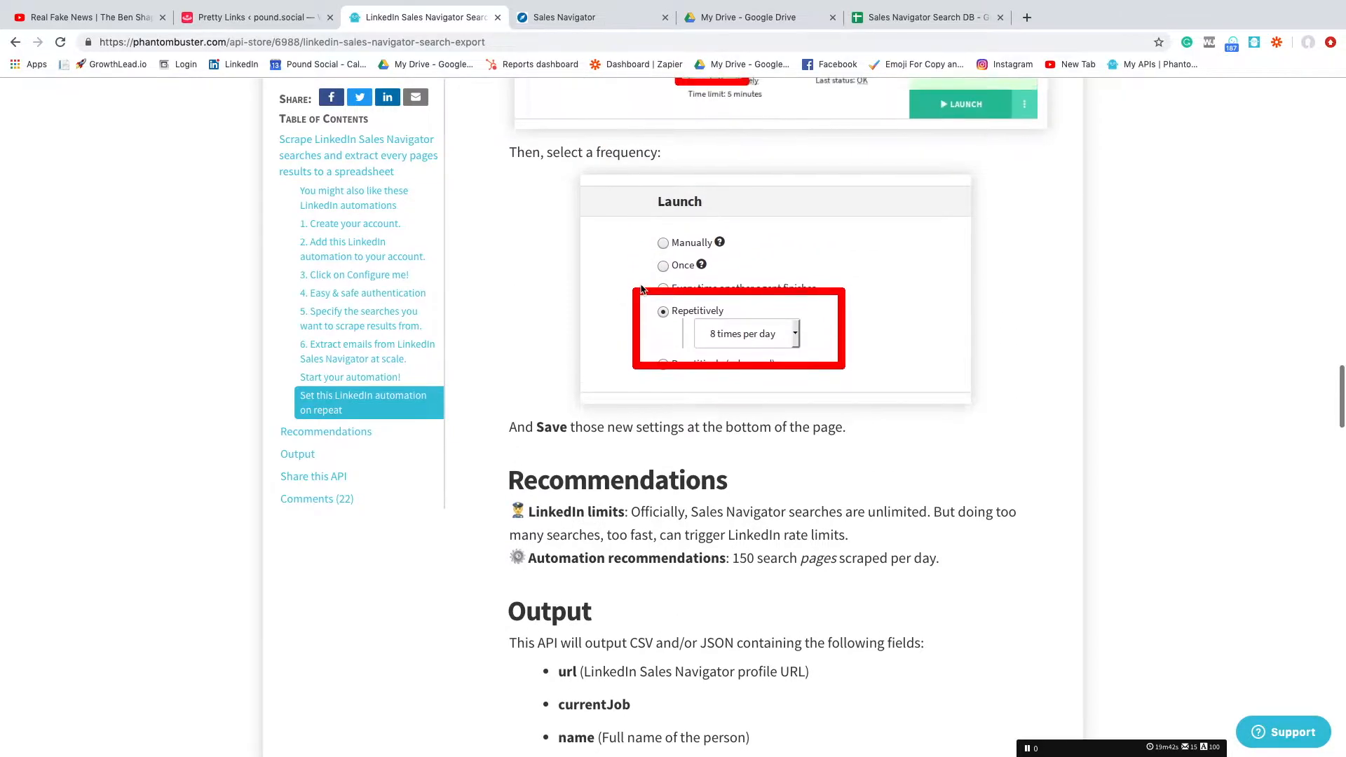
{"action": "scroll", "coordinate": [640, 283], "scroll_direction": "up", "scroll_amount": 15}
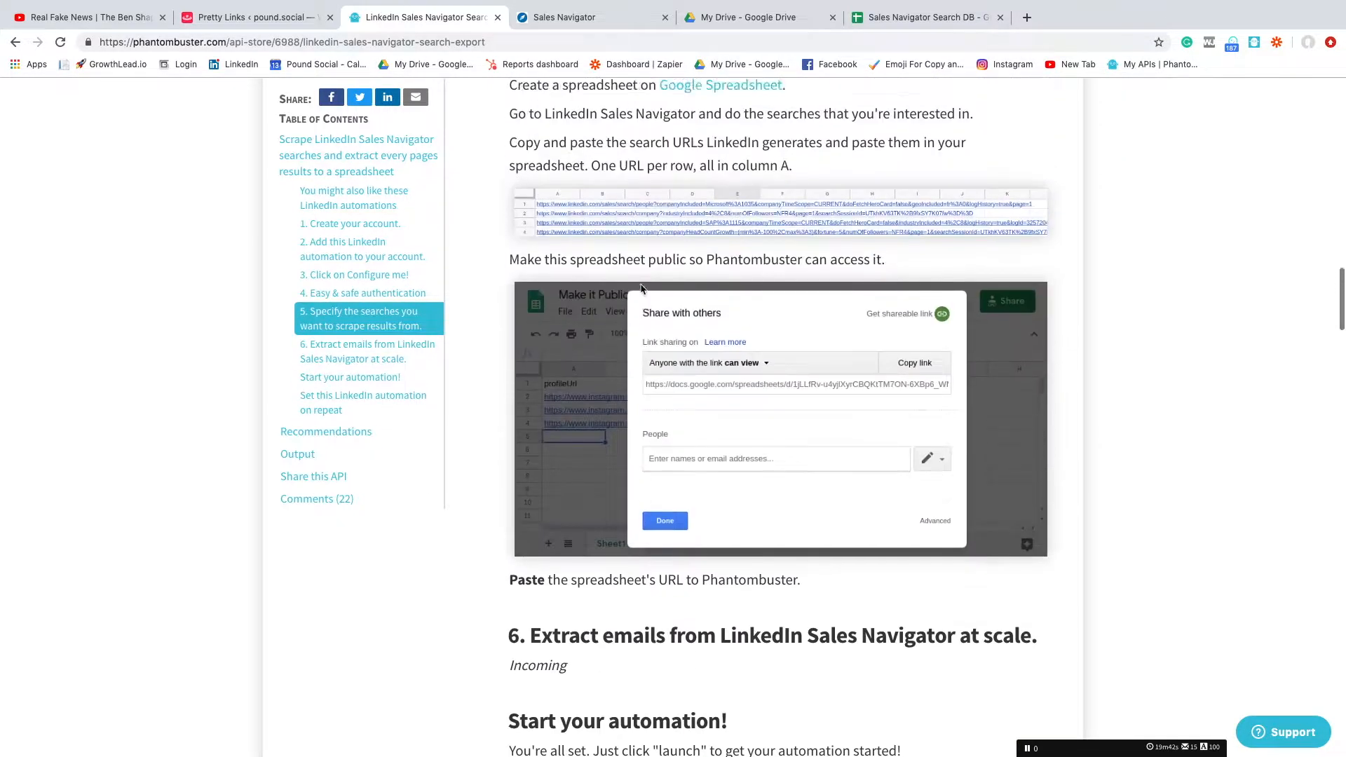
{"action": "scroll", "coordinate": [640, 283], "scroll_direction": "up", "scroll_amount": 7}
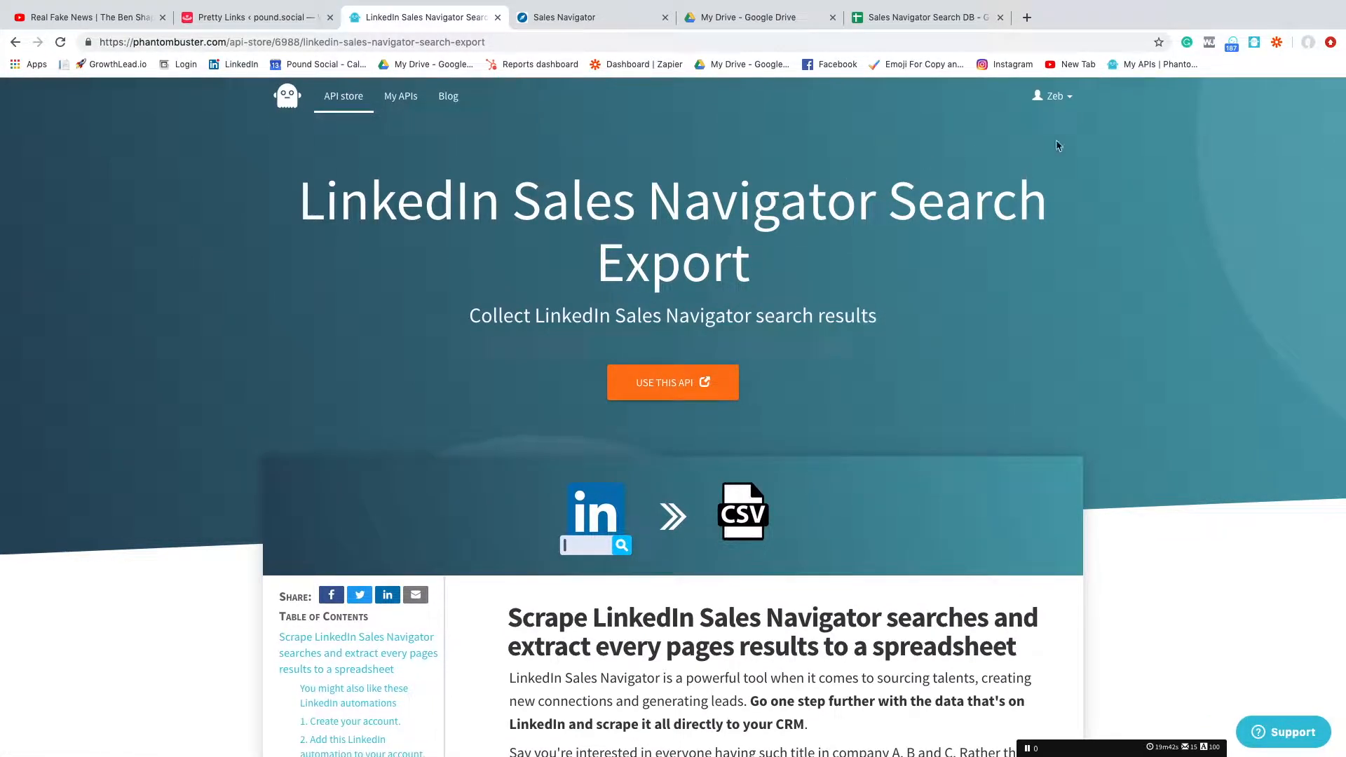
- Open the console of the account's LinkedIn Sales Navigator Search Export API and bring up its configuration
{"action": "left_click", "coordinate": [409, 105]}
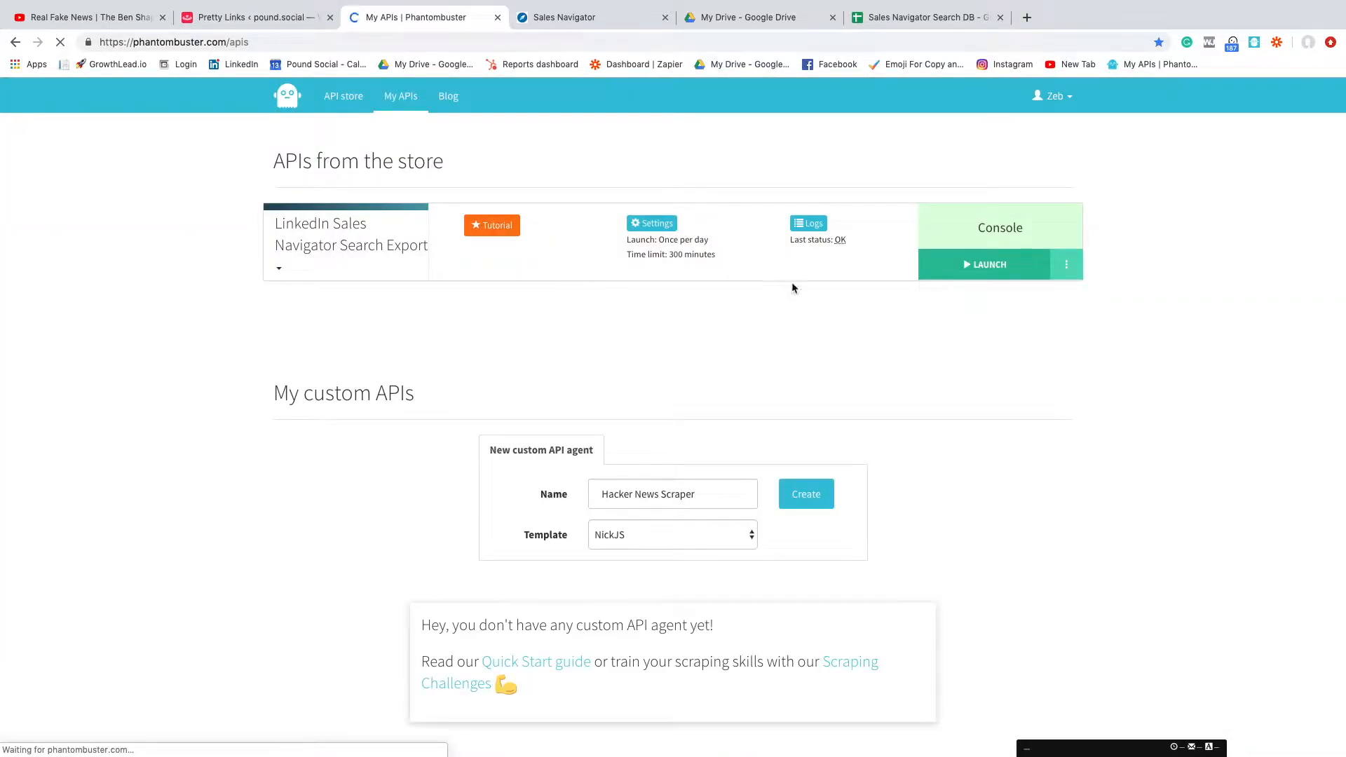
{"action": "left_click", "coordinate": [1034, 226]}
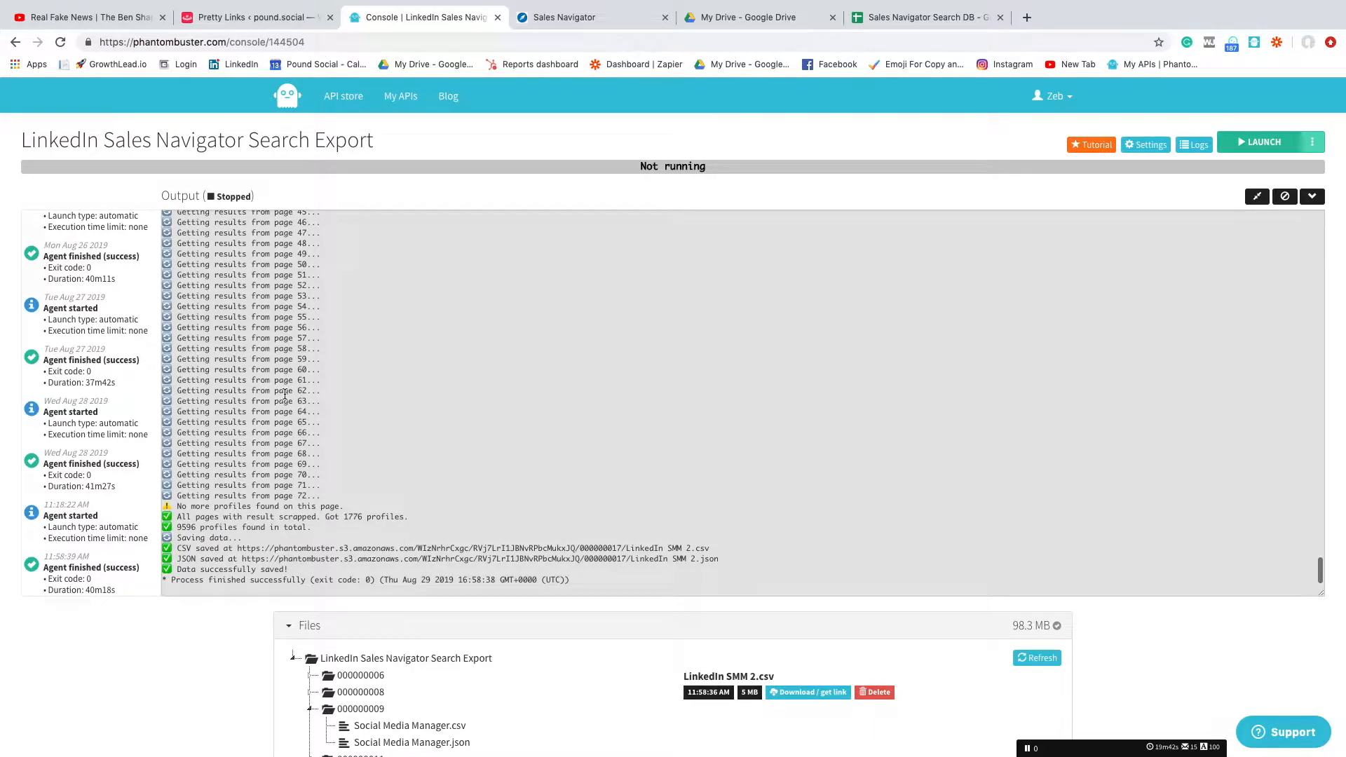
{"action": "scroll", "coordinate": [293, 394], "scroll_direction": "down", "scroll_amount": 1}
{"action": "scroll", "coordinate": [610, 365], "scroll_direction": "up", "scroll_amount": 4}
{"action": "scroll", "coordinate": [1045, 305], "scroll_direction": "up", "scroll_amount": 2}
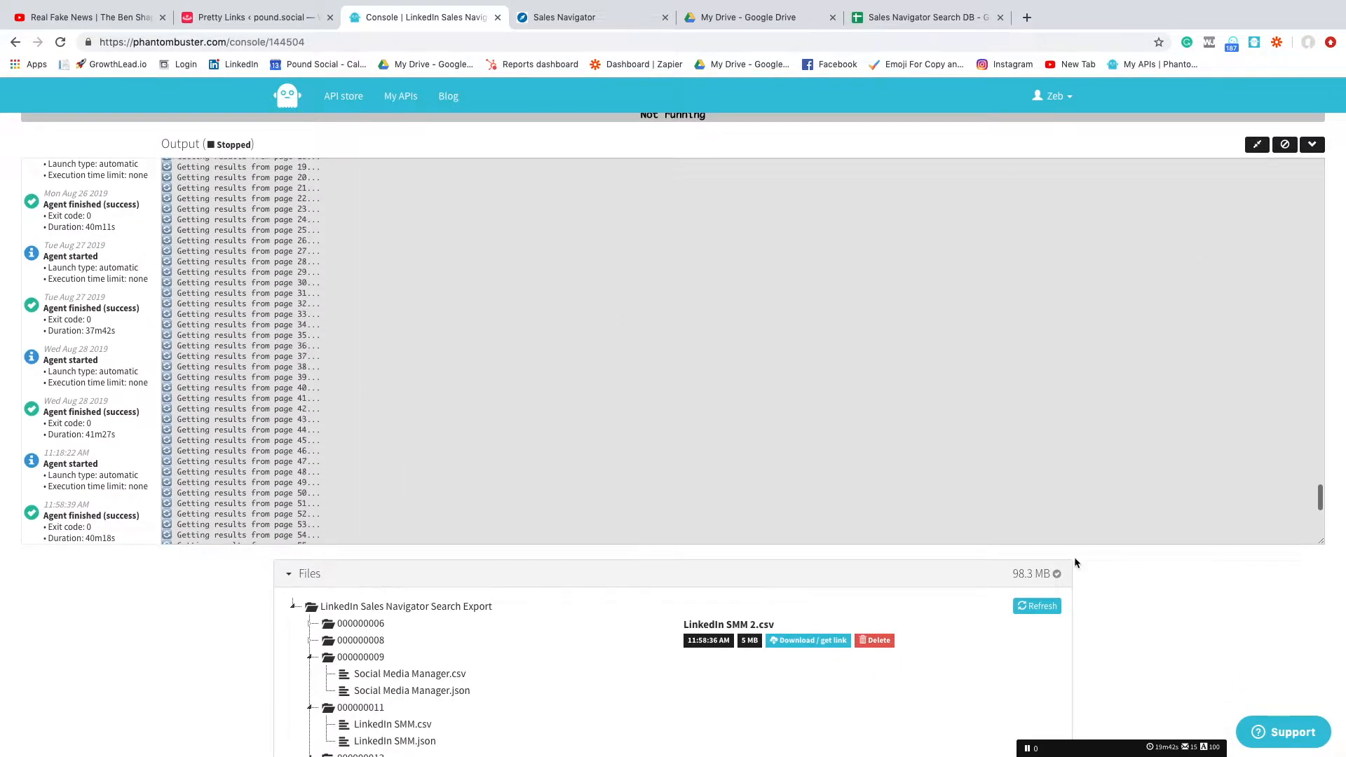
{"action": "scroll", "coordinate": [1073, 559], "scroll_direction": "up", "scroll_amount": 1}
{"action": "left_click", "coordinate": [1312, 144]}
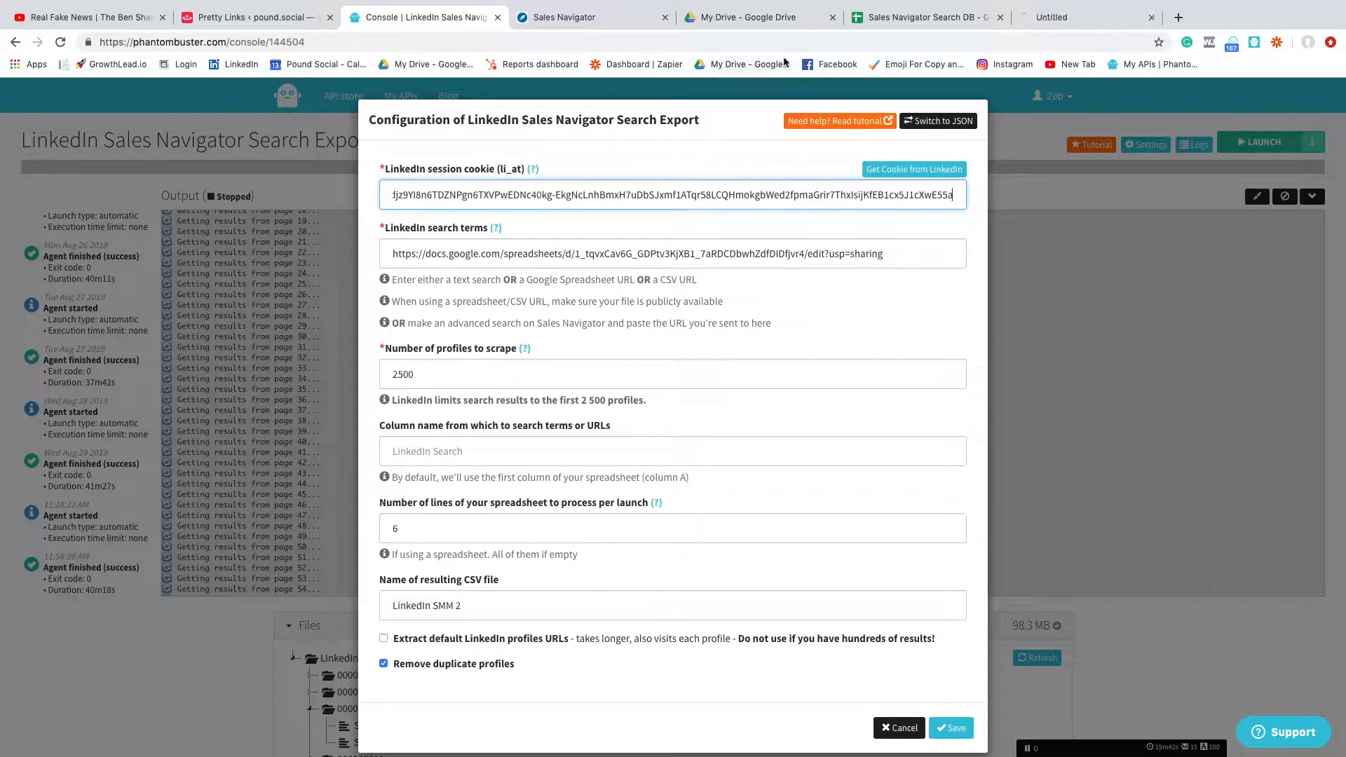
- Switch to Sales Navigator and examine the Social Media Manager search's keyword, region and title filters and its lead results
{"action": "left_click", "coordinate": [603, 24]}
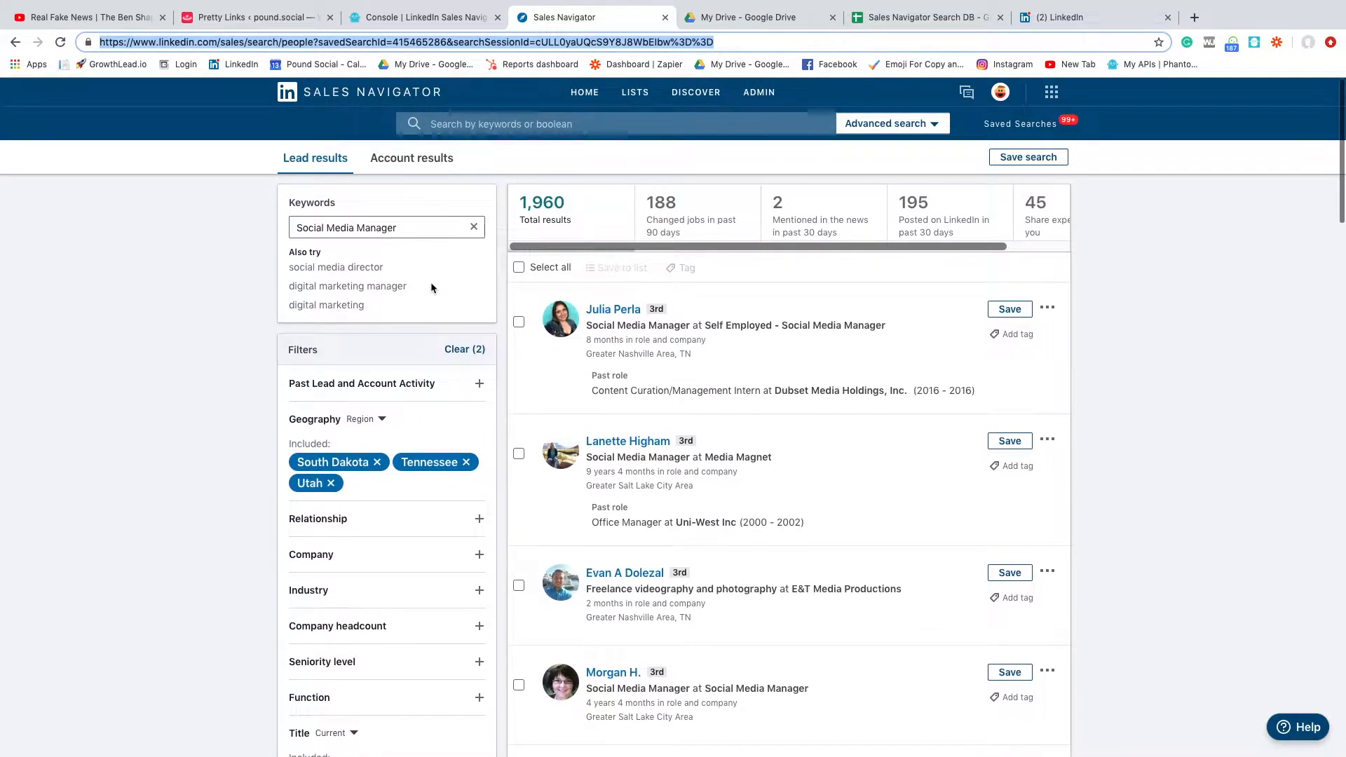
{"action": "scroll", "coordinate": [392, 455], "scroll_direction": "down", "scroll_amount": 3}
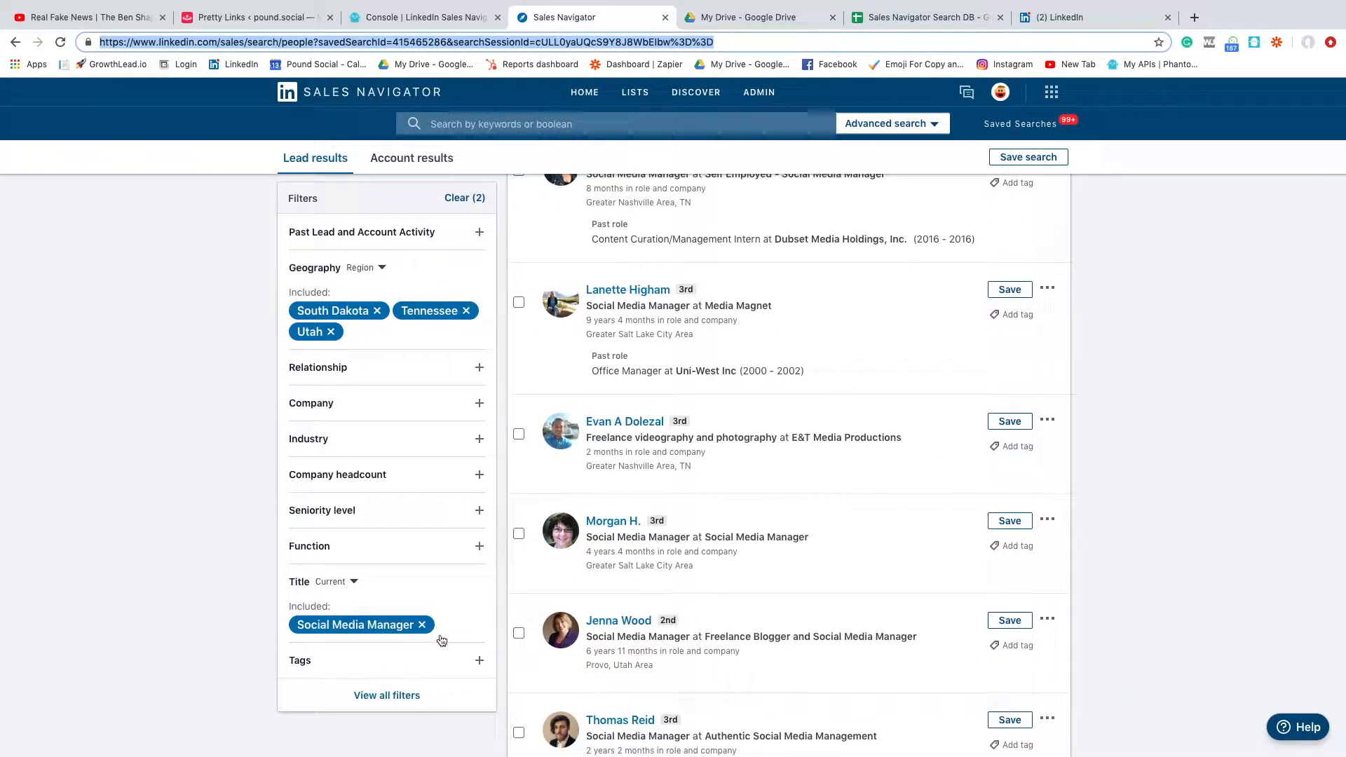
{"action": "scroll", "coordinate": [722, 655], "scroll_direction": "down", "scroll_amount": 1}
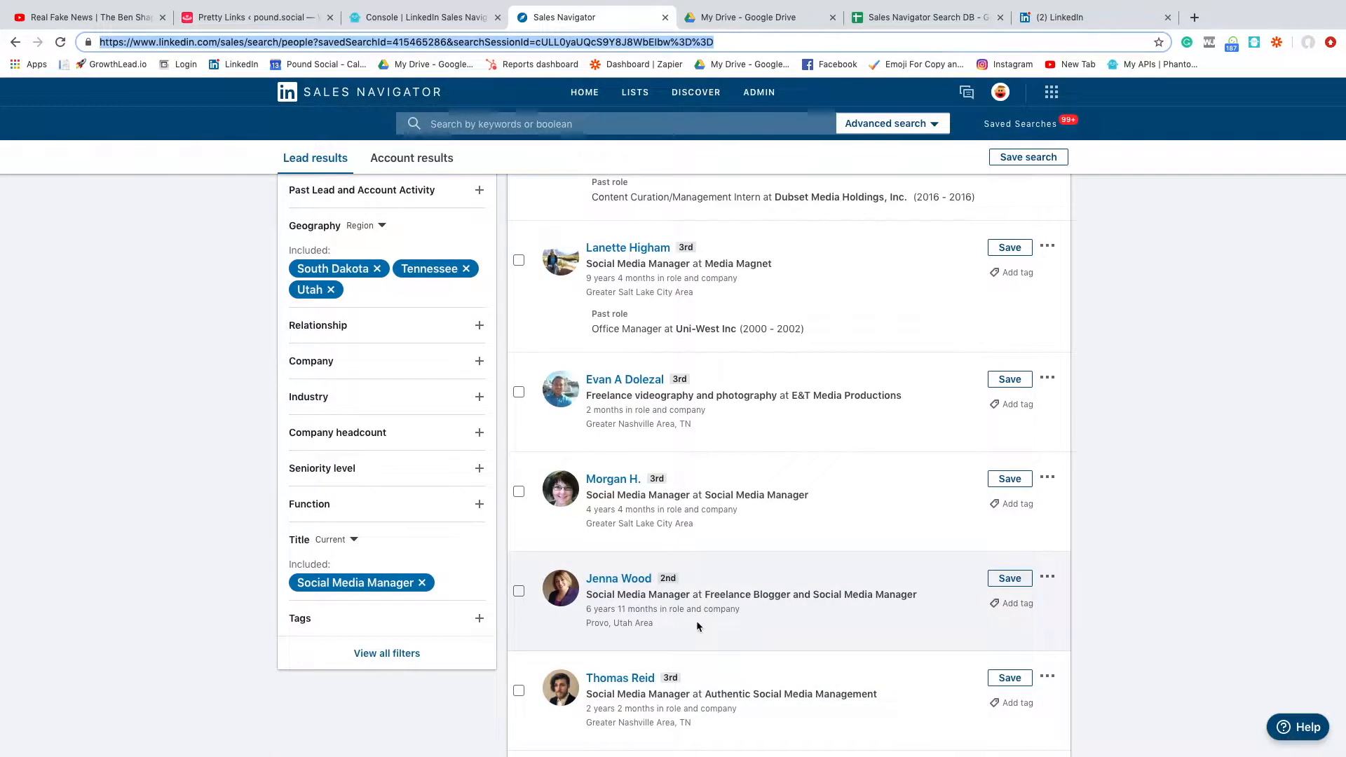
{"action": "scroll", "coordinate": [696, 620], "scroll_direction": "down", "scroll_amount": 2}
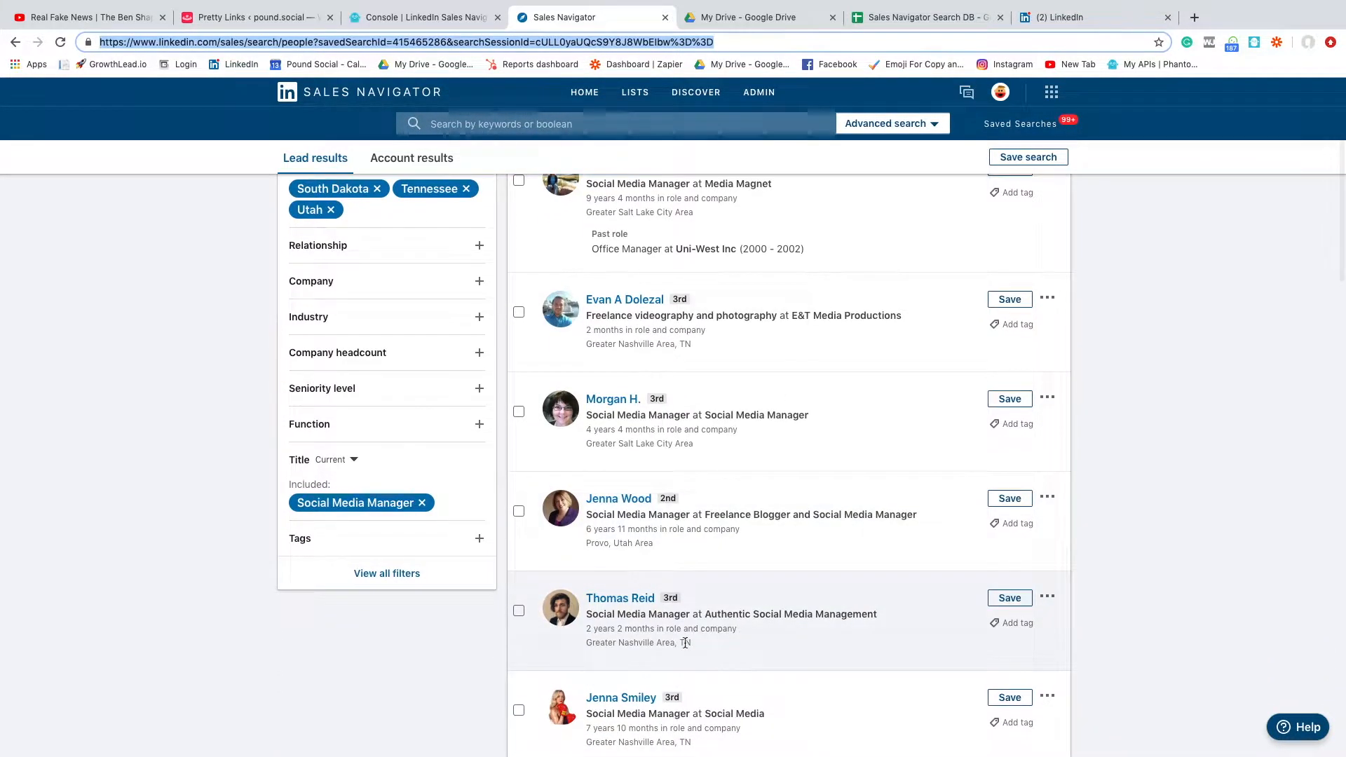
{"action": "scroll", "coordinate": [701, 652], "scroll_direction": "down", "scroll_amount": 1}
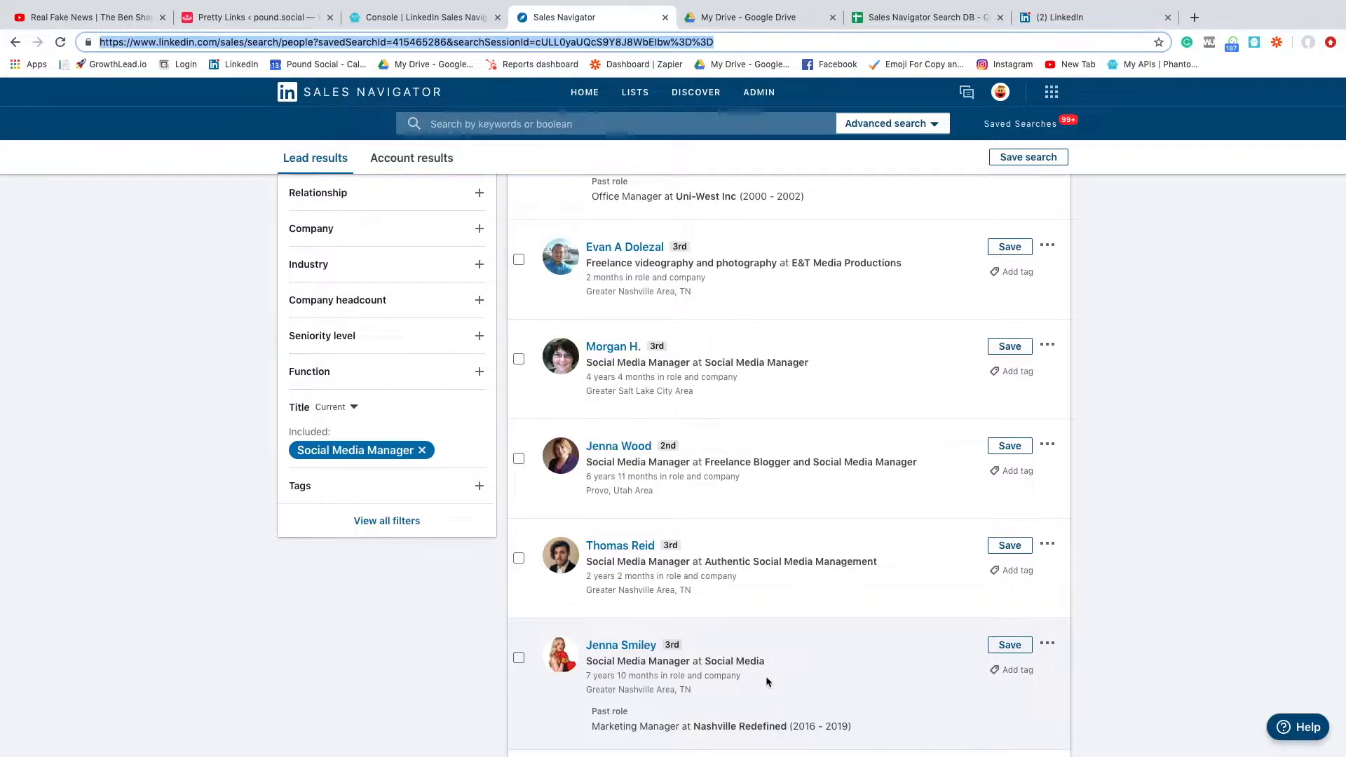
{"action": "scroll", "coordinate": [766, 676], "scroll_direction": "up", "scroll_amount": 3}
{"action": "scroll", "coordinate": [560, 616], "scroll_direction": "up", "scroll_amount": 2}
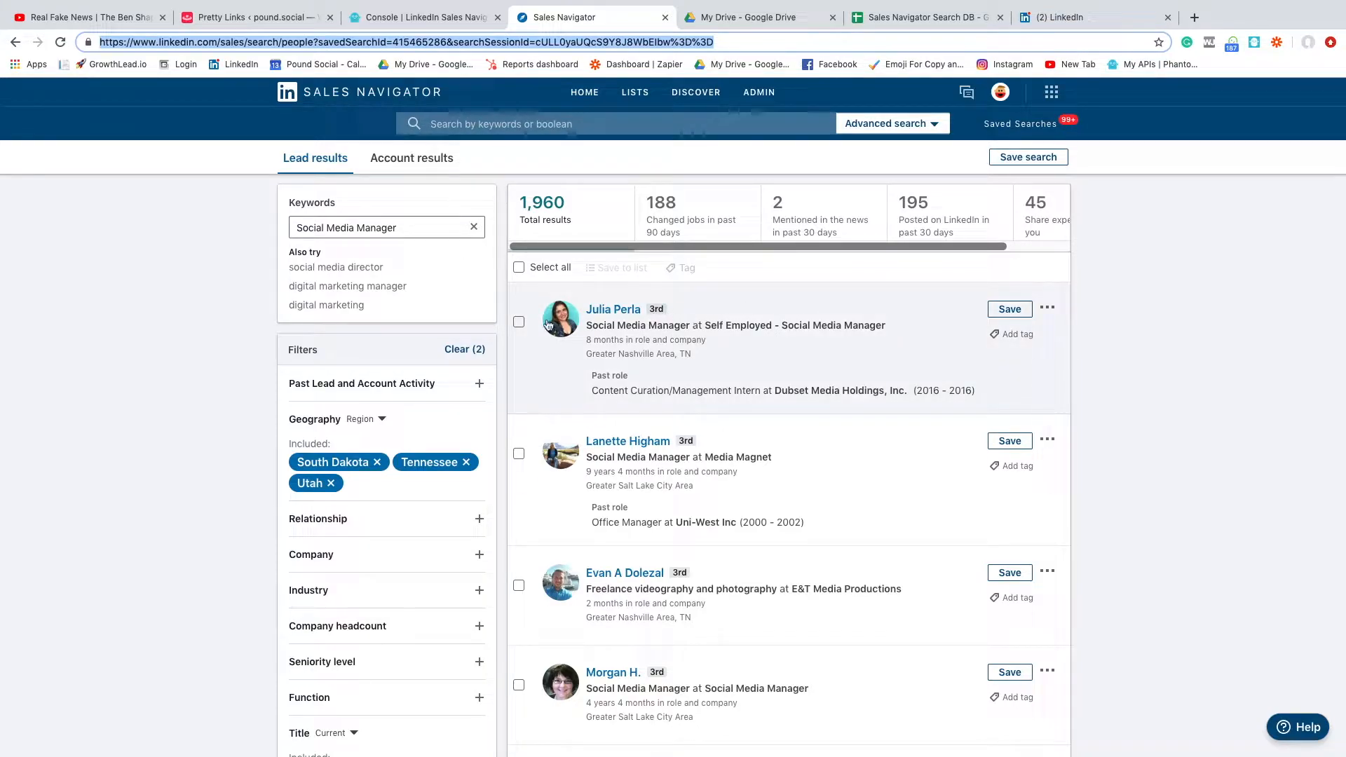
{"action": "scroll", "coordinate": [505, 398], "scroll_direction": "down", "scroll_amount": 1}
{"action": "scroll", "coordinate": [757, 288], "scroll_direction": "up", "scroll_amount": 1}
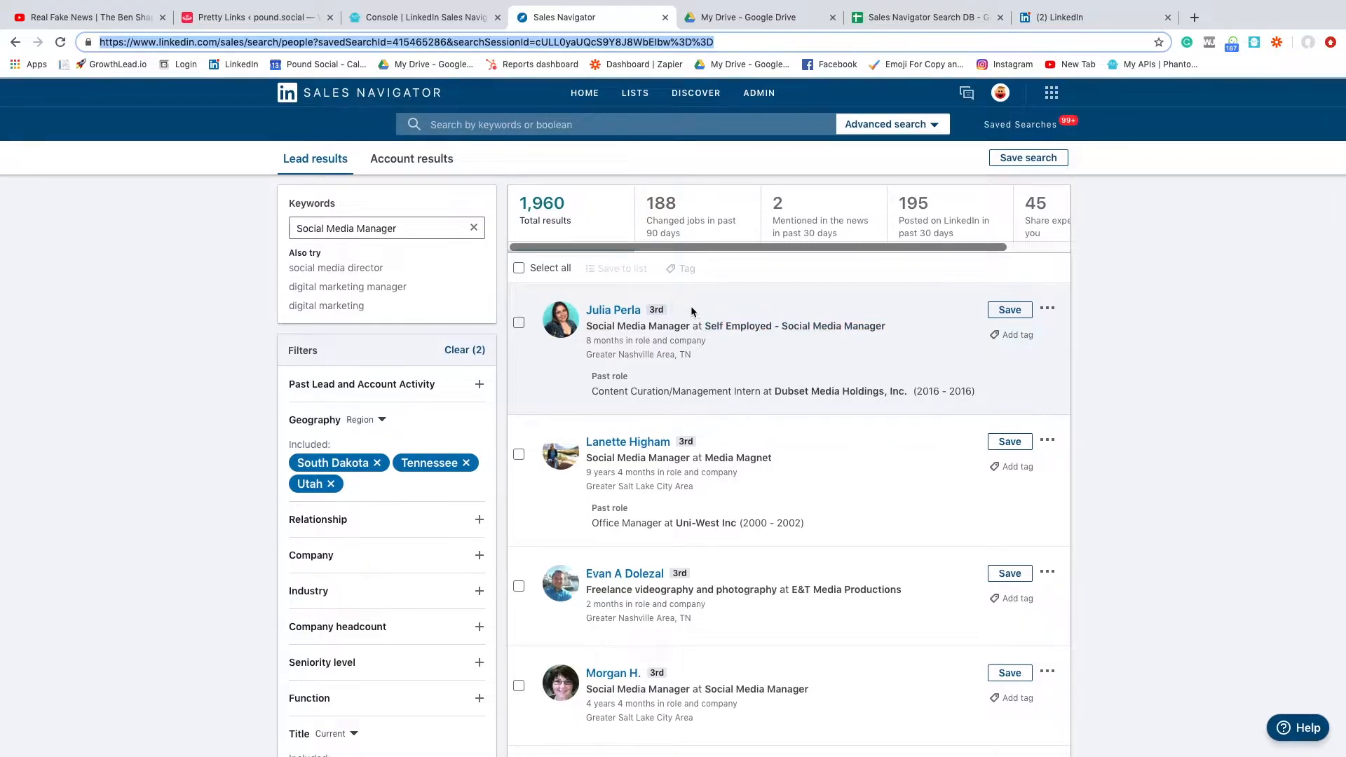
- Check the export configuration against the Sales Navigator search and view the saved searches
{"action": "left_click", "coordinate": [428, 17]}
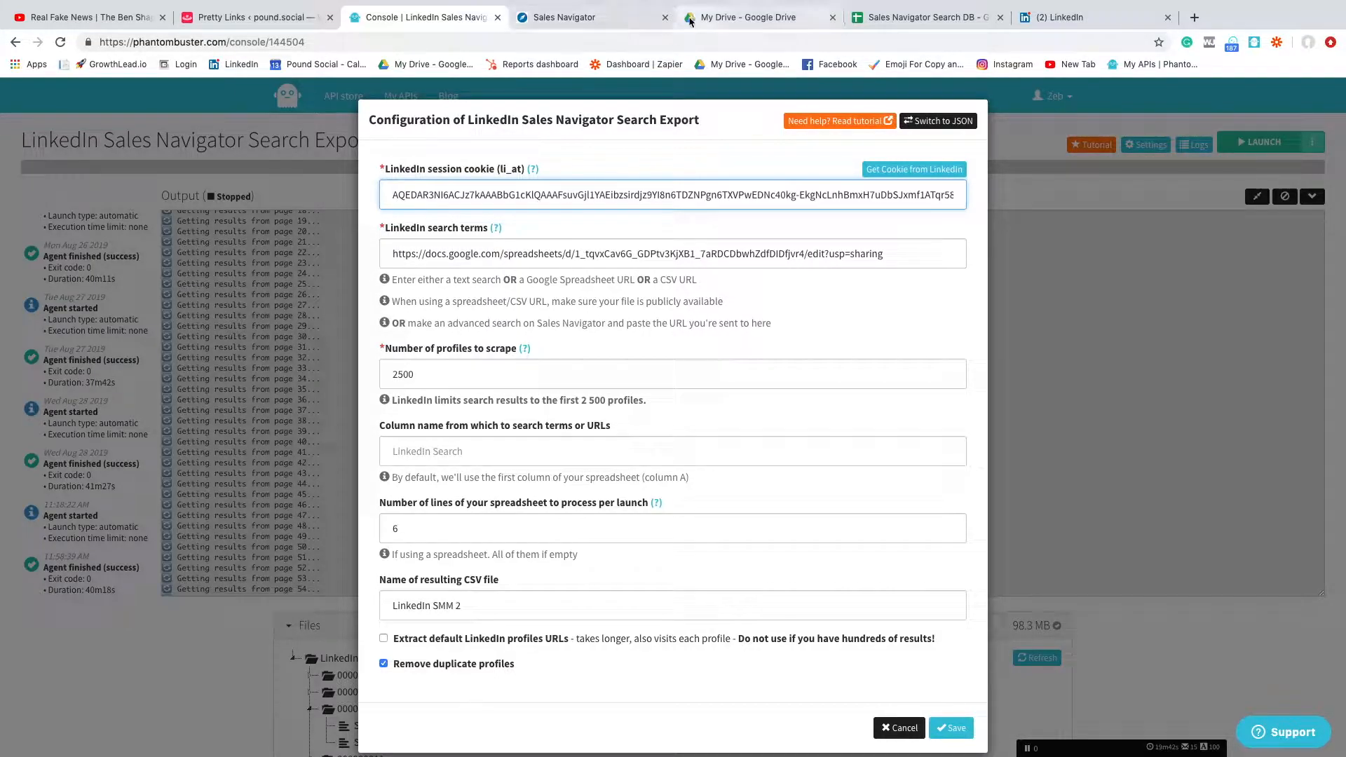
{"action": "left_click", "coordinate": [606, 21]}
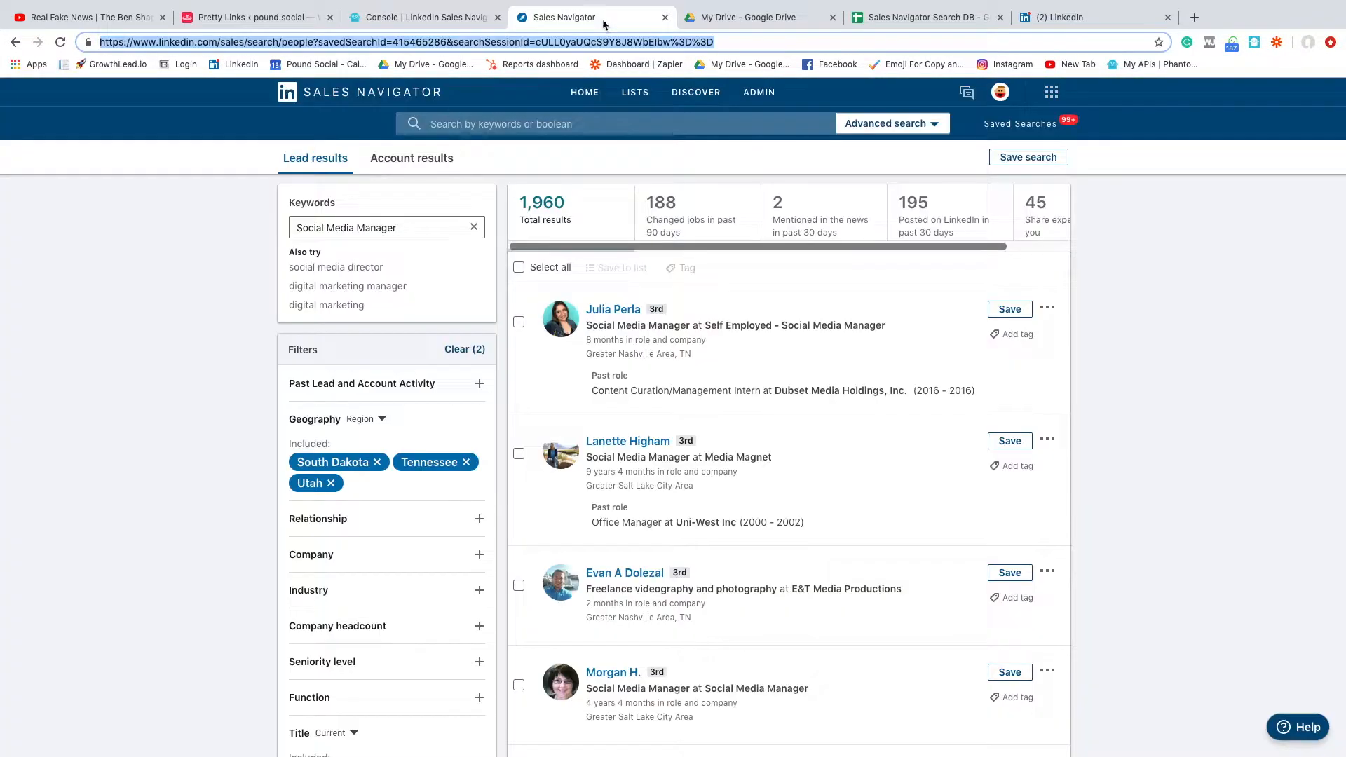
{"action": "left_click", "coordinate": [1030, 124]}
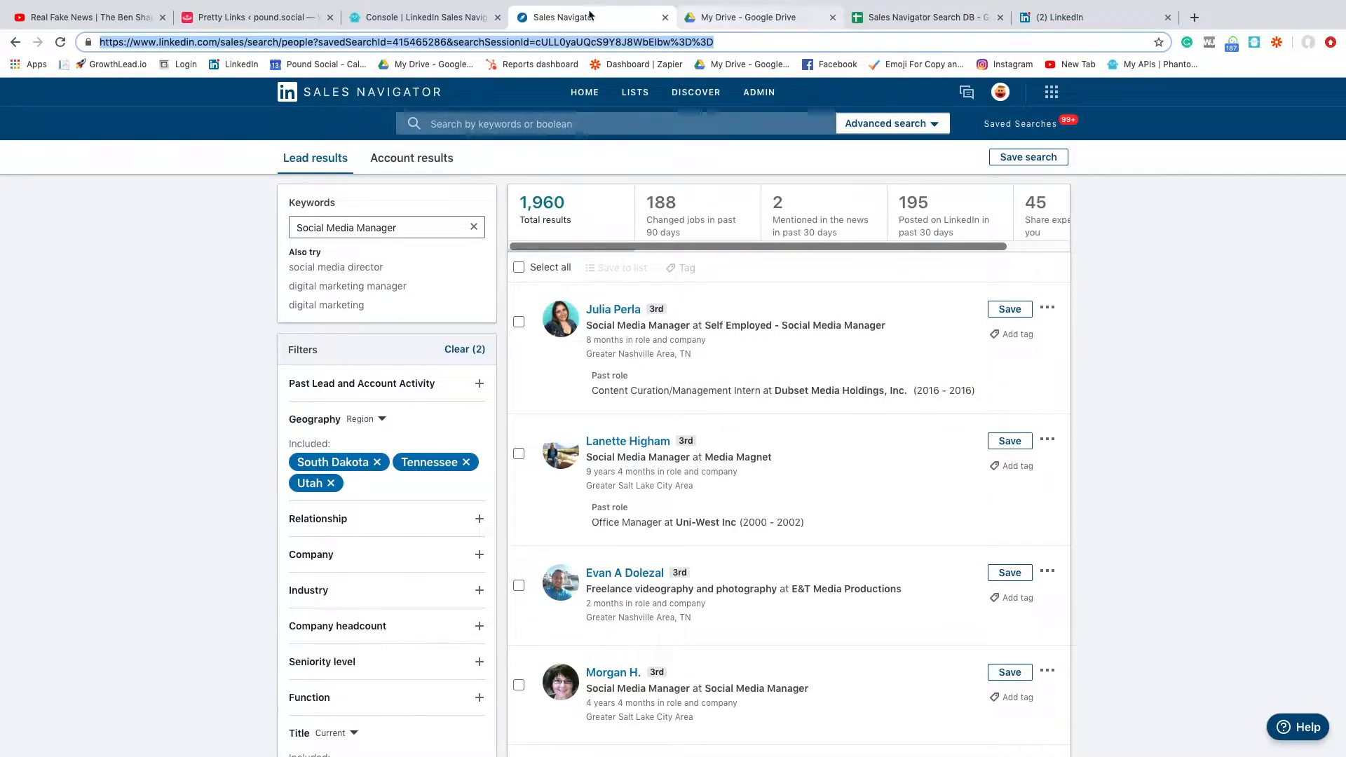
{"action": "left_click", "coordinate": [421, 17]}
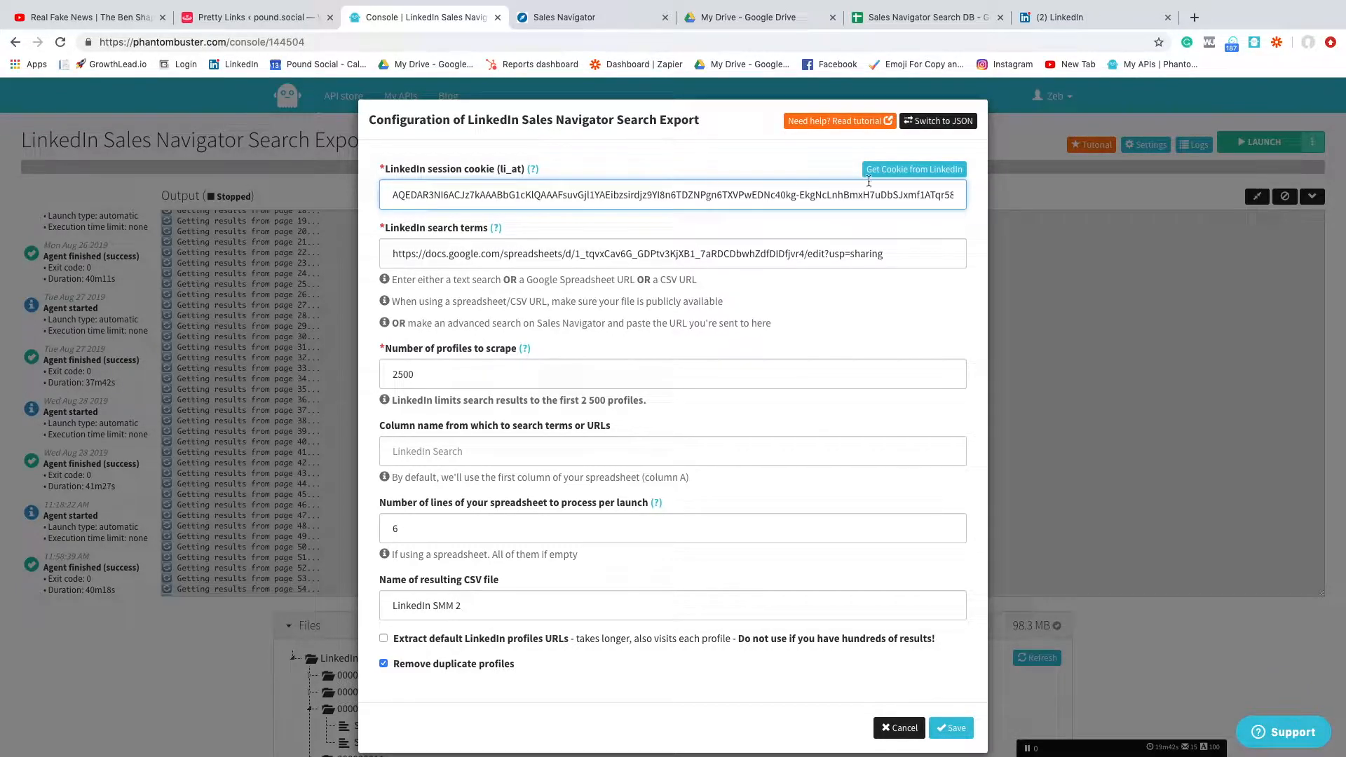
{"action": "left_click", "coordinate": [564, 17]}
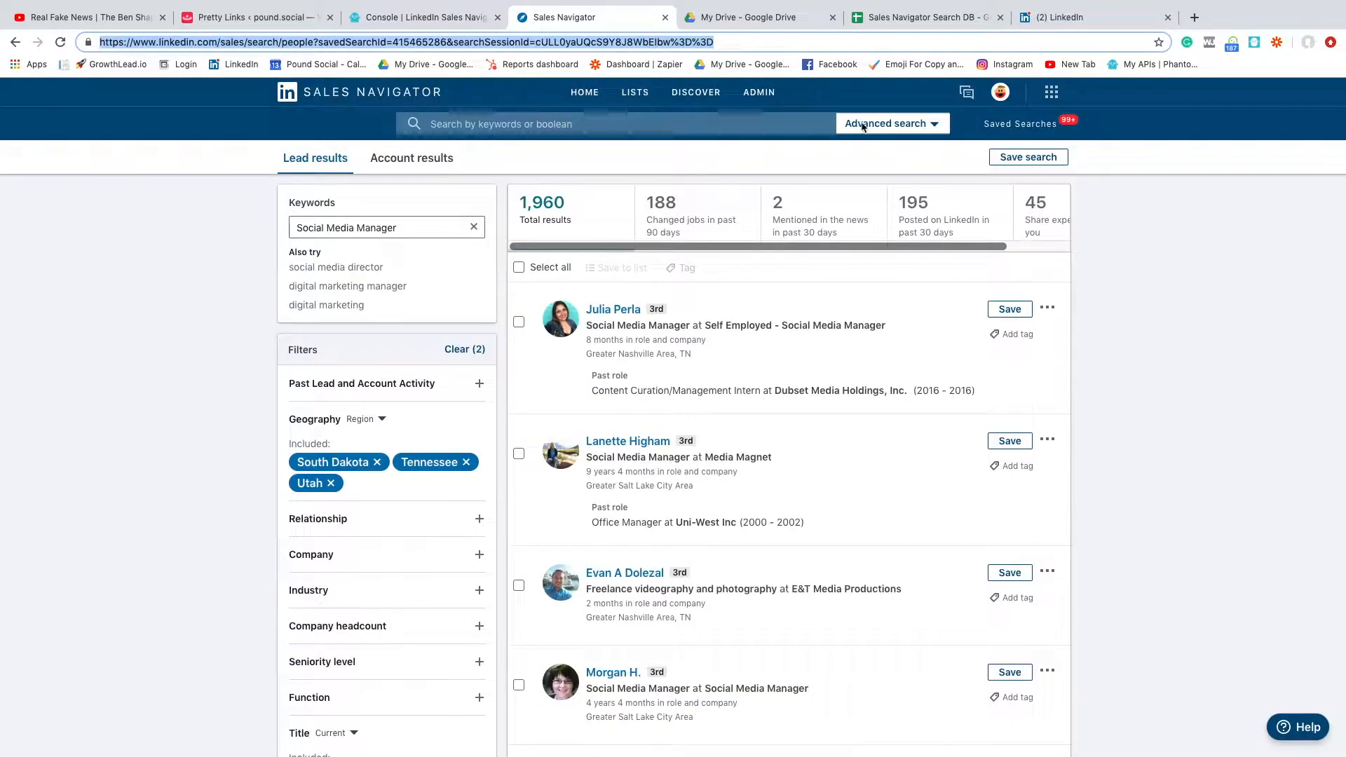
{"action": "right_click", "coordinate": [1098, 225]}
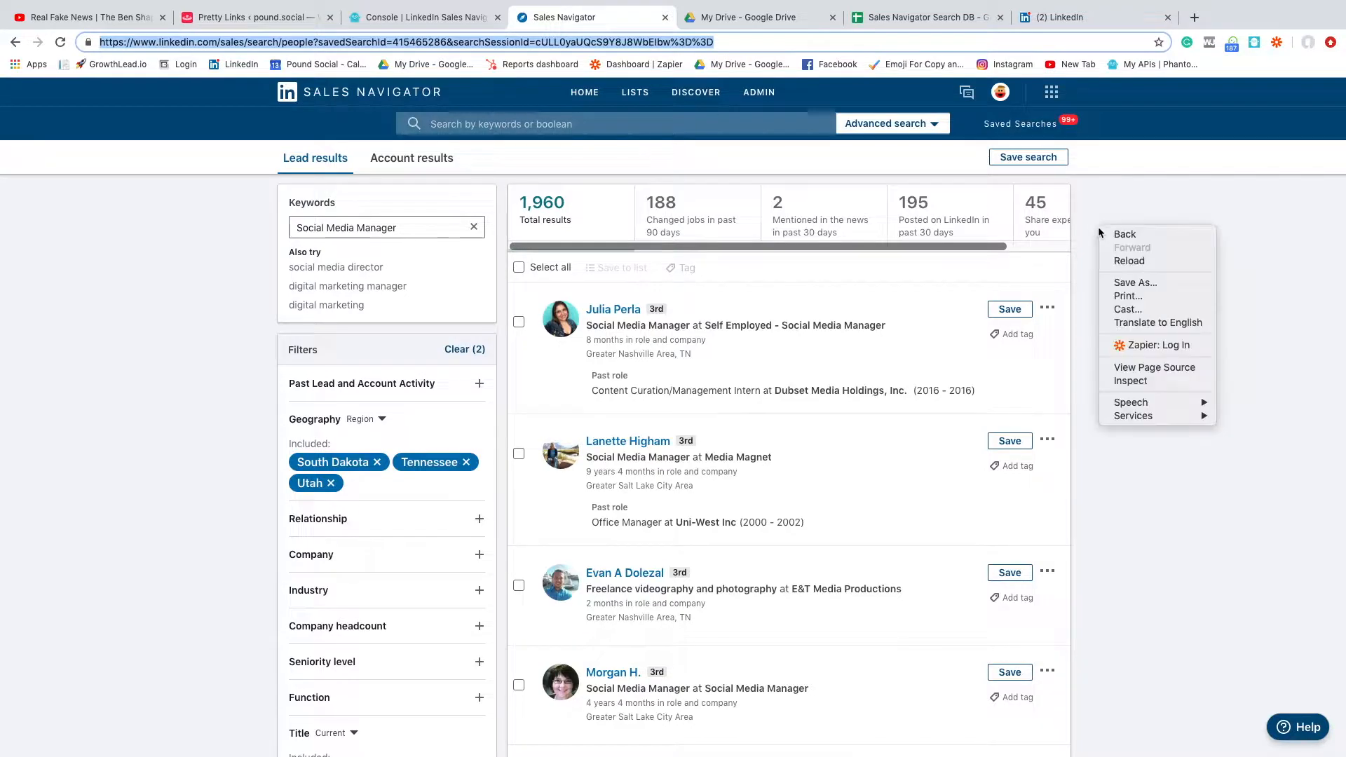
{"action": "left_click", "coordinate": [1141, 381]}
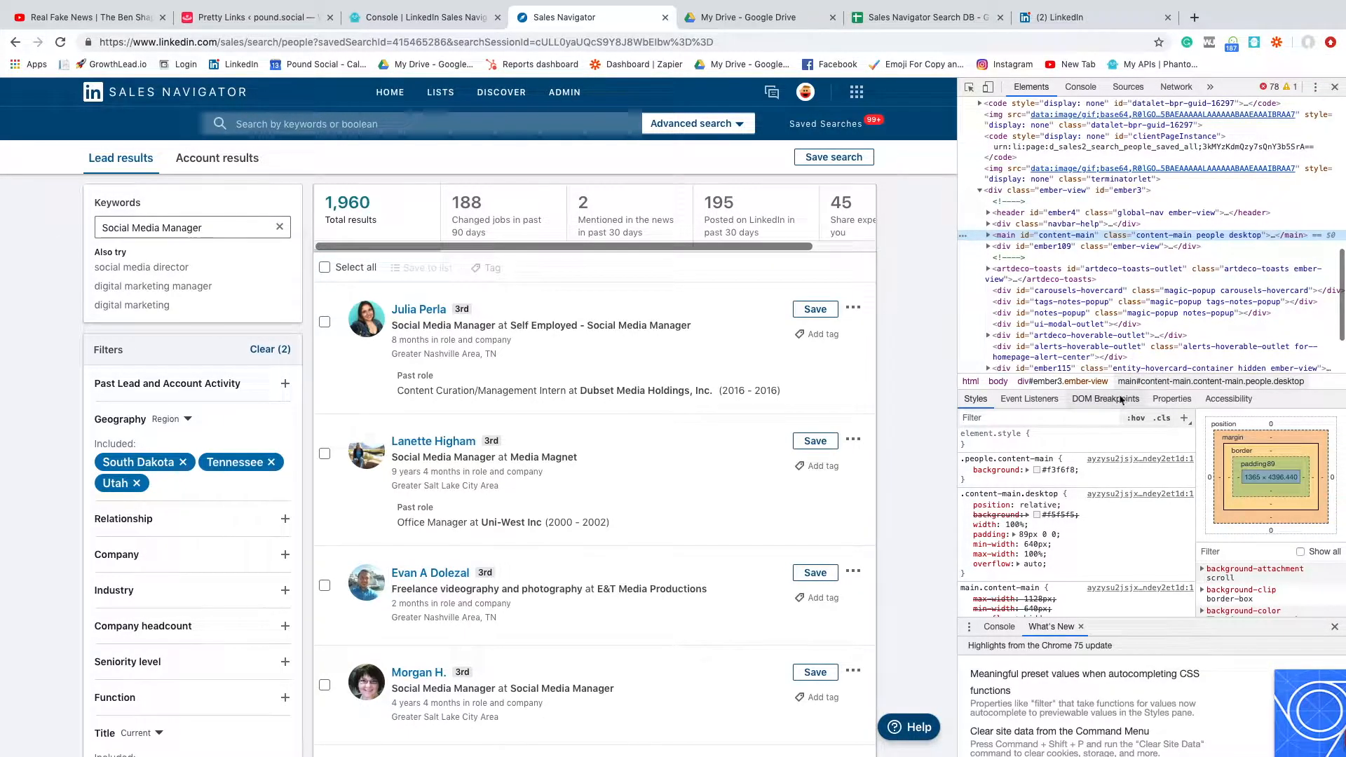
{"action": "left_click", "coordinate": [1182, 400]}
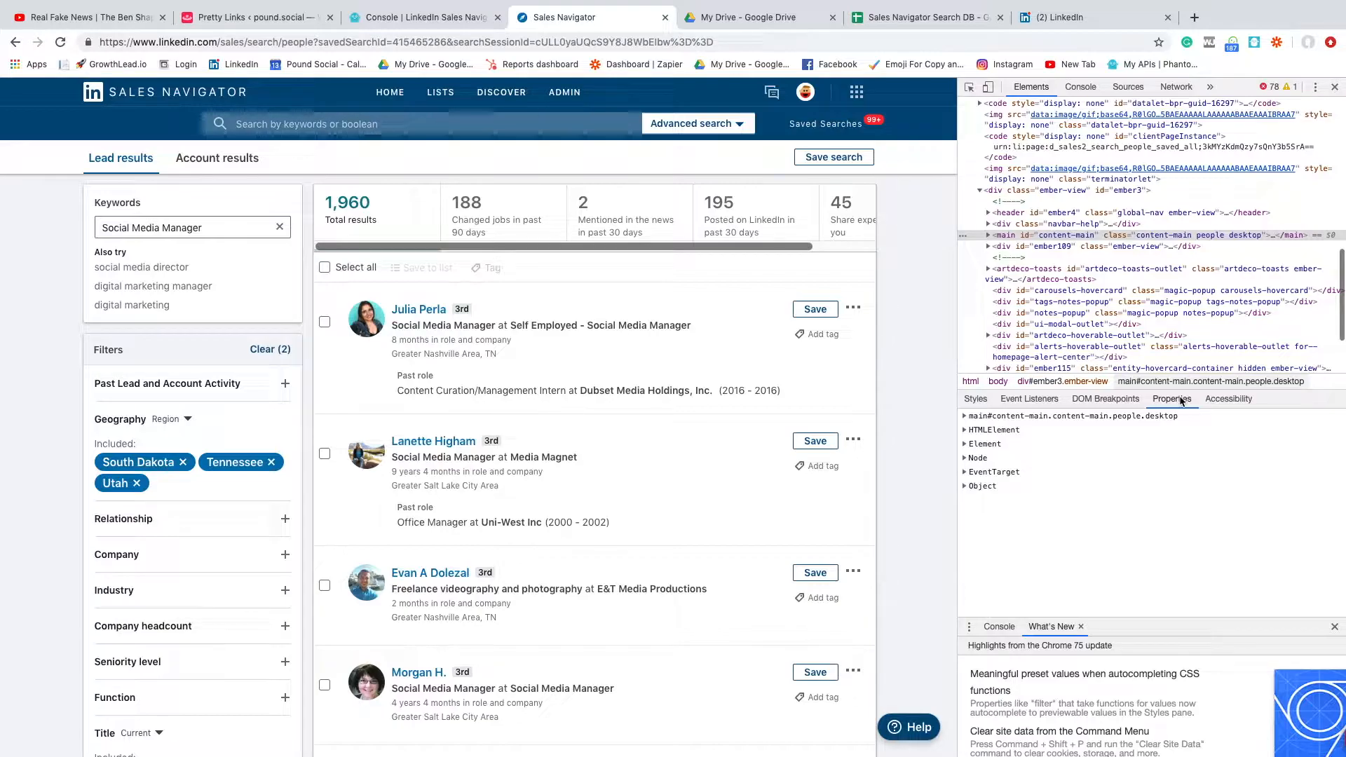
{"action": "left_click", "coordinate": [1080, 87]}
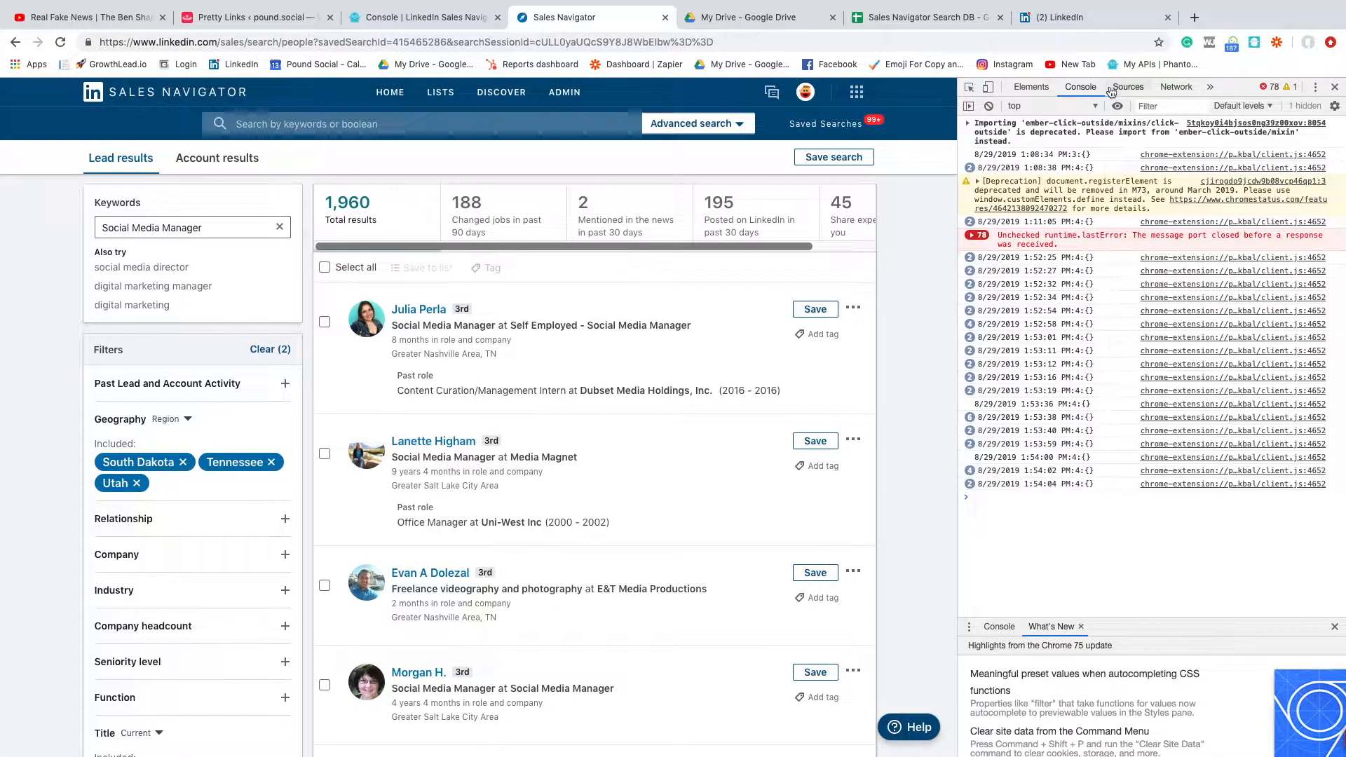
{"action": "left_click", "coordinate": [1210, 87]}
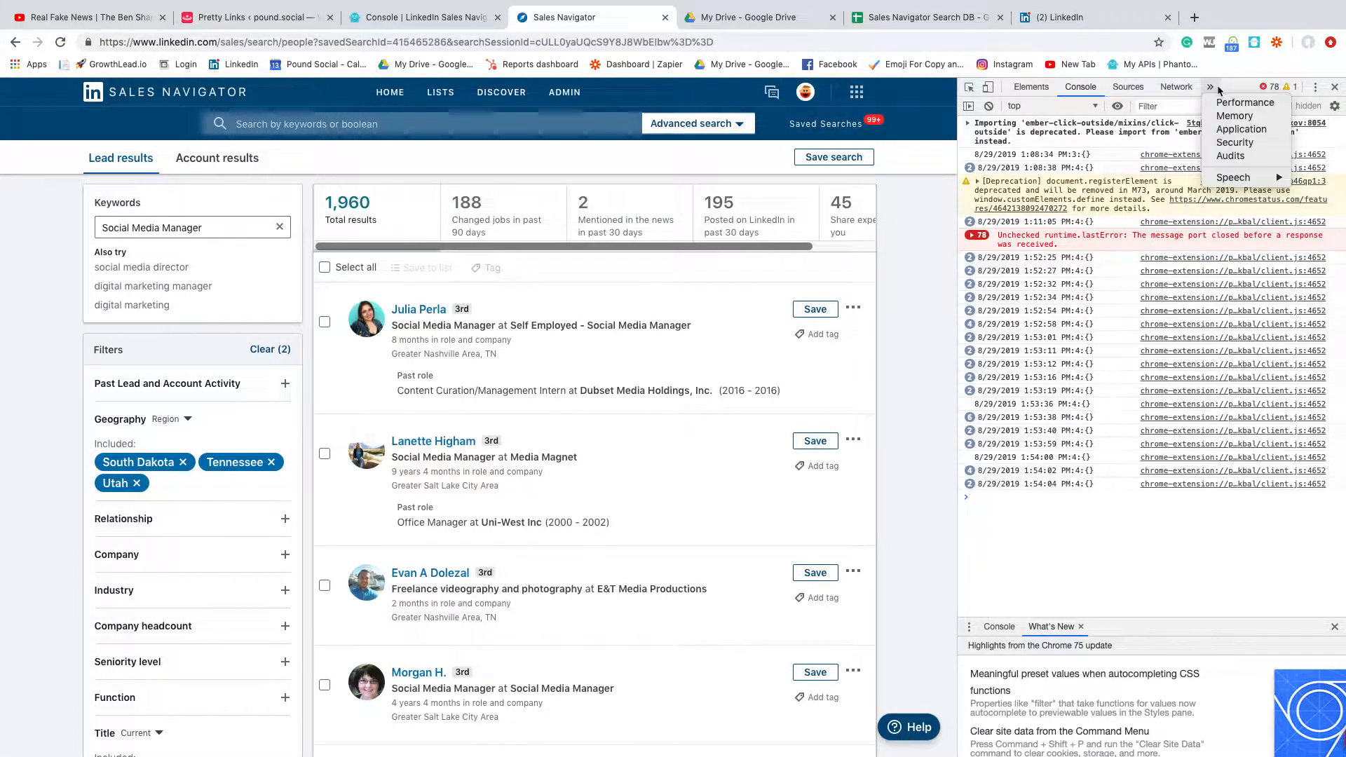
{"action": "left_click", "coordinate": [1241, 129]}
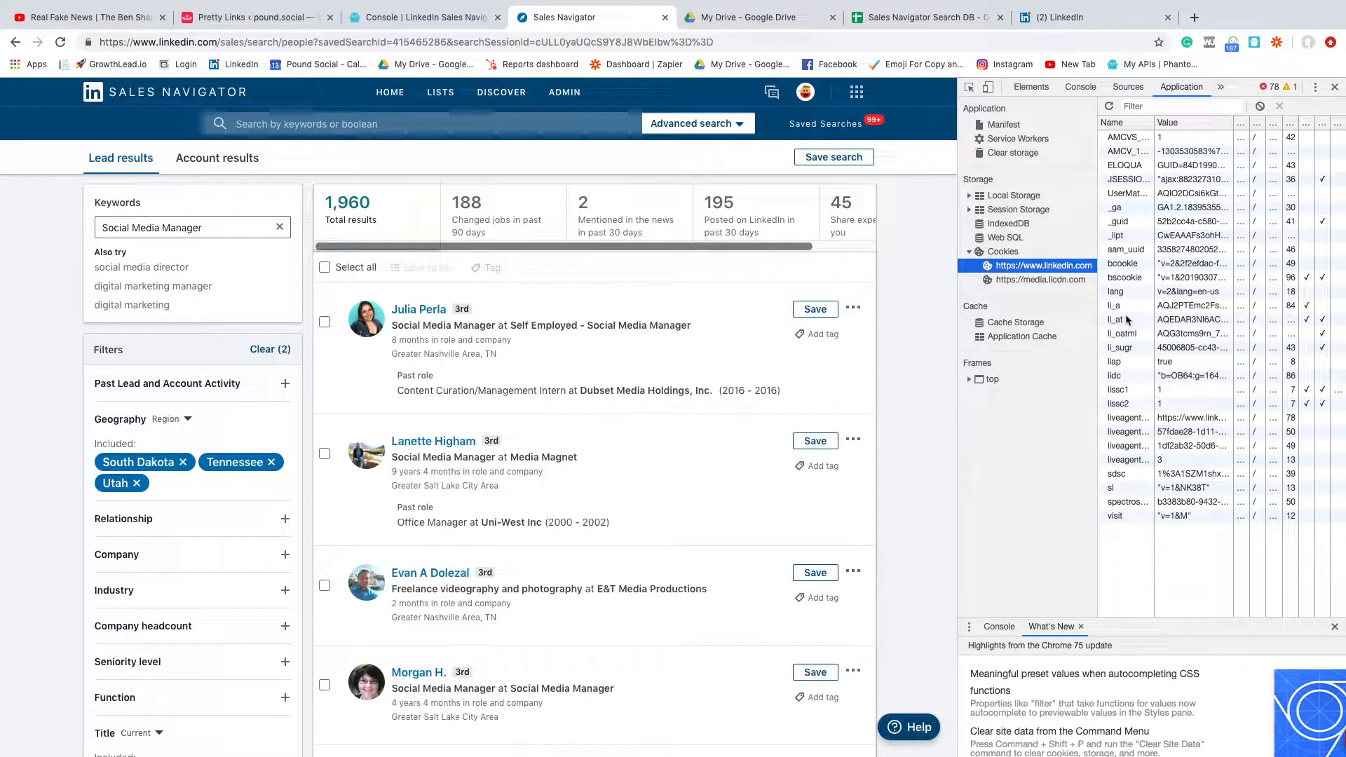
{"action": "left_click", "coordinate": [439, 20]}
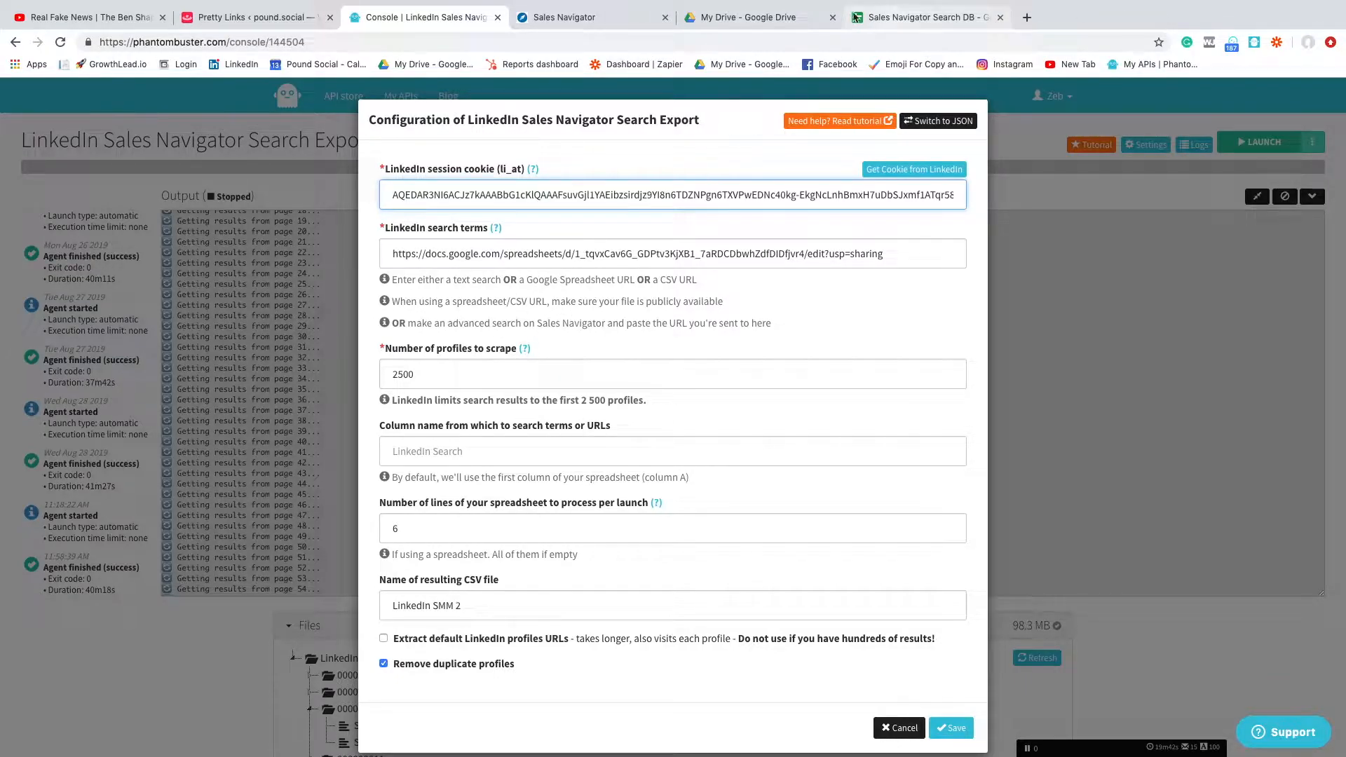
{"action": "left_click", "coordinate": [575, 17]}
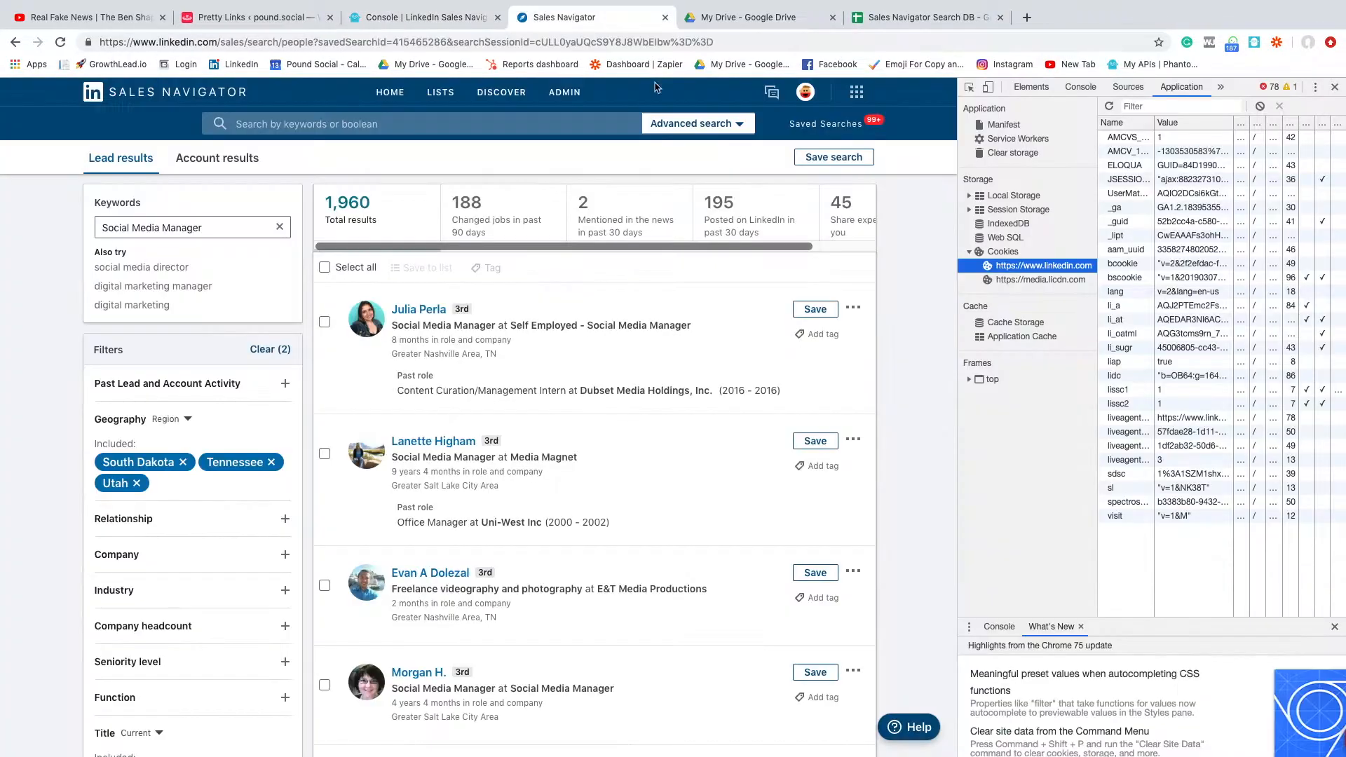
- Select the li_at cookie and compare the export configuration's session cookie and search terms with the Sales Navigator Search DB spreadsheet
{"action": "left_click", "coordinate": [1191, 319]}
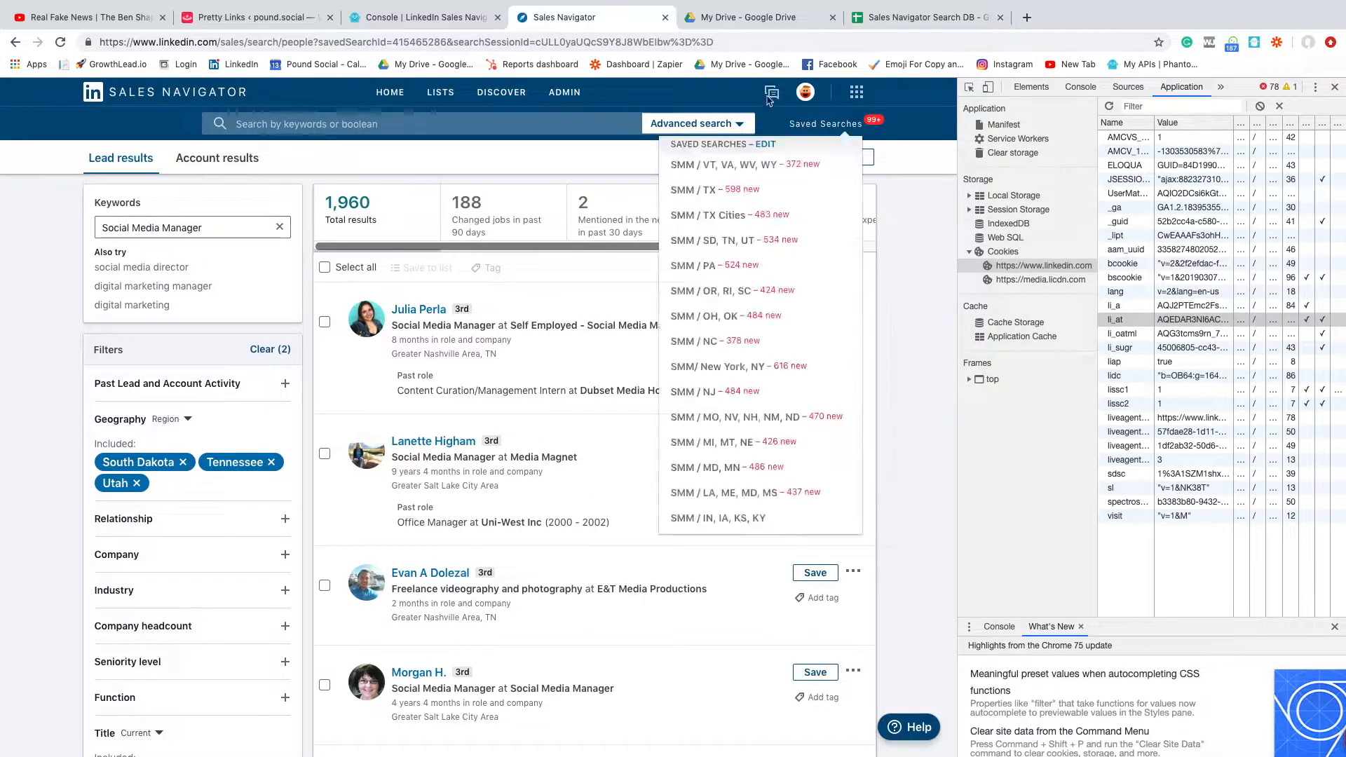
{"action": "left_click", "coordinate": [385, 17]}
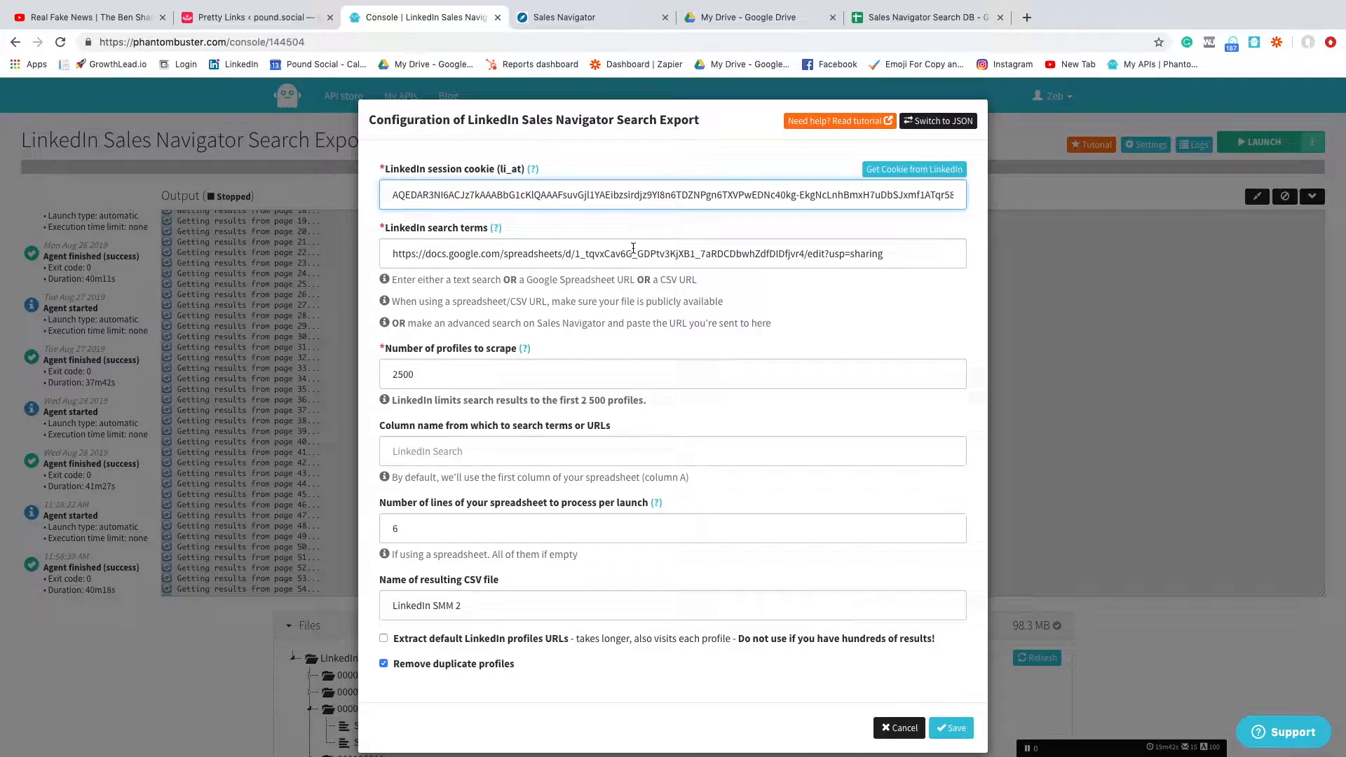
{"action": "left_click", "coordinate": [916, 16]}
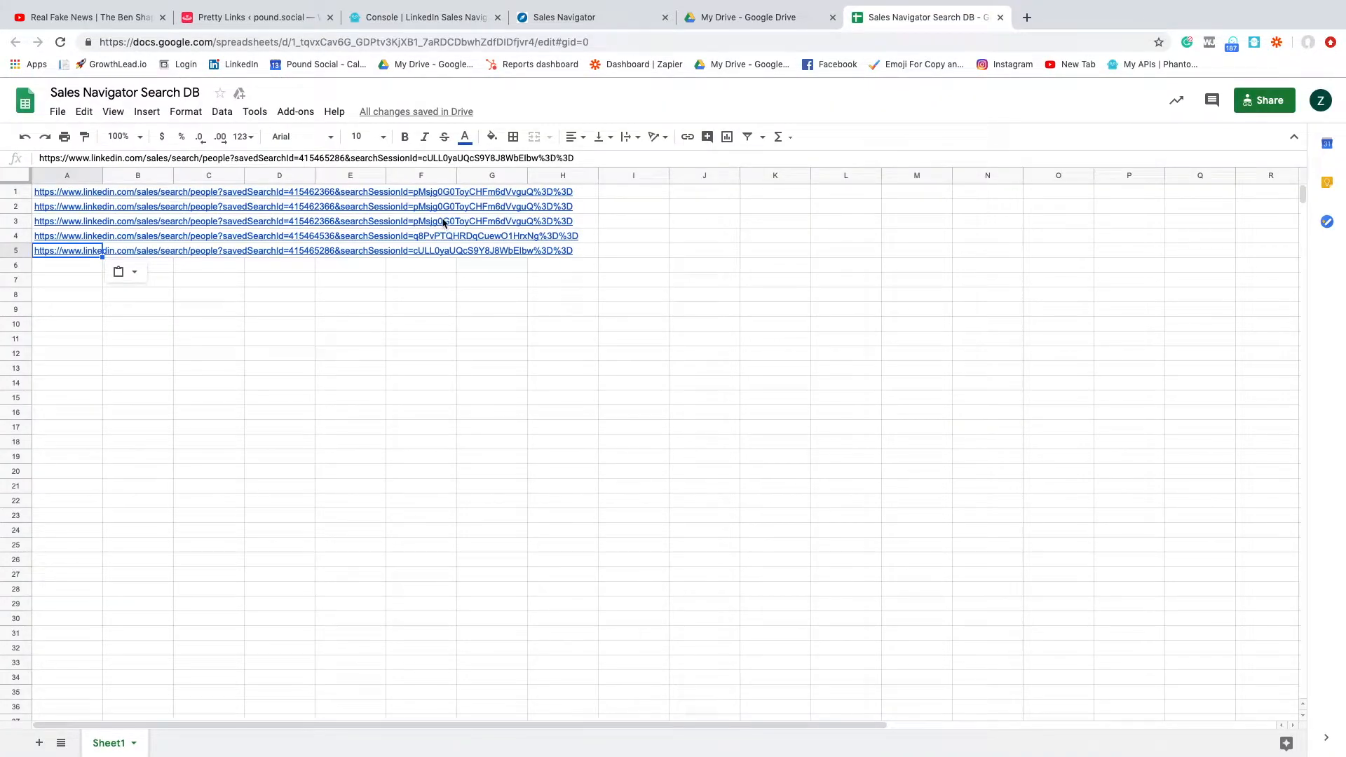
{"action": "left_click", "coordinate": [400, 17]}
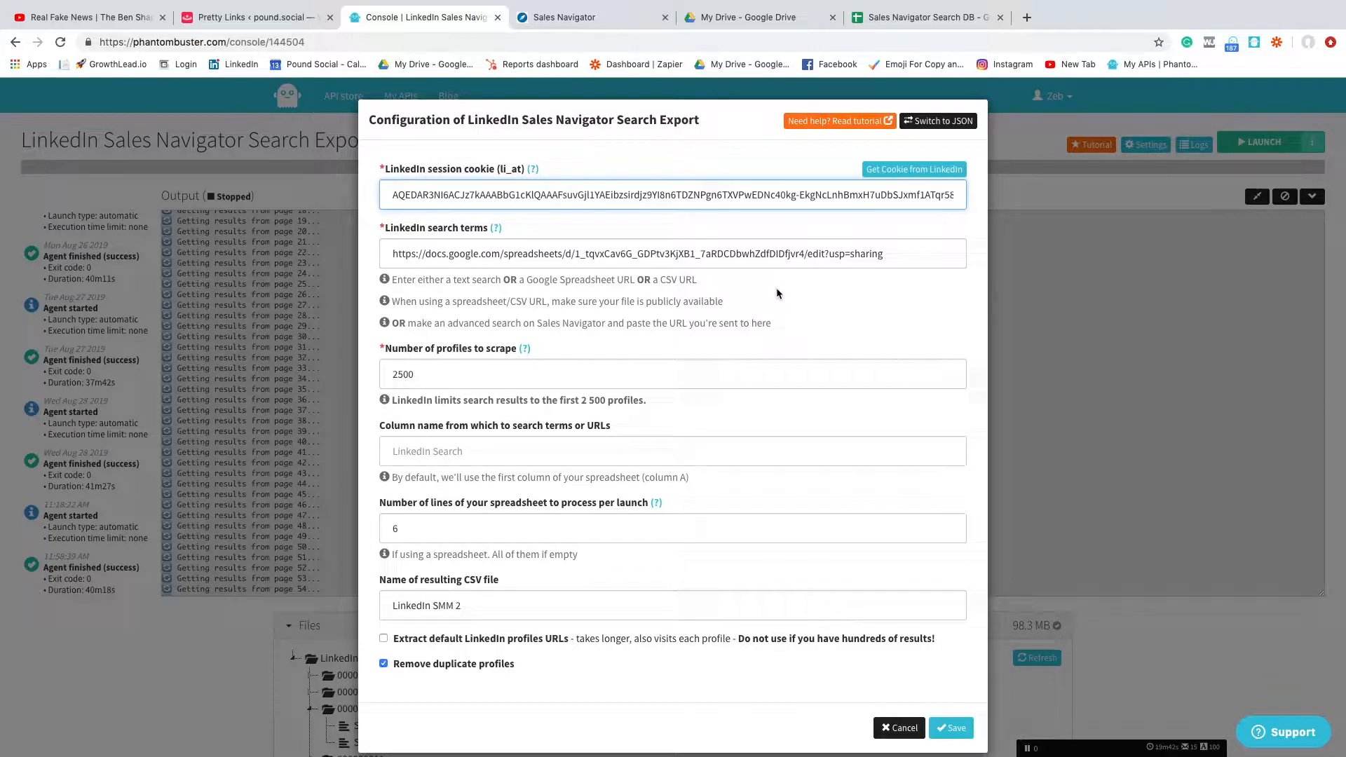
{"action": "left_click", "coordinate": [889, 20]}
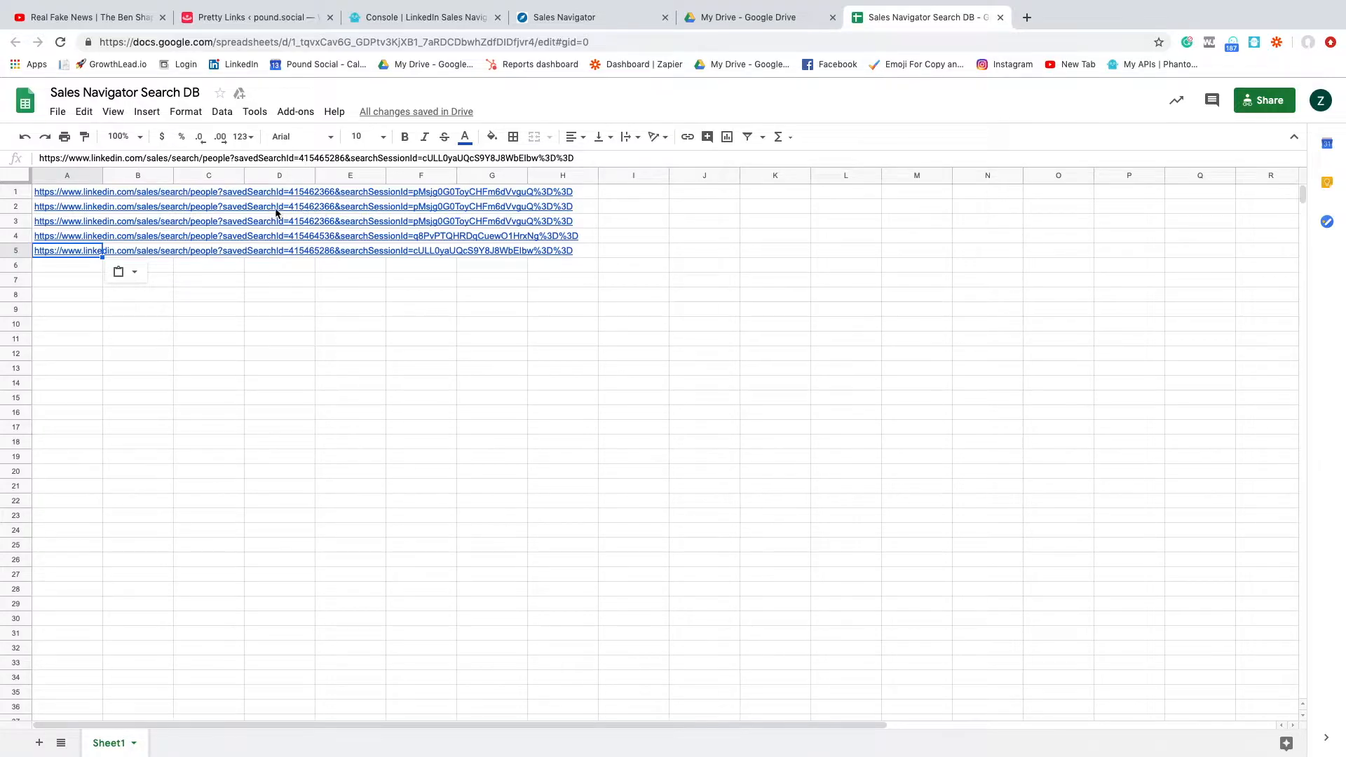
- Compare the Social Media Manager lead results in Sales Navigator with the exported LinkedIn SMM 2 workbook in Excel
{"action": "left_click", "coordinate": [594, 17]}
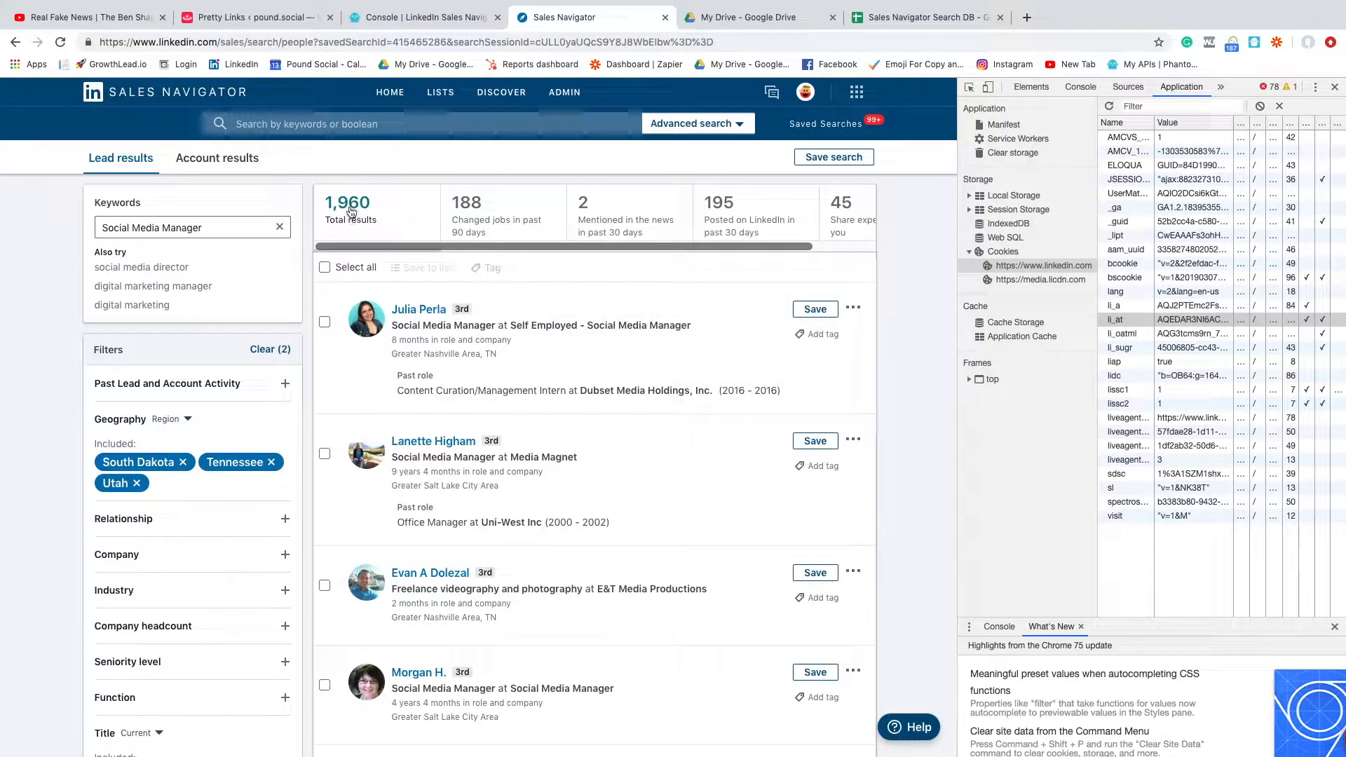
{"action": "scroll", "coordinate": [383, 205], "scroll_direction": "down", "scroll_amount": 1}
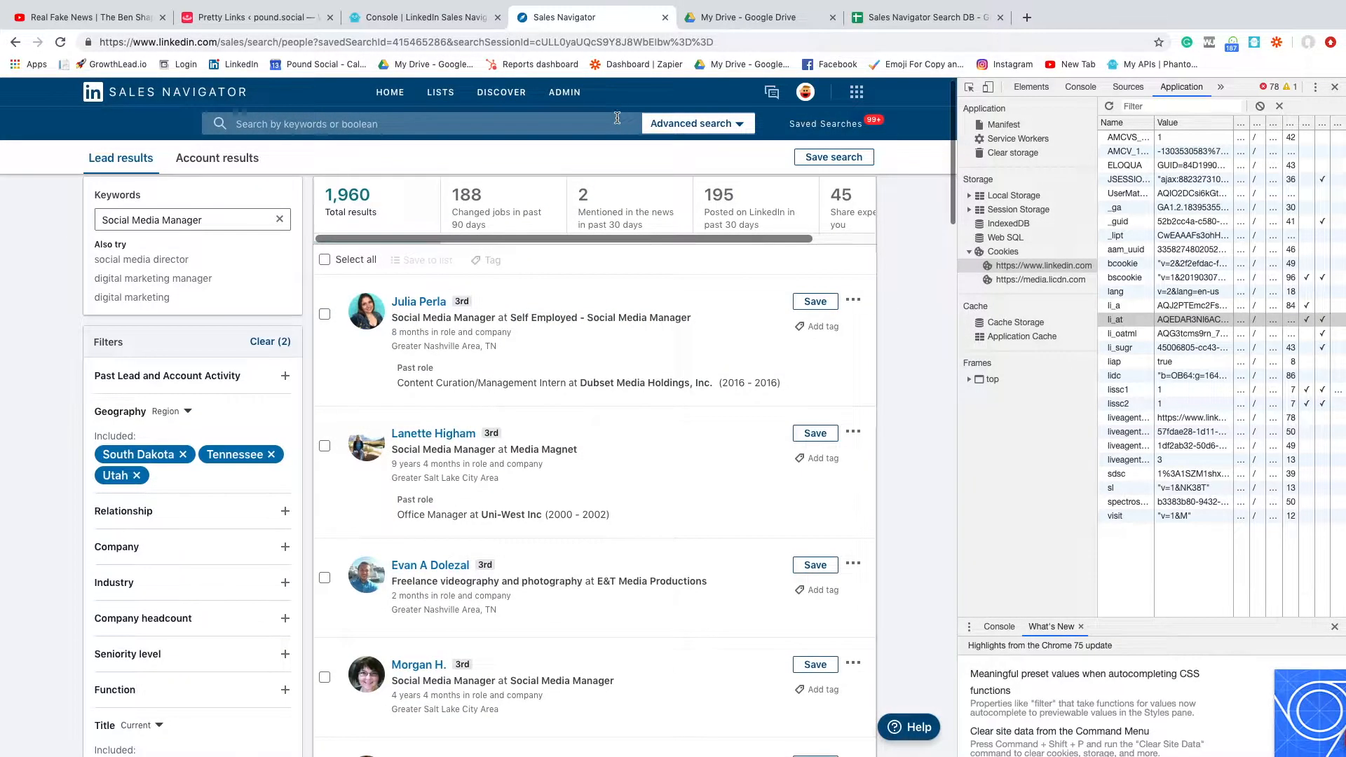
{"action": "key", "text": "ctrl+Left"}
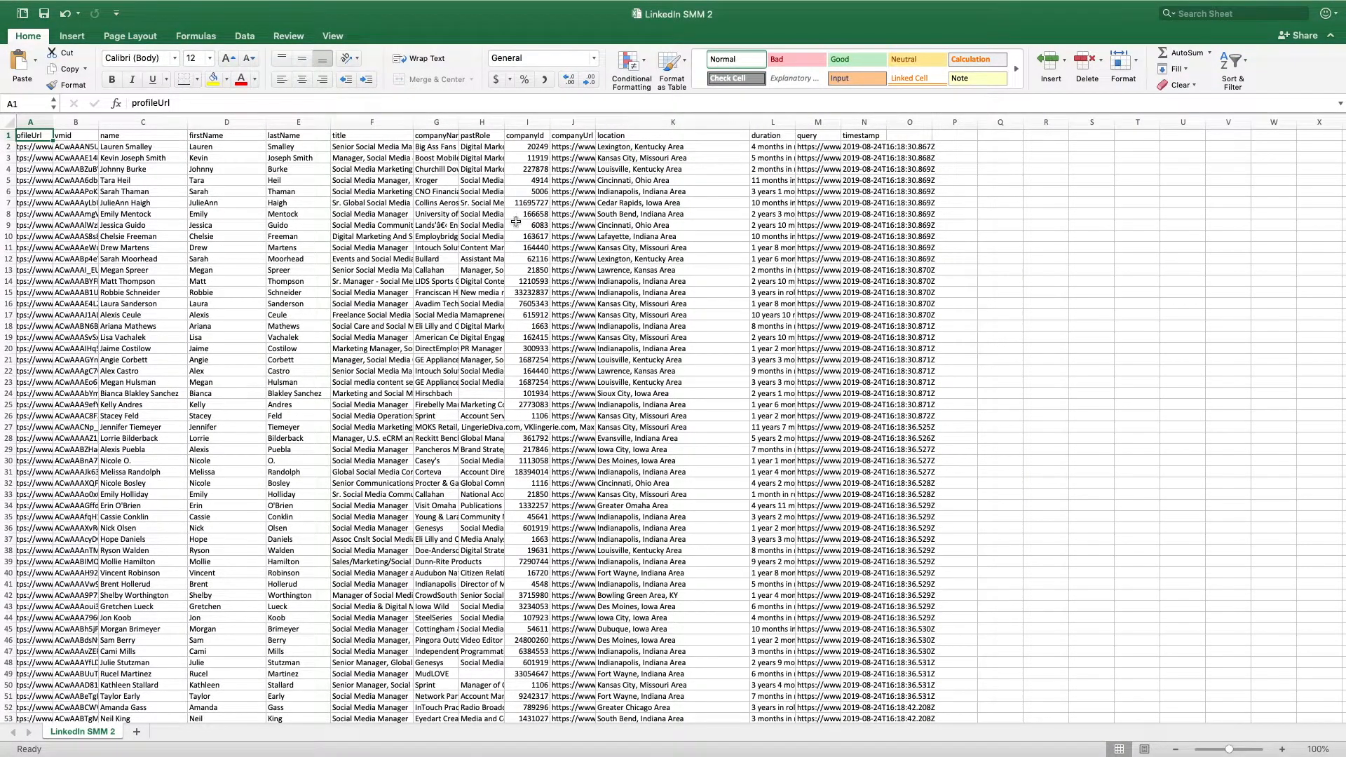
{"action": "key", "text": "ctrl+Right"}
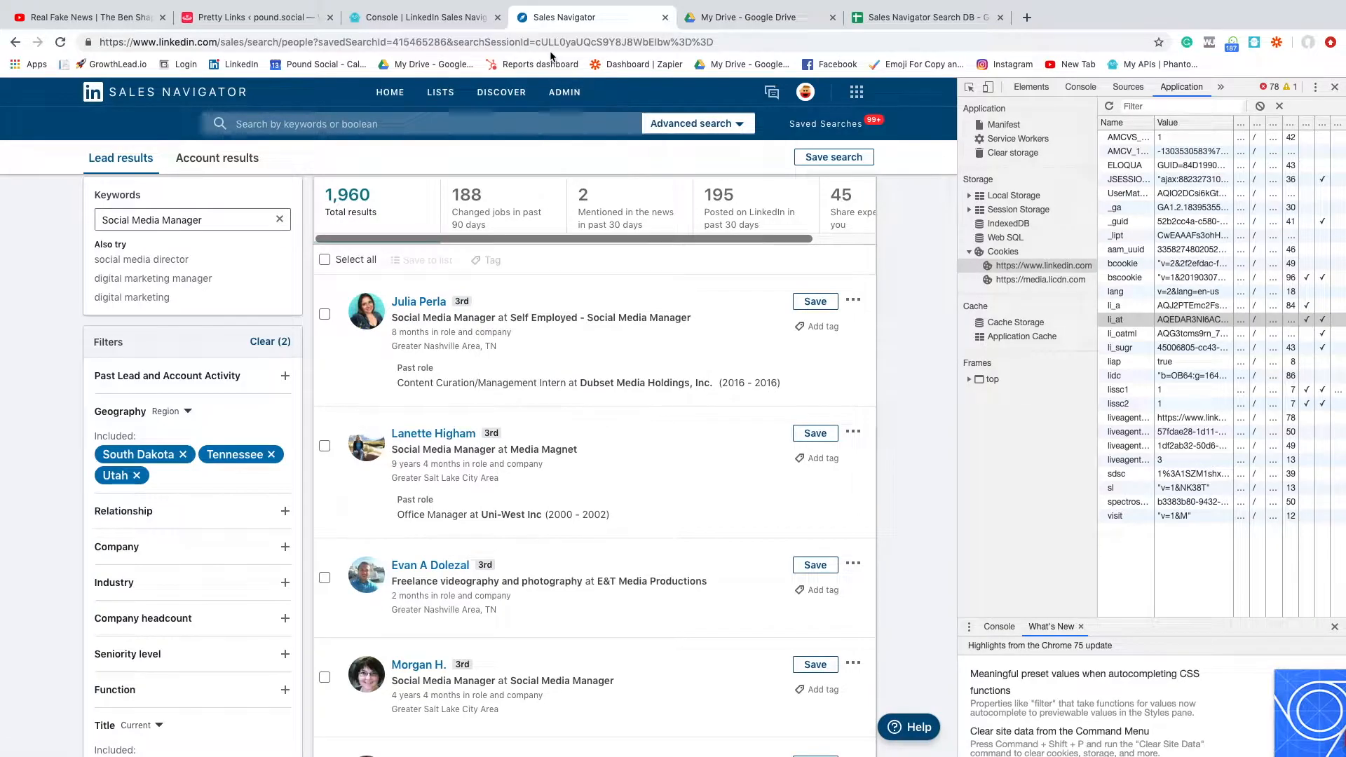
- Review how the export configuration, the Sales Navigator search page and the search URL spreadsheet relate to each other
{"action": "left_click", "coordinate": [451, 19]}
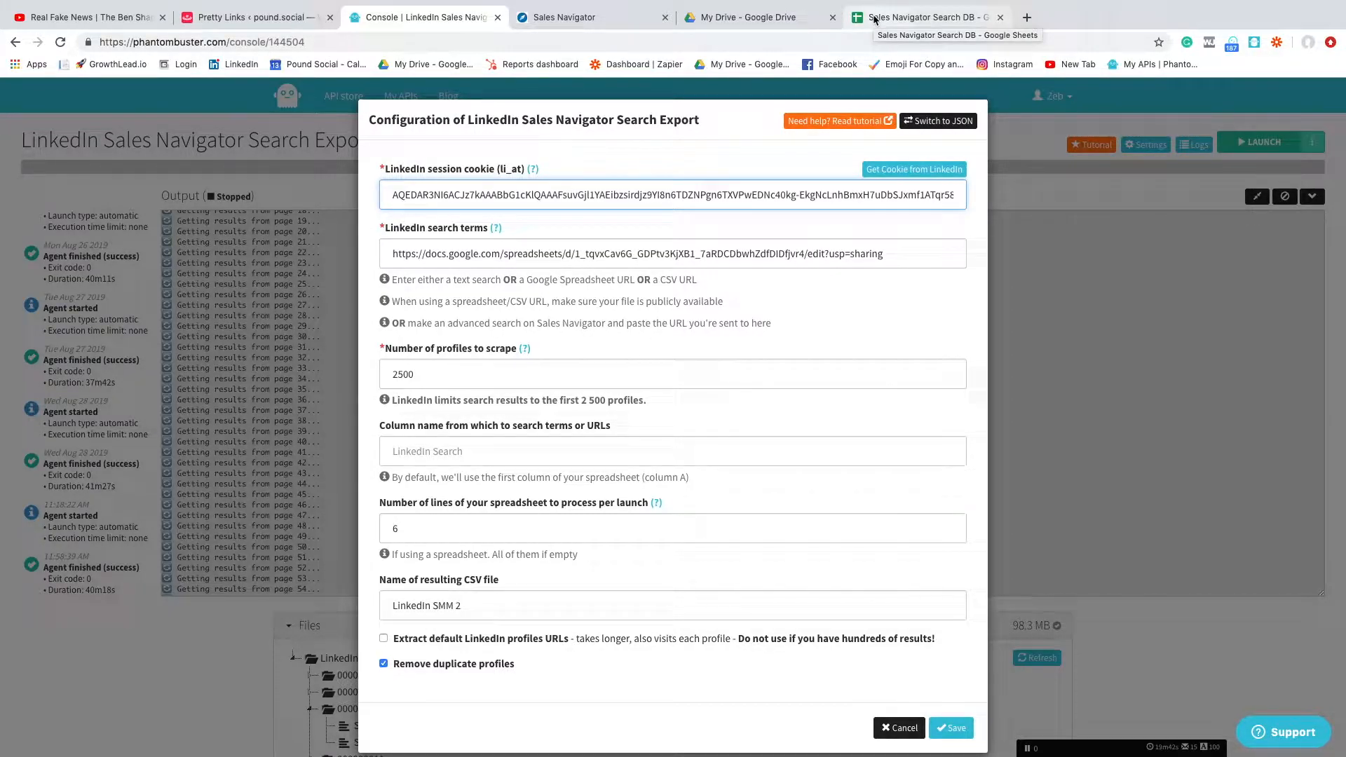
{"action": "left_click", "coordinate": [620, 27]}
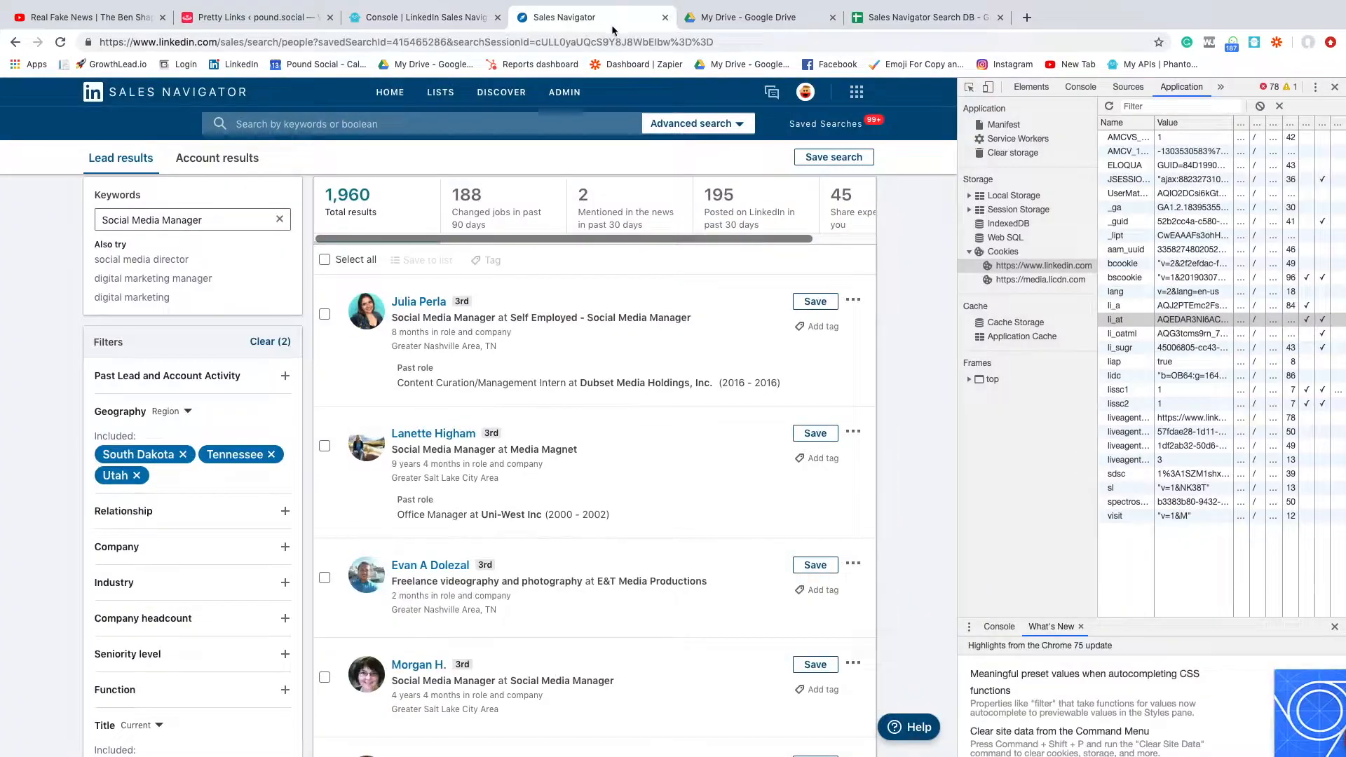
{"action": "key", "text": "ctrl+shift+Tab"}
{"action": "left_click", "coordinate": [620, 23]}
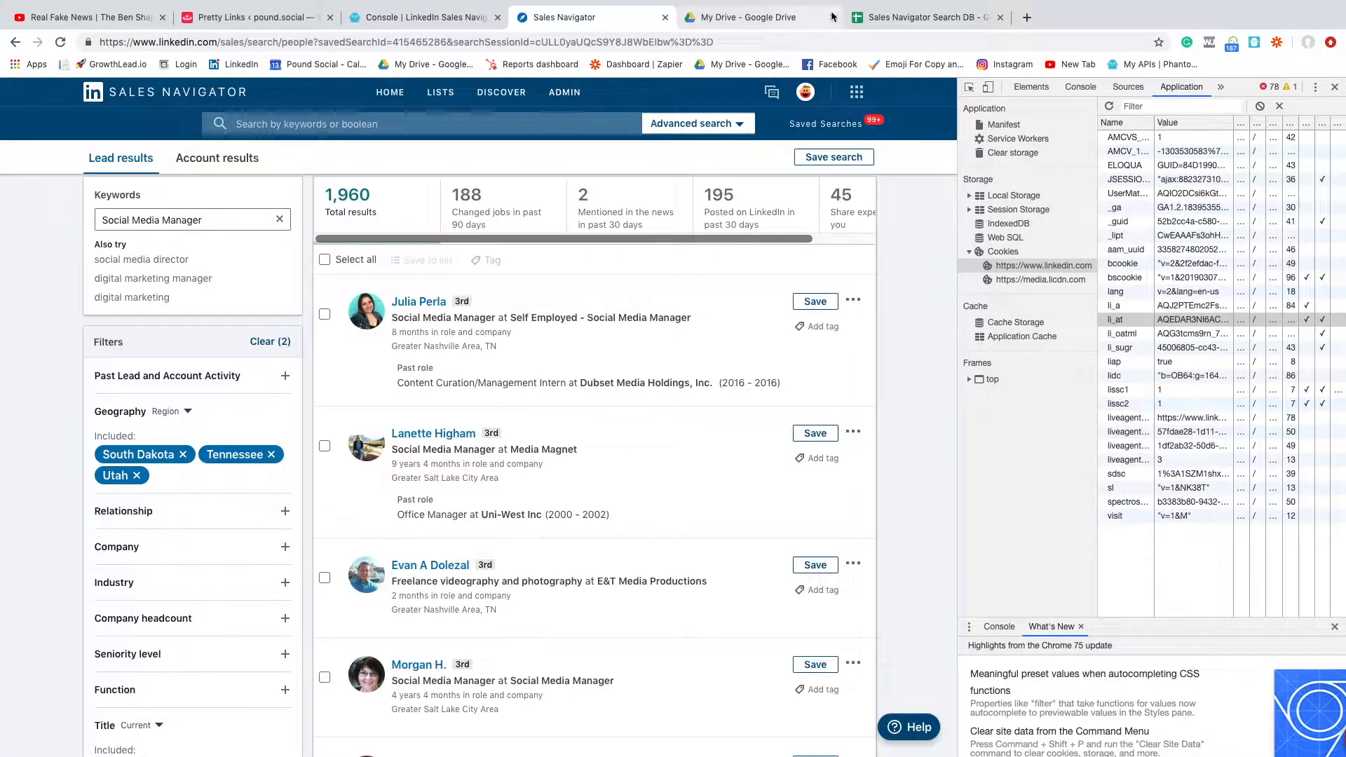
{"action": "left_click", "coordinate": [925, 16]}
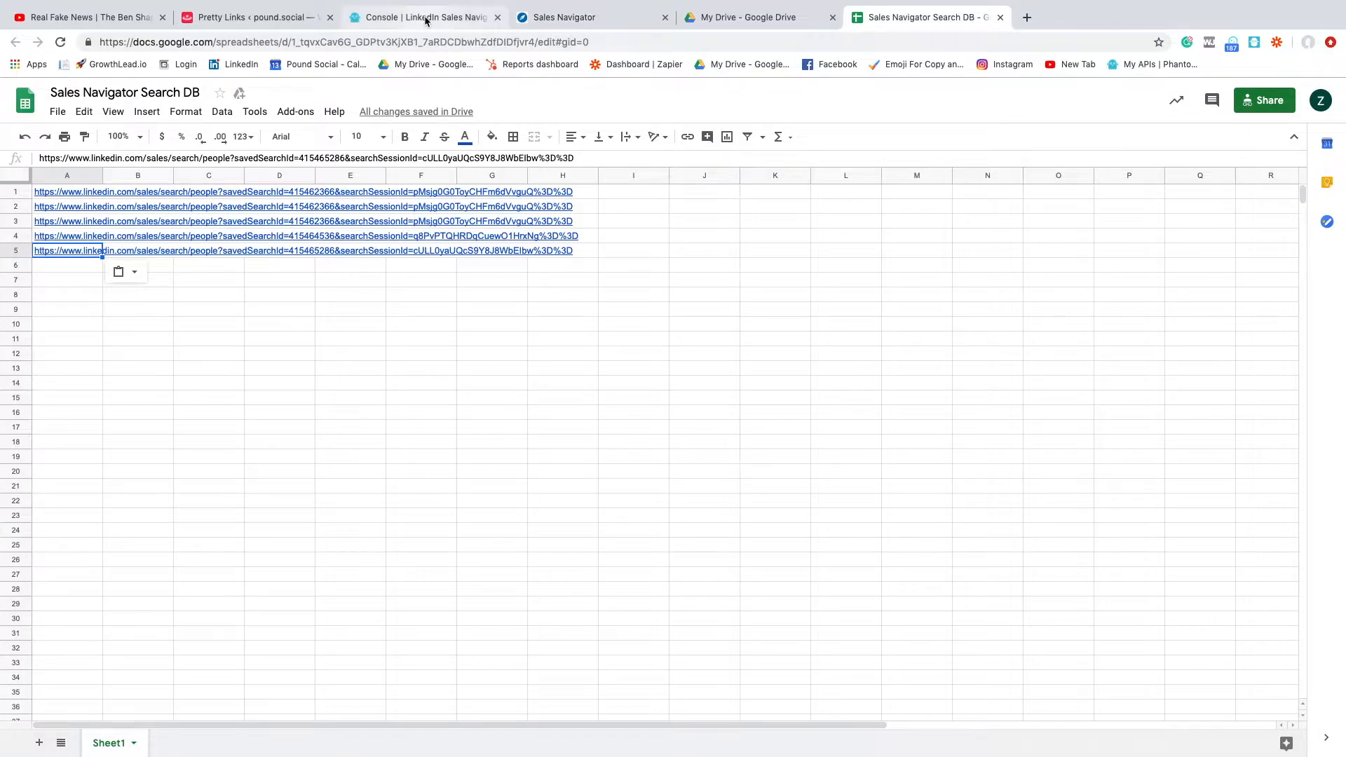
{"action": "left_click", "coordinate": [566, 21]}
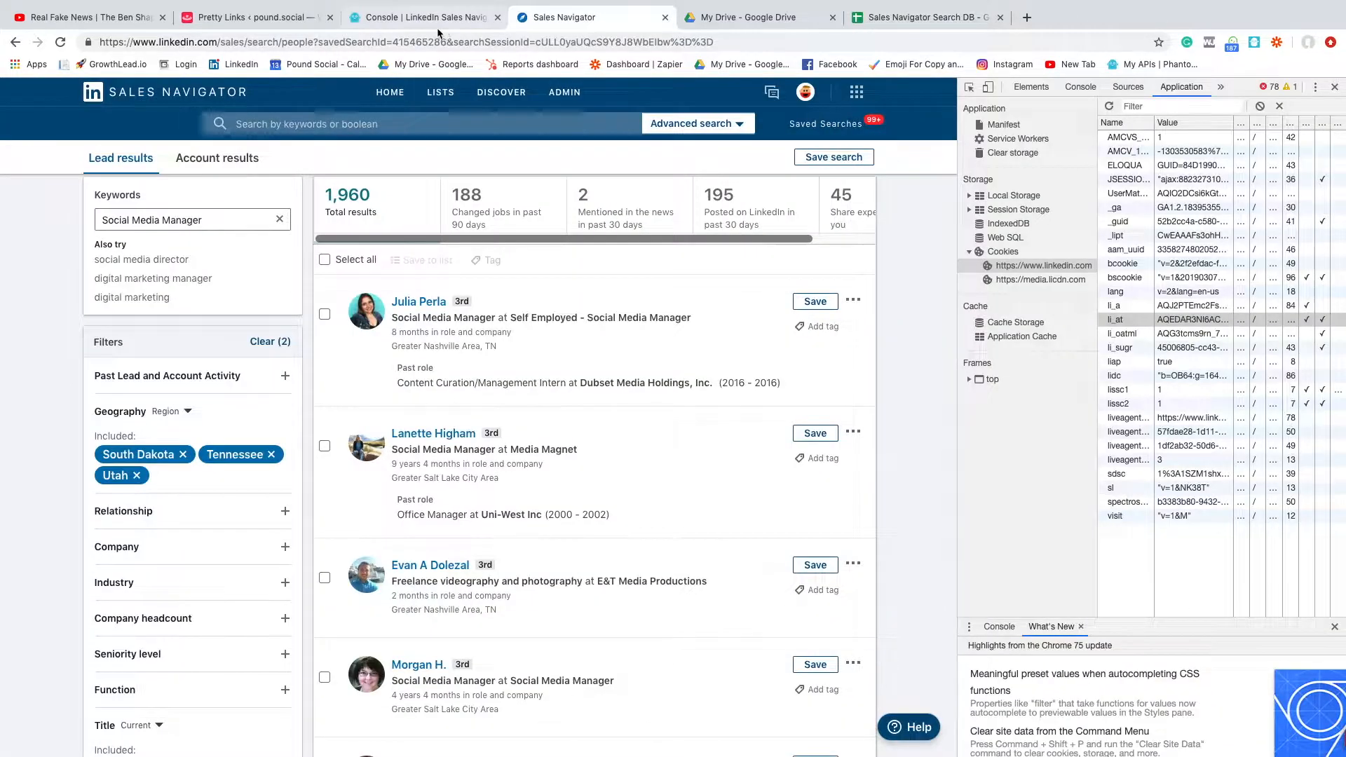
{"action": "left_click", "coordinate": [855, 92]}
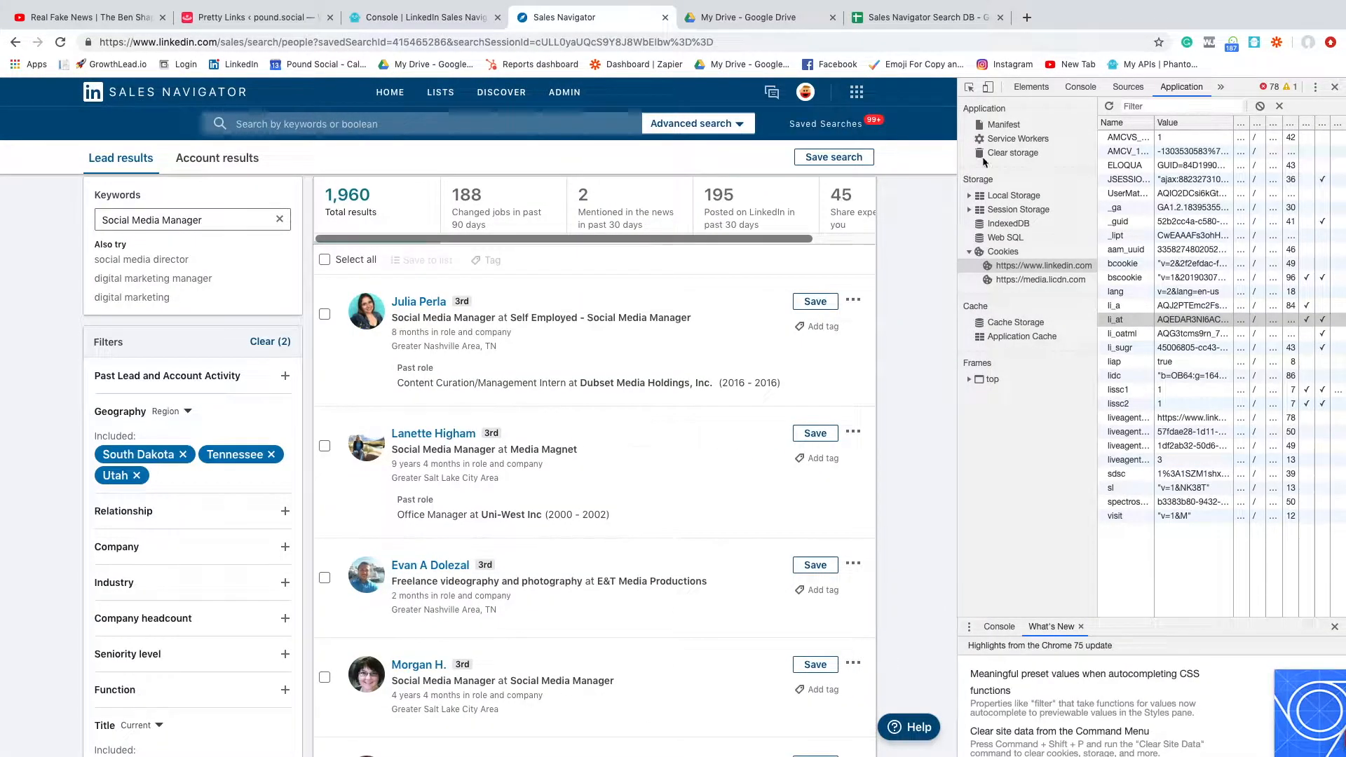
- Check the export configuration again, return to the Sales Navigator search and close its developer tools
{"action": "left_click", "coordinate": [455, 19]}
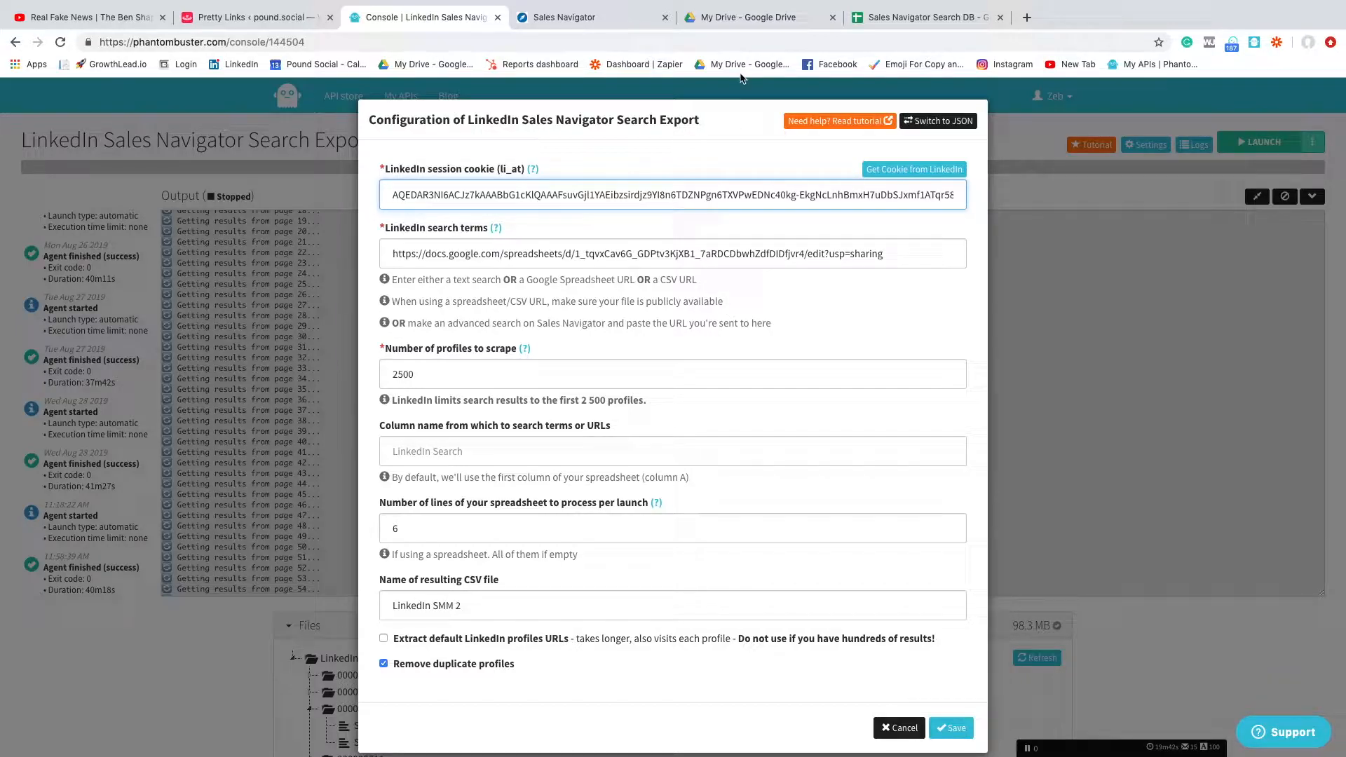
{"action": "left_click", "coordinate": [591, 19]}
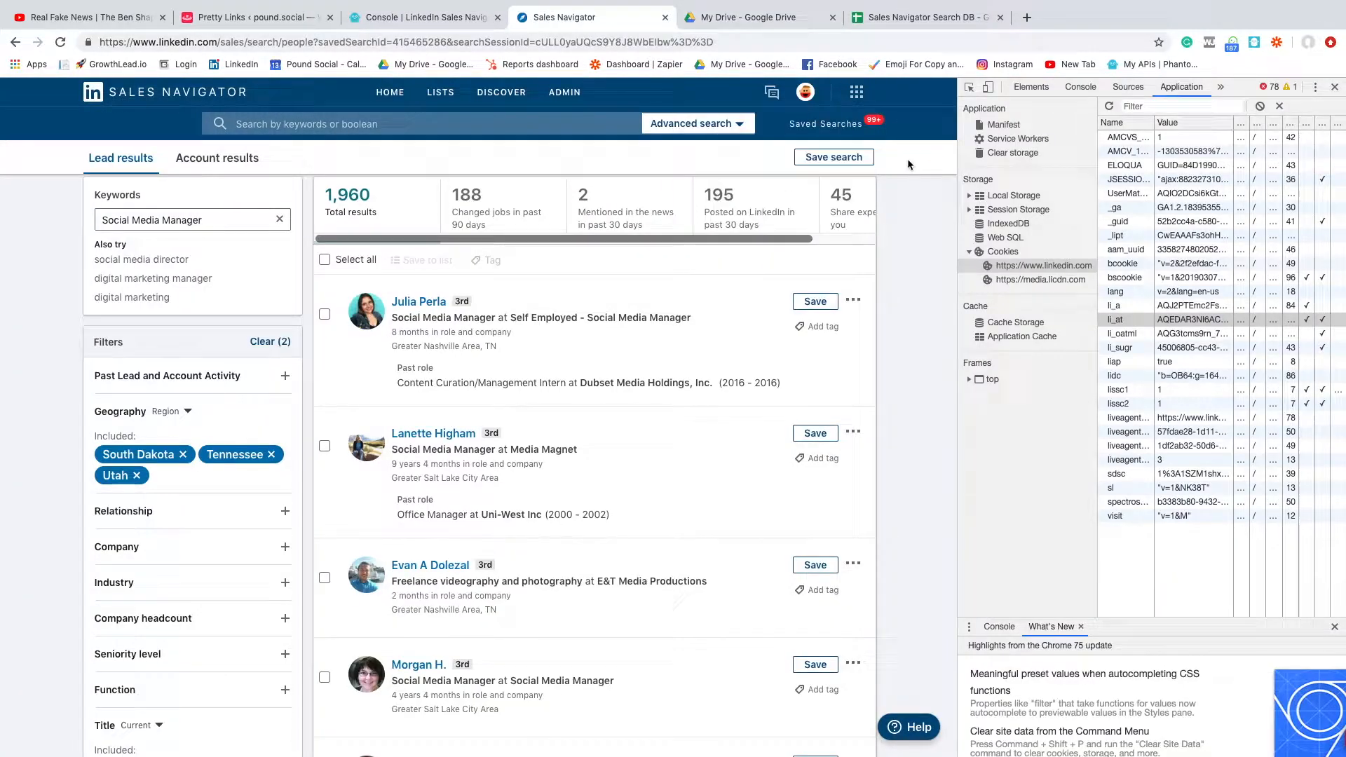
{"action": "left_click", "coordinate": [1334, 86]}
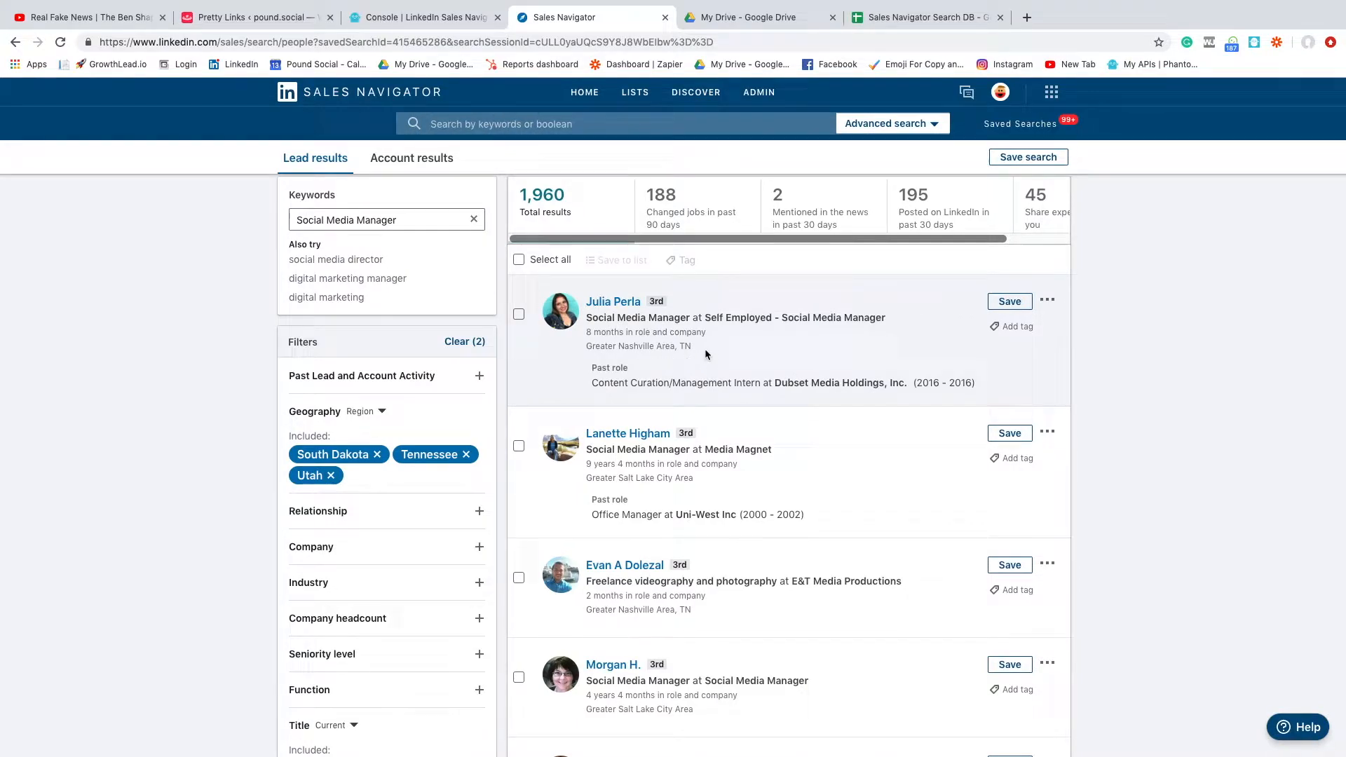
- Look over the search URLs in the Sales Navigator Search DB spreadsheet and the files in My Drive, and return to Sales Navigator
{"action": "left_click", "coordinate": [894, 17]}
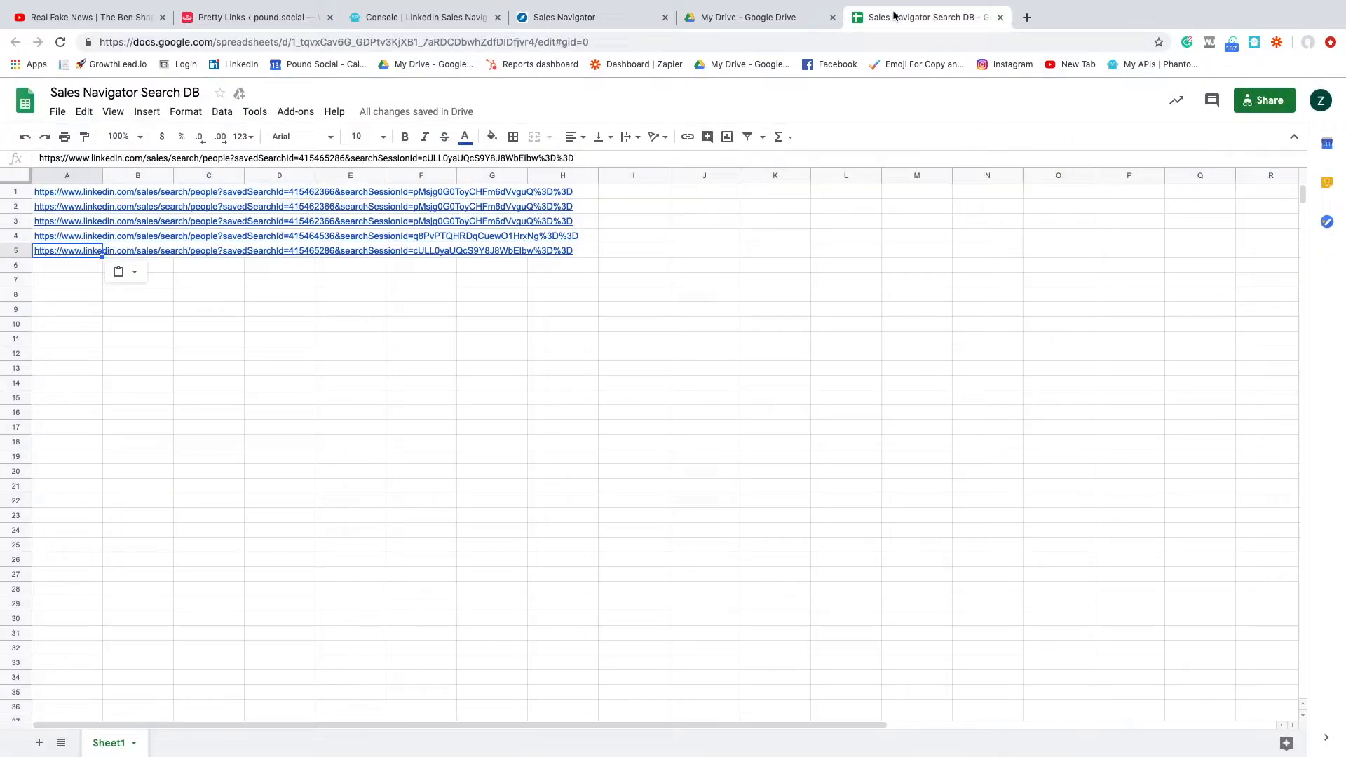
{"action": "left_click", "coordinate": [778, 18]}
{"action": "left_click", "coordinate": [558, 19]}
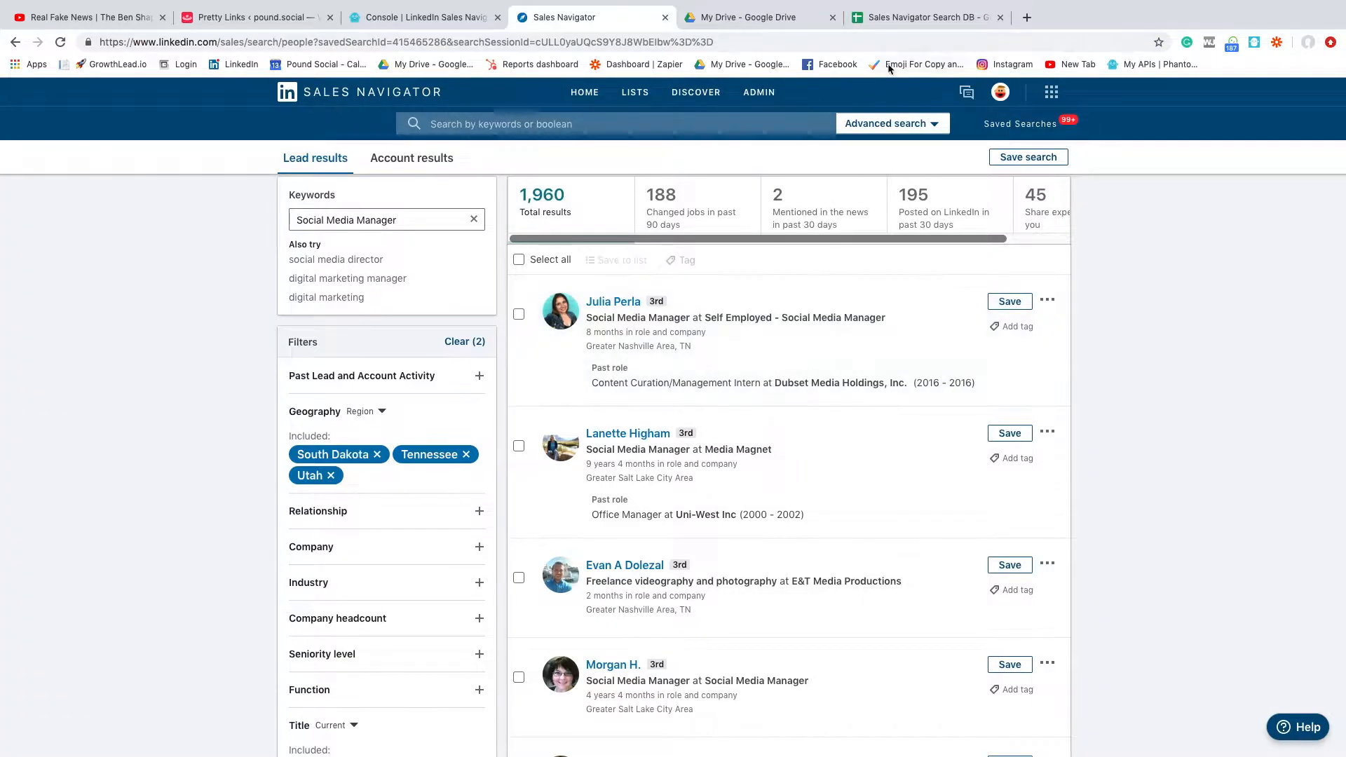
{"action": "left_click", "coordinate": [904, 16]}
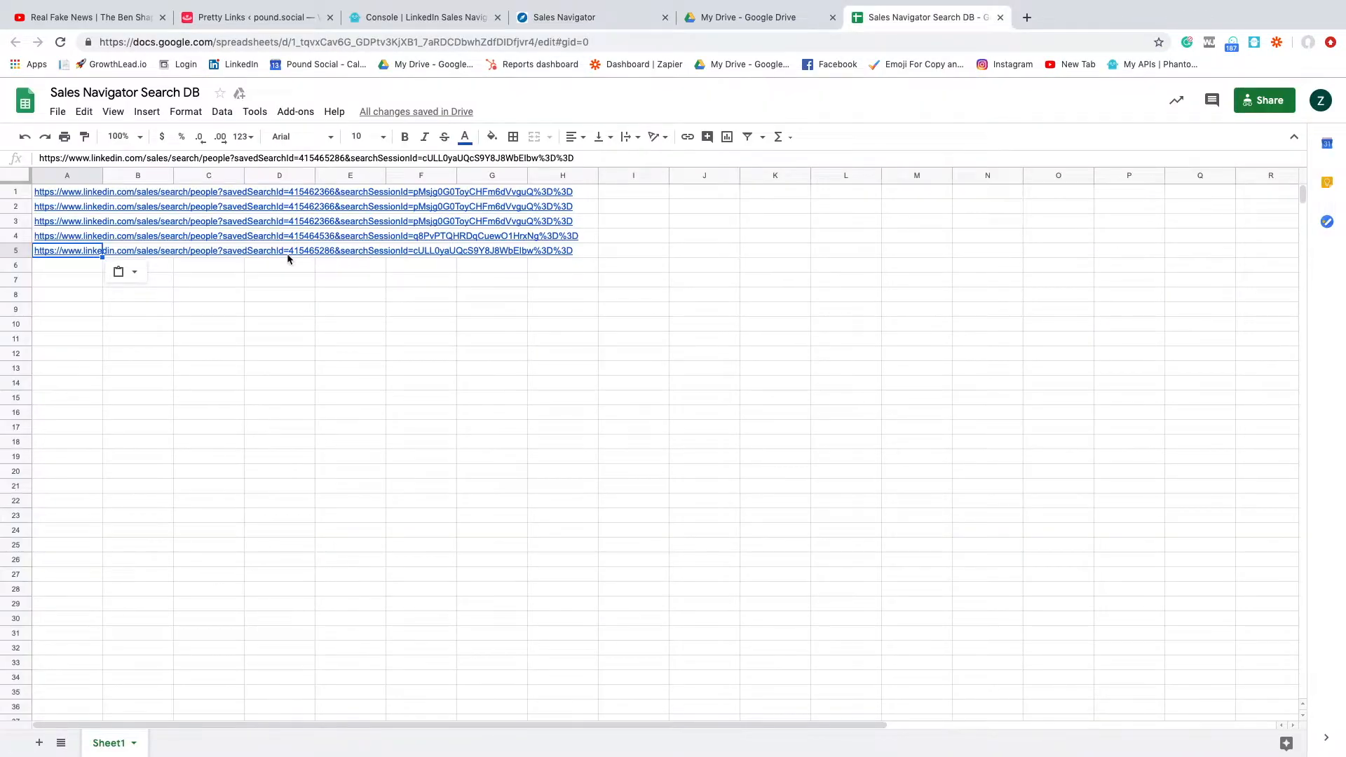
{"action": "left_click", "coordinate": [743, 18]}
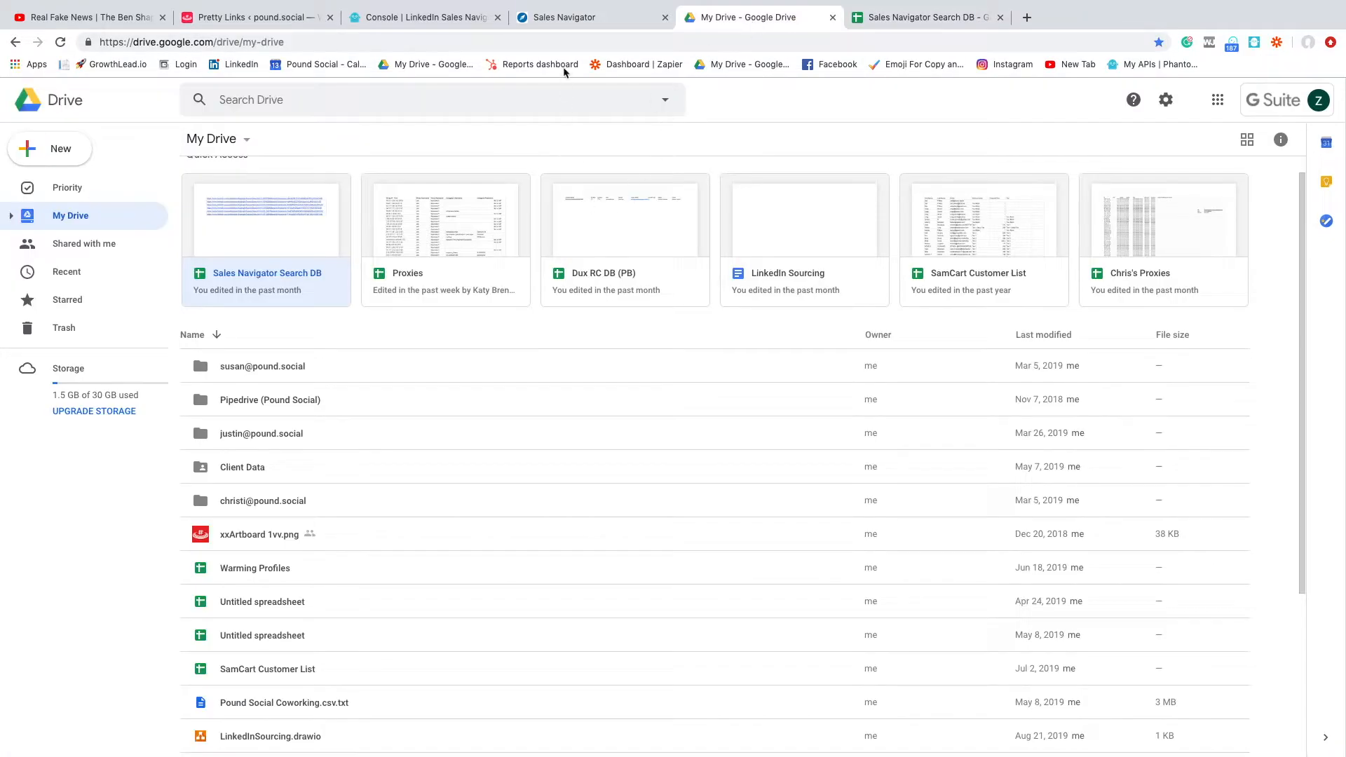
{"action": "left_click", "coordinate": [420, 17]}
{"action": "left_click", "coordinate": [582, 17]}
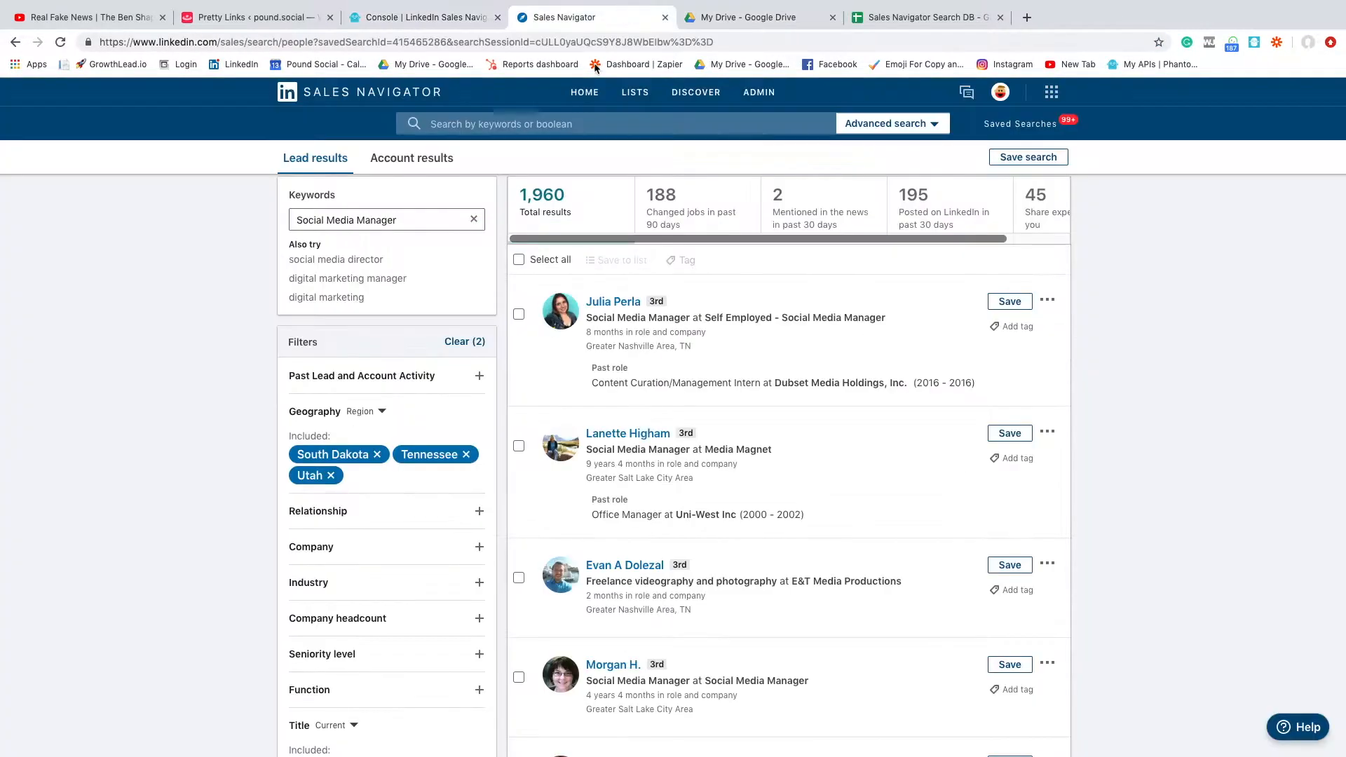
- Try adding the current Sales Navigator search URL to cell A6 of the Sales Navigator Search DB spreadsheet, and clear the cell again
{"action": "left_click", "coordinate": [1021, 124]}
{"action": "left_click", "coordinate": [539, 42]}
{"action": "key", "text": "ctrl+c"}
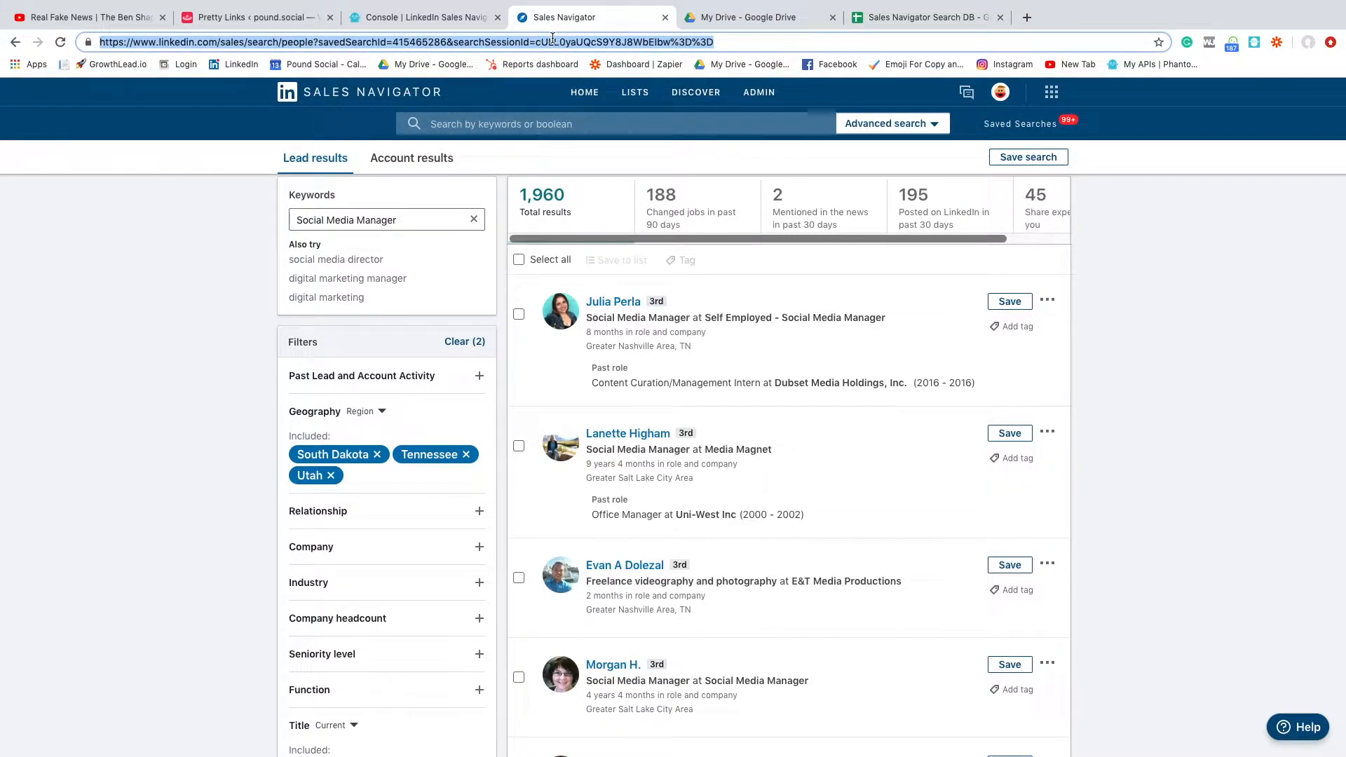
{"action": "left_click", "coordinate": [881, 15]}
{"action": "key", "text": "ctrl+v"}
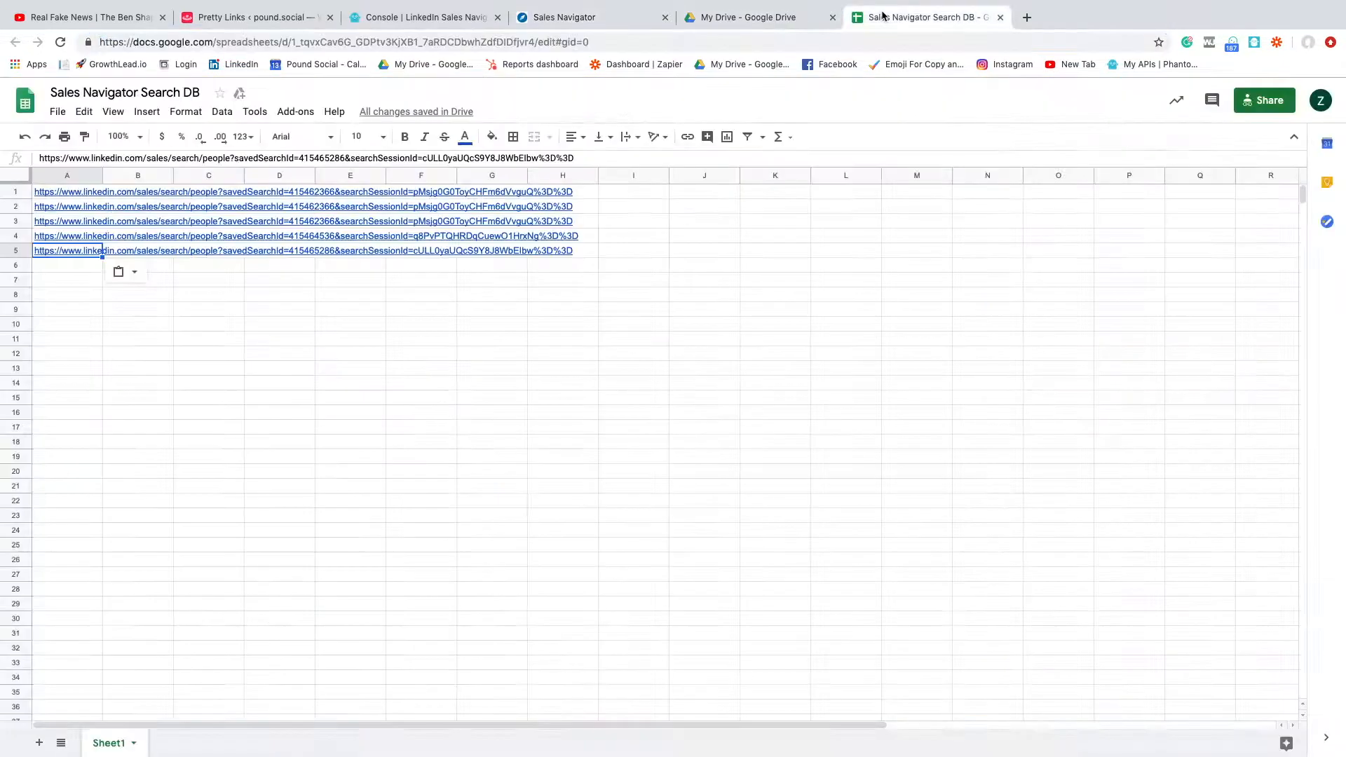
{"action": "left_click", "coordinate": [76, 270]}
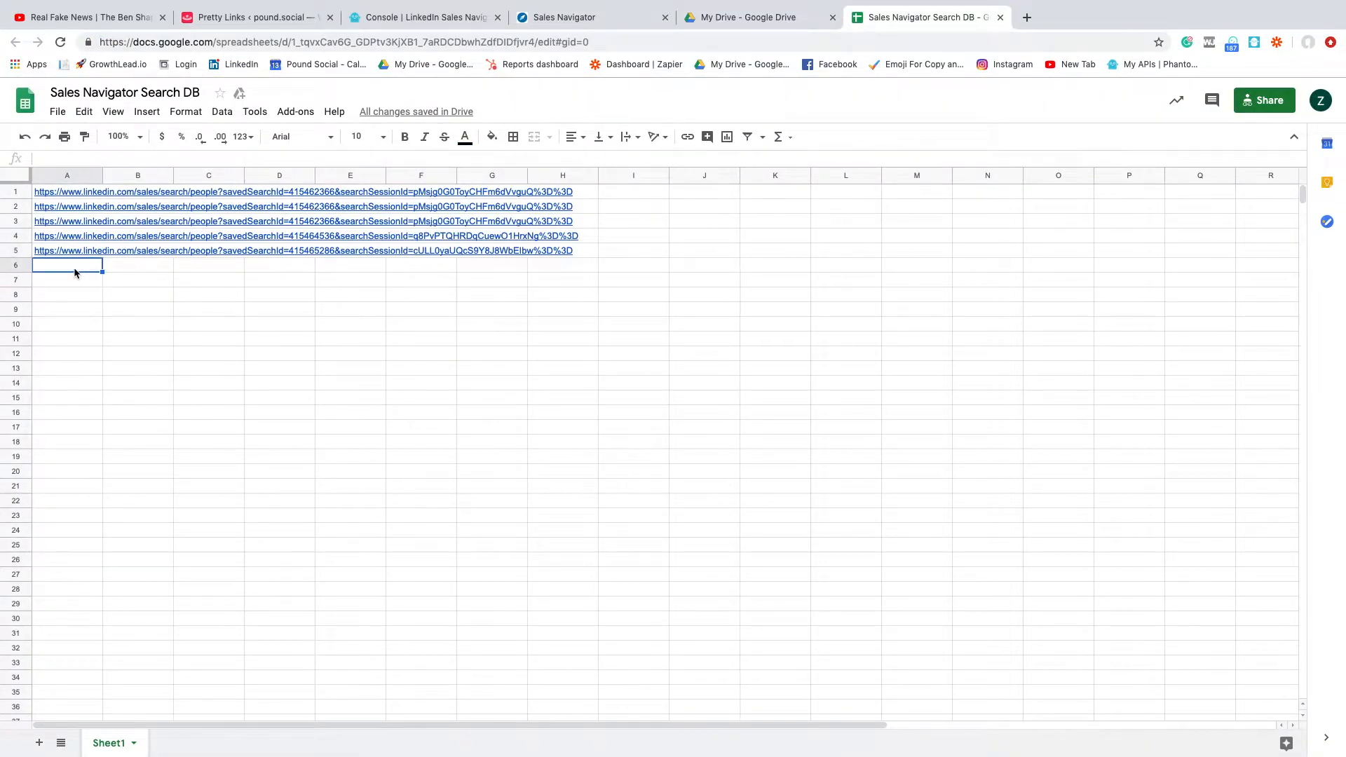
{"action": "key", "text": "ctrl+v"}
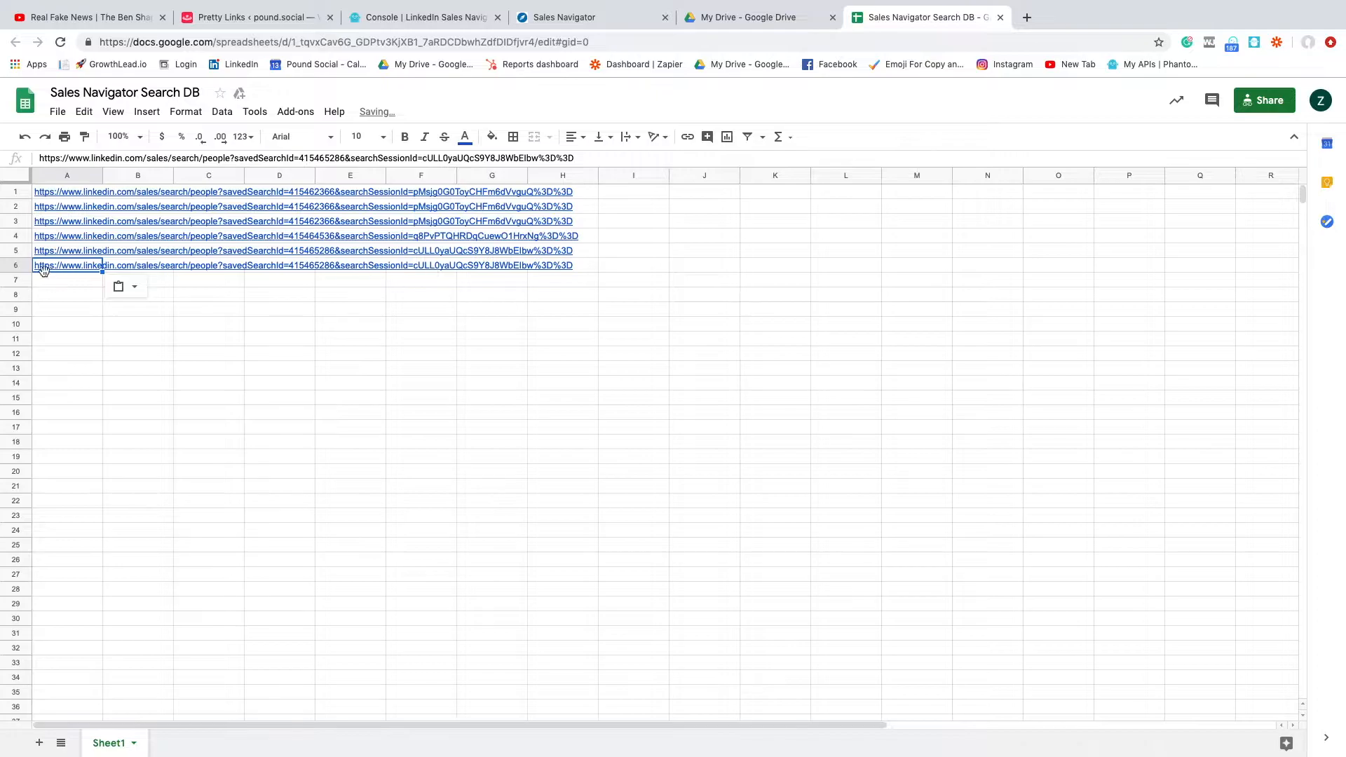
{"action": "key", "text": "Delete"}
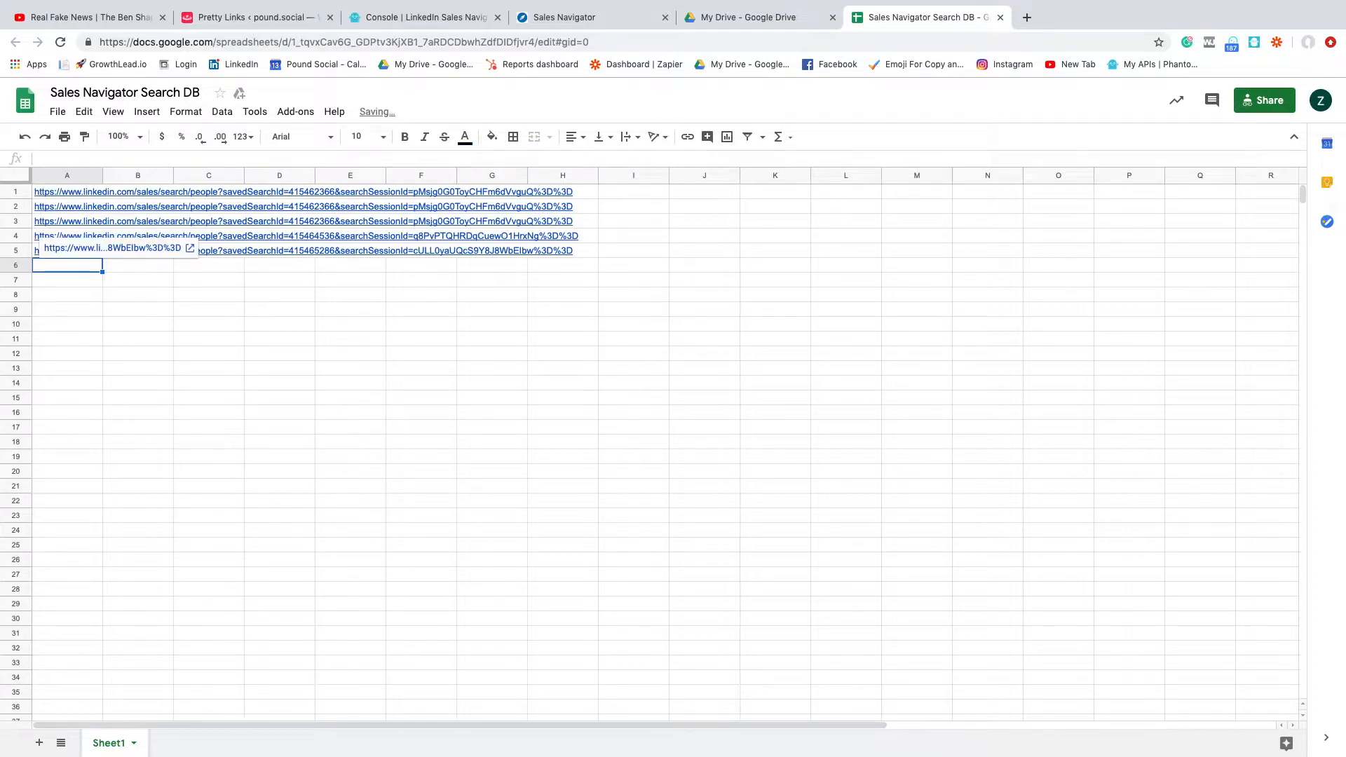
- Open the saved search SMM / TX Cities in Sales Navigator and display all of its results
{"action": "left_click", "coordinate": [553, 19]}
{"action": "left_click", "coordinate": [1048, 129]}
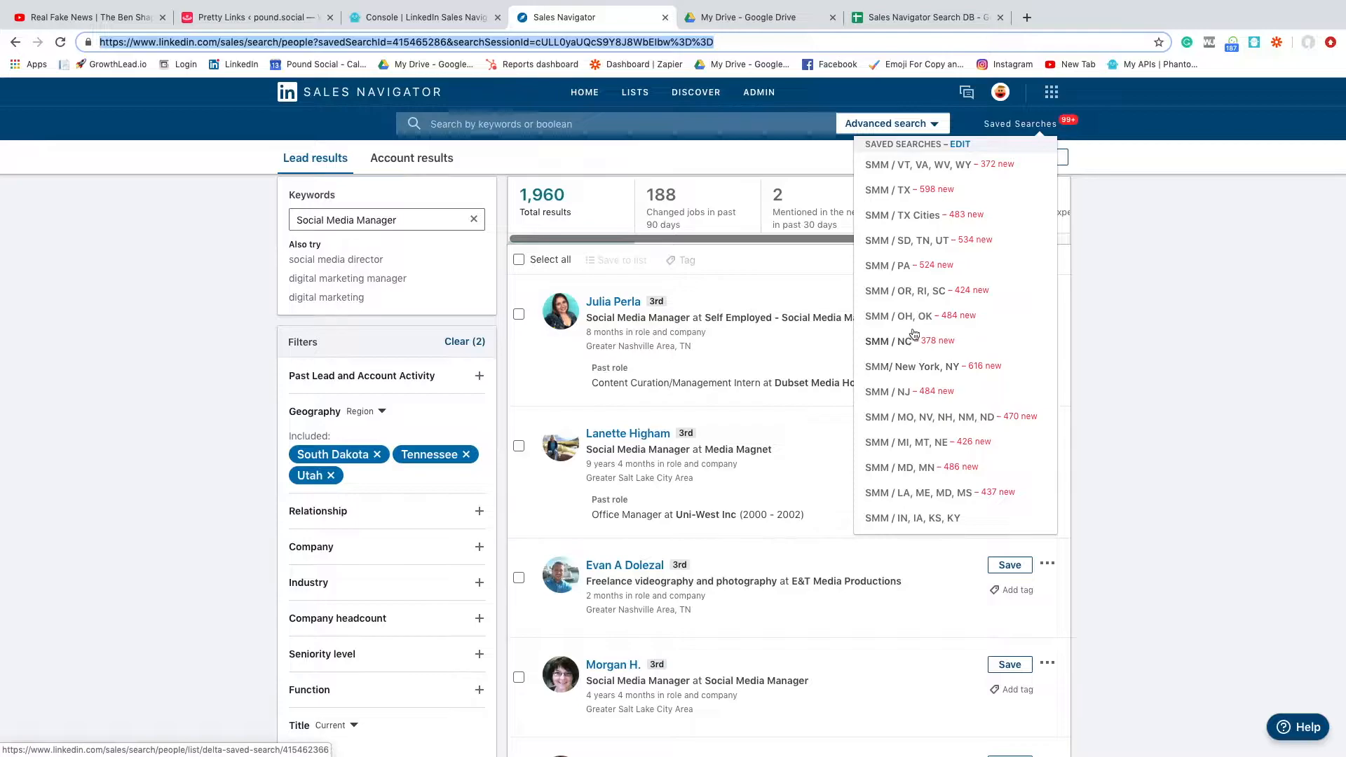
{"action": "left_click", "coordinate": [923, 218]}
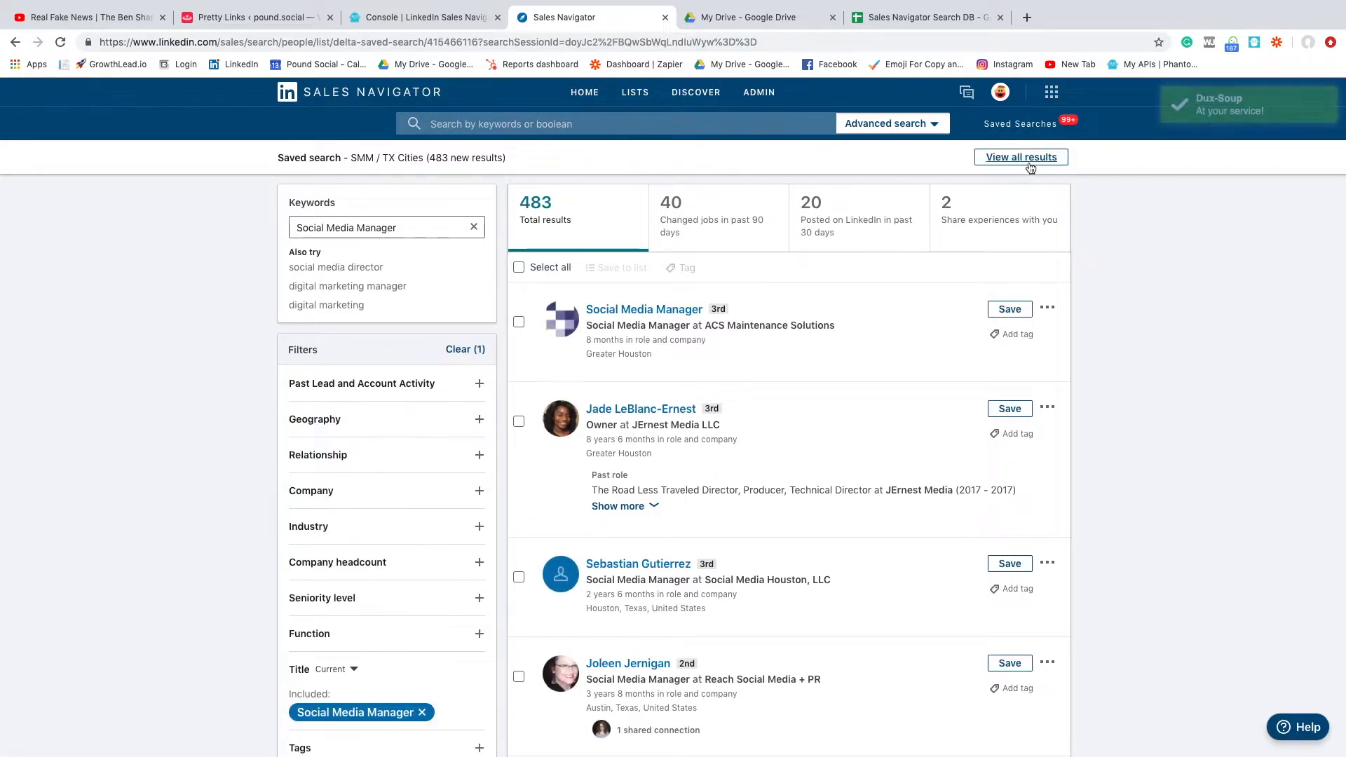
{"action": "left_click", "coordinate": [1038, 160]}
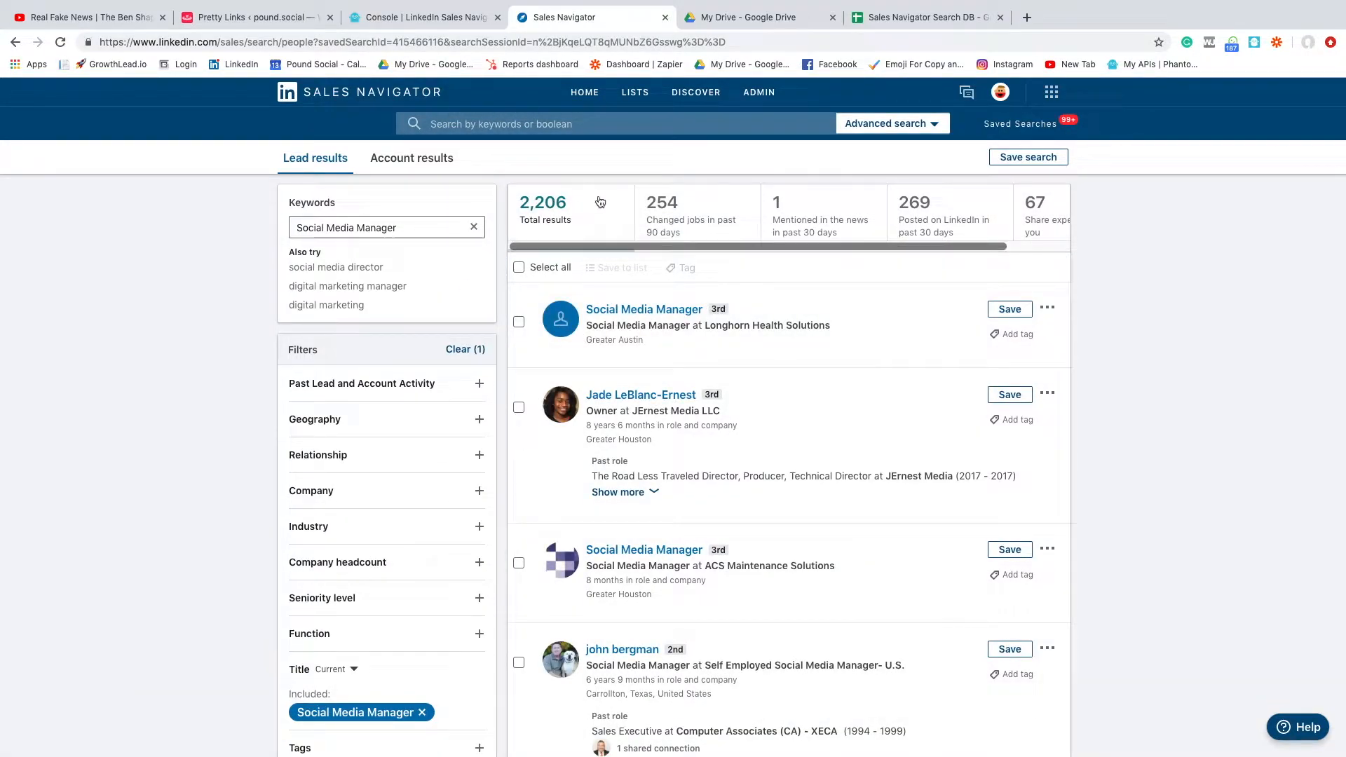
{"action": "scroll", "coordinate": [423, 417], "scroll_direction": "down", "scroll_amount": 1}
{"action": "scroll", "coordinate": [423, 417], "scroll_direction": "down", "scroll_amount": 1}
{"action": "scroll", "coordinate": [423, 417], "scroll_direction": "up", "scroll_amount": 2}
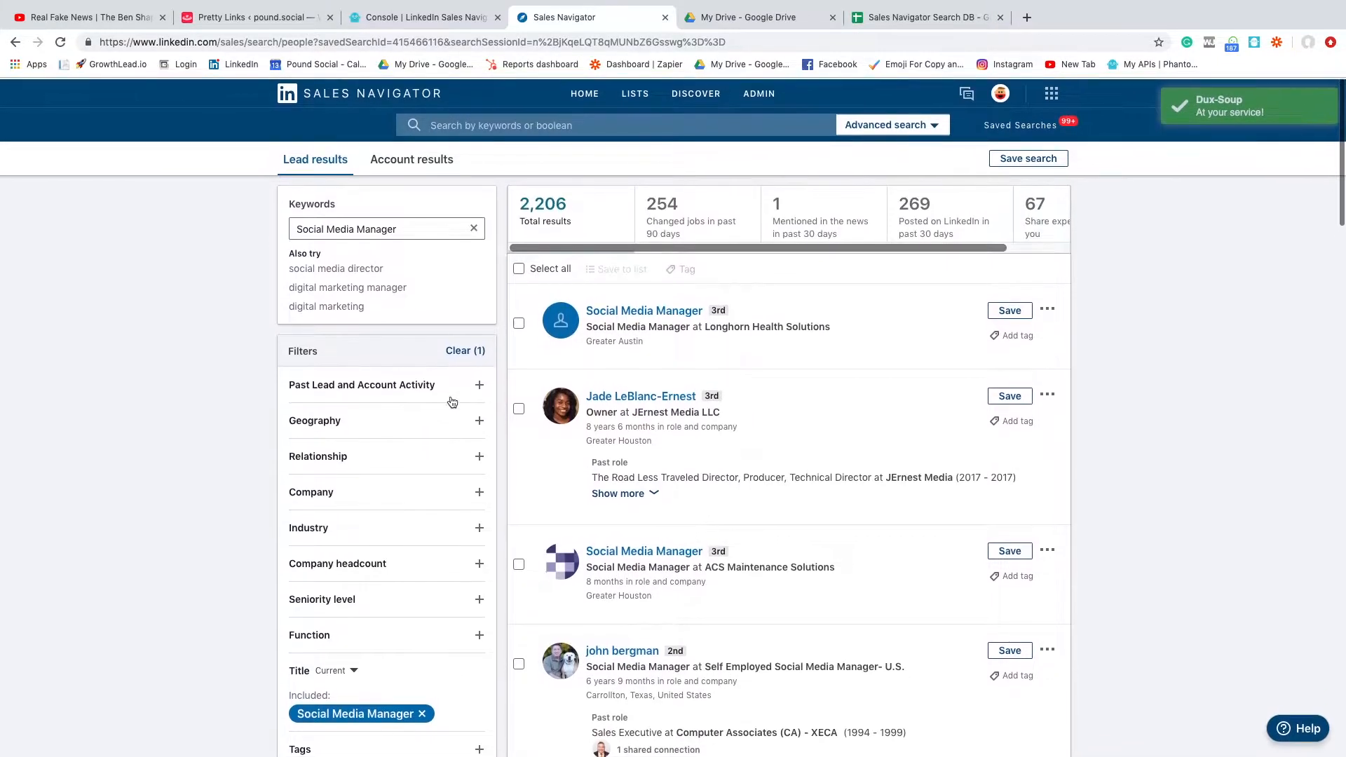
- Copy the SMM / TX Cities search URL into cell A6 of the Sales Navigator Search DB spreadsheet
{"action": "left_click", "coordinate": [558, 43]}
{"action": "key", "text": "ctrl+c"}
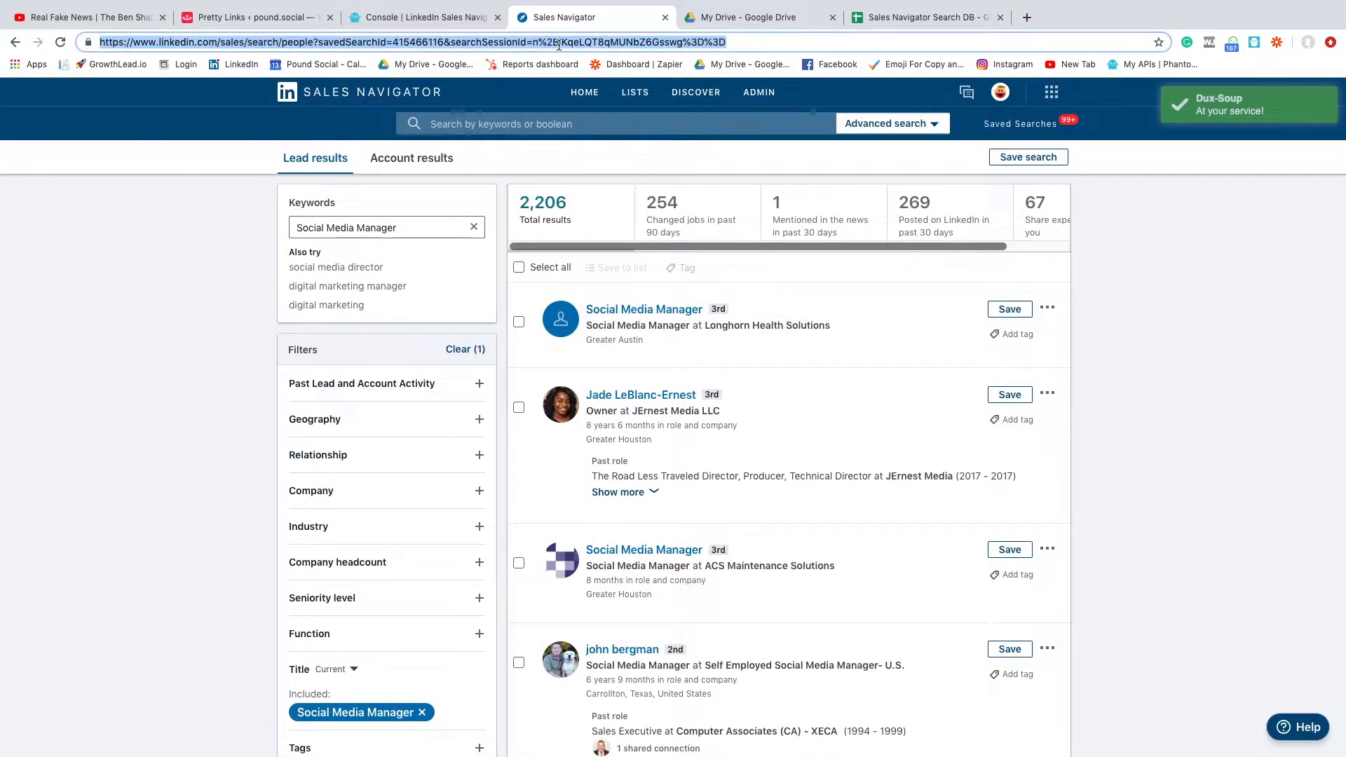
{"action": "left_click", "coordinate": [939, 17]}
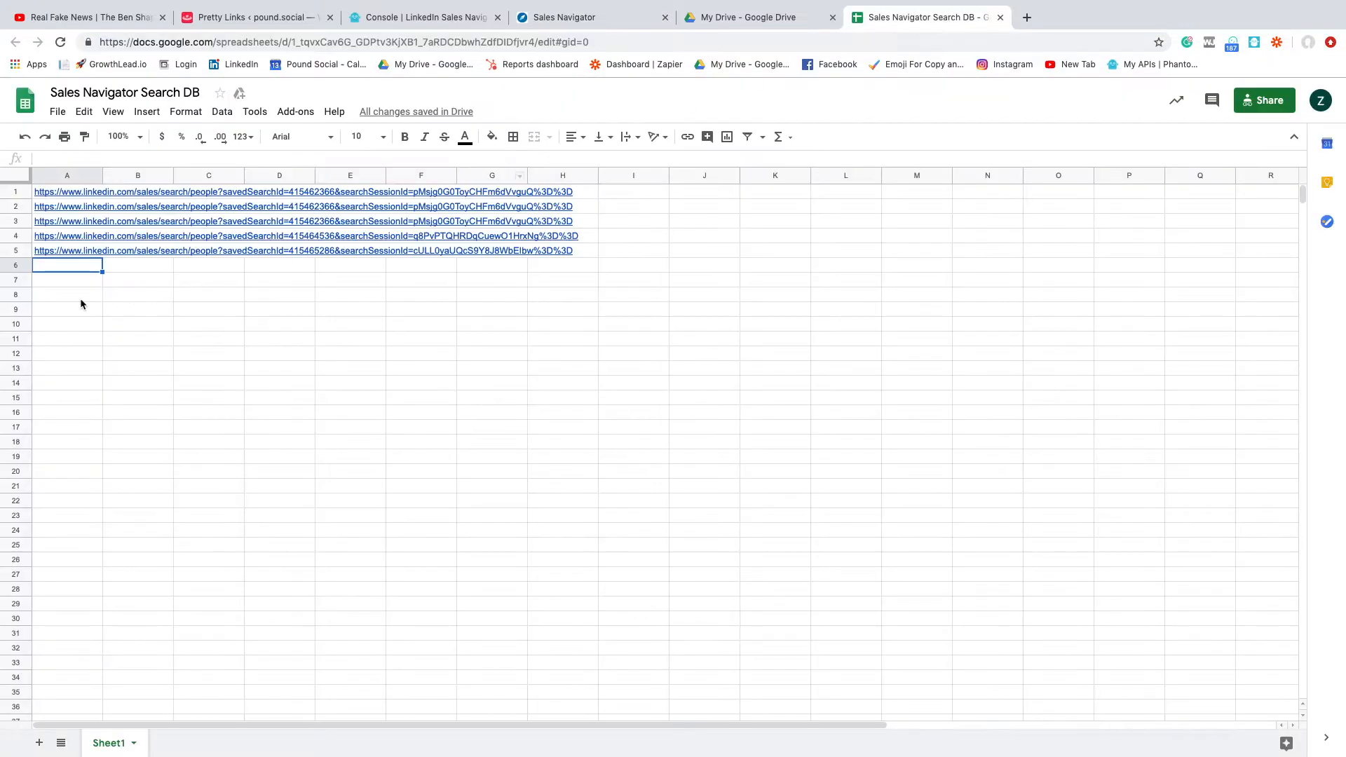
{"action": "key", "text": "ctrl+v"}
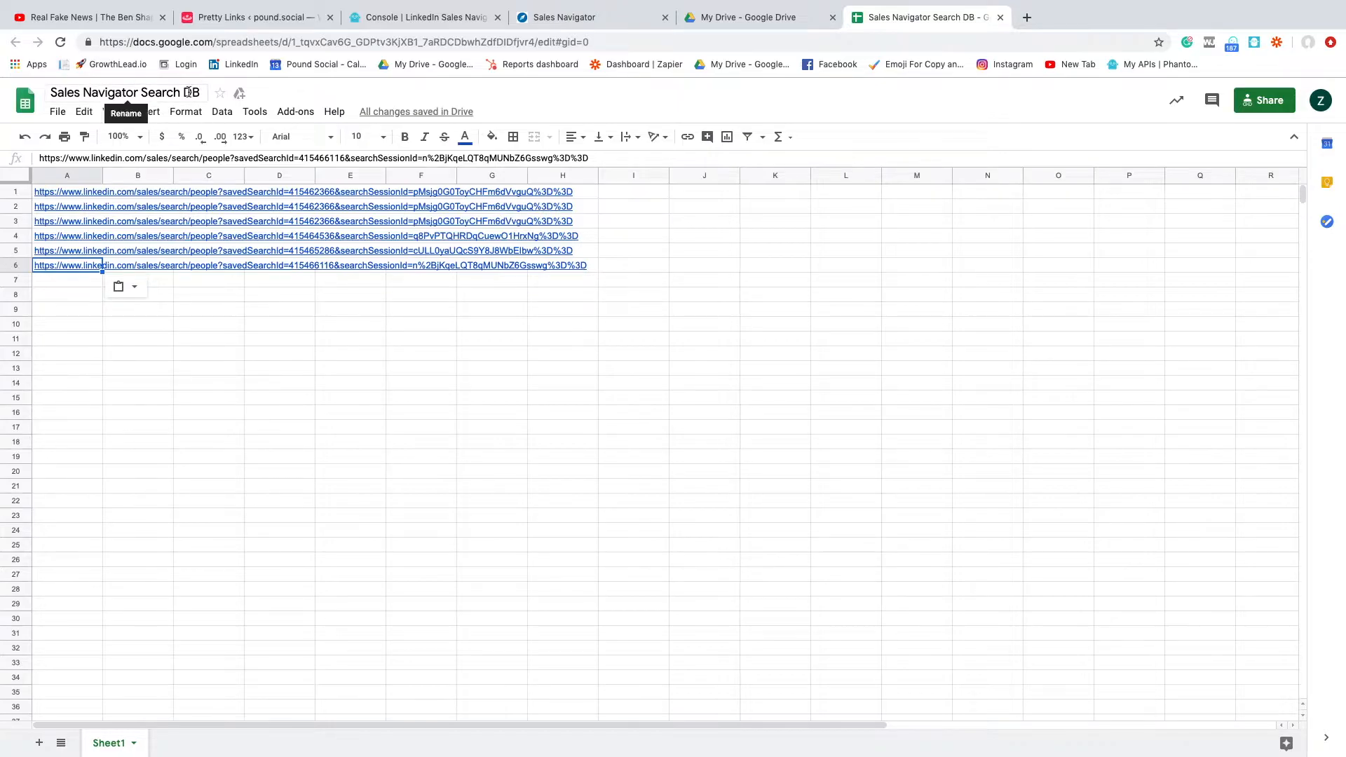
- Open the saved search SMM / TX in Sales Navigator and display all of its results
{"action": "left_click", "coordinate": [603, 21]}
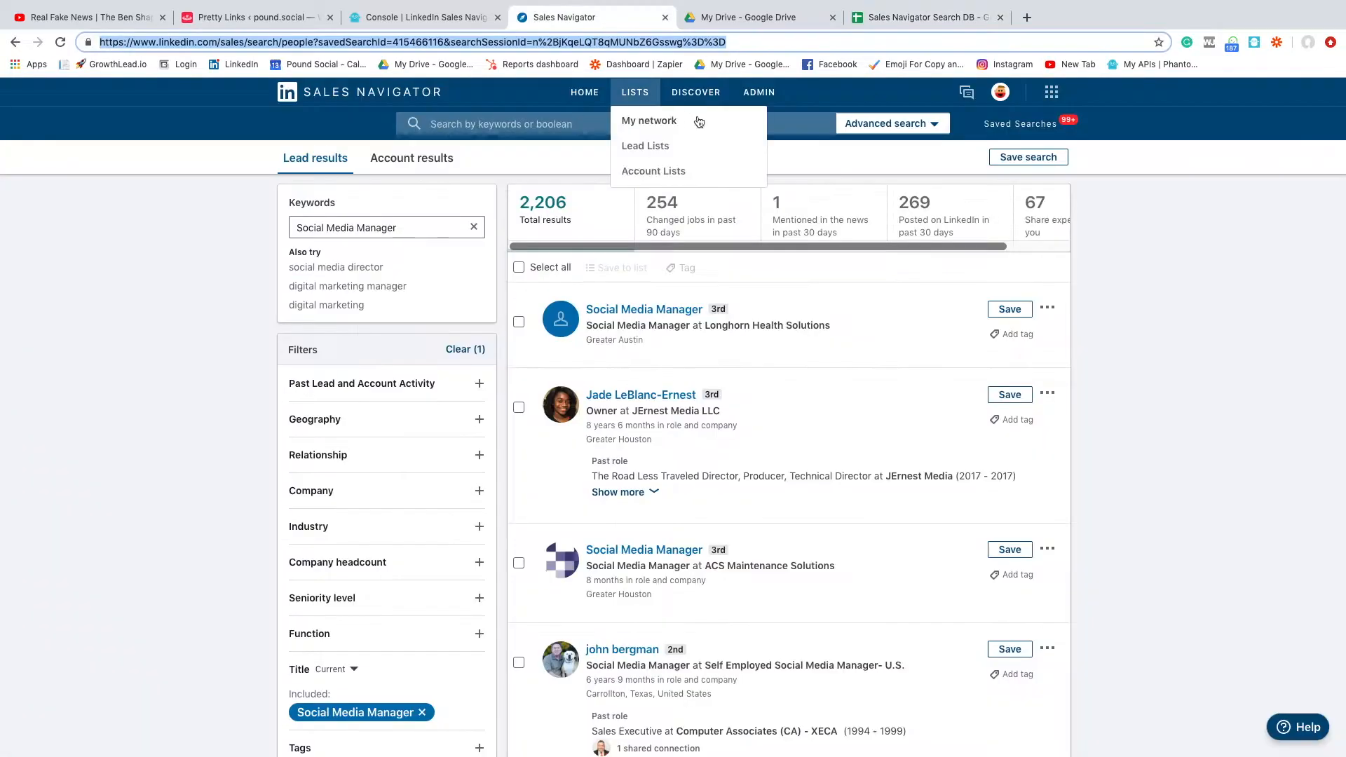
{"action": "left_click", "coordinate": [1019, 123]}
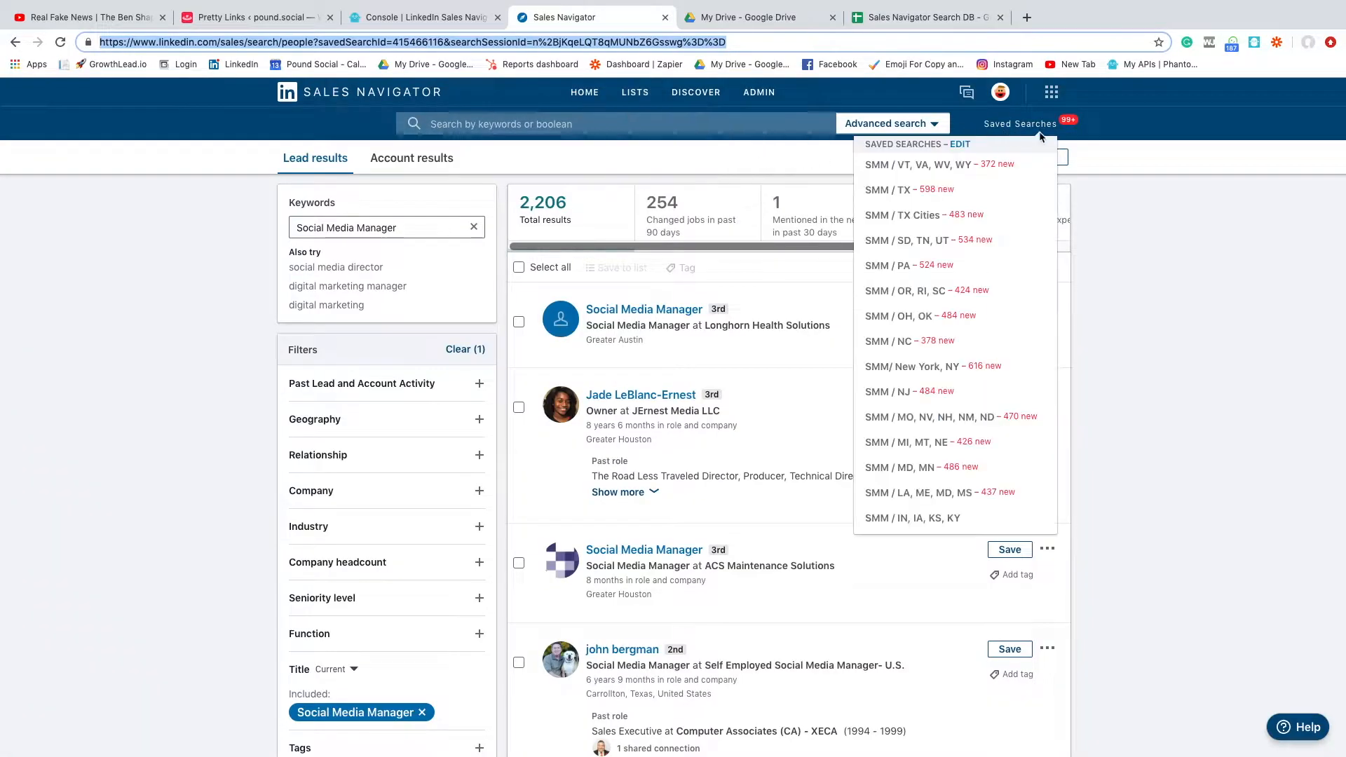
{"action": "left_click", "coordinate": [894, 192]}
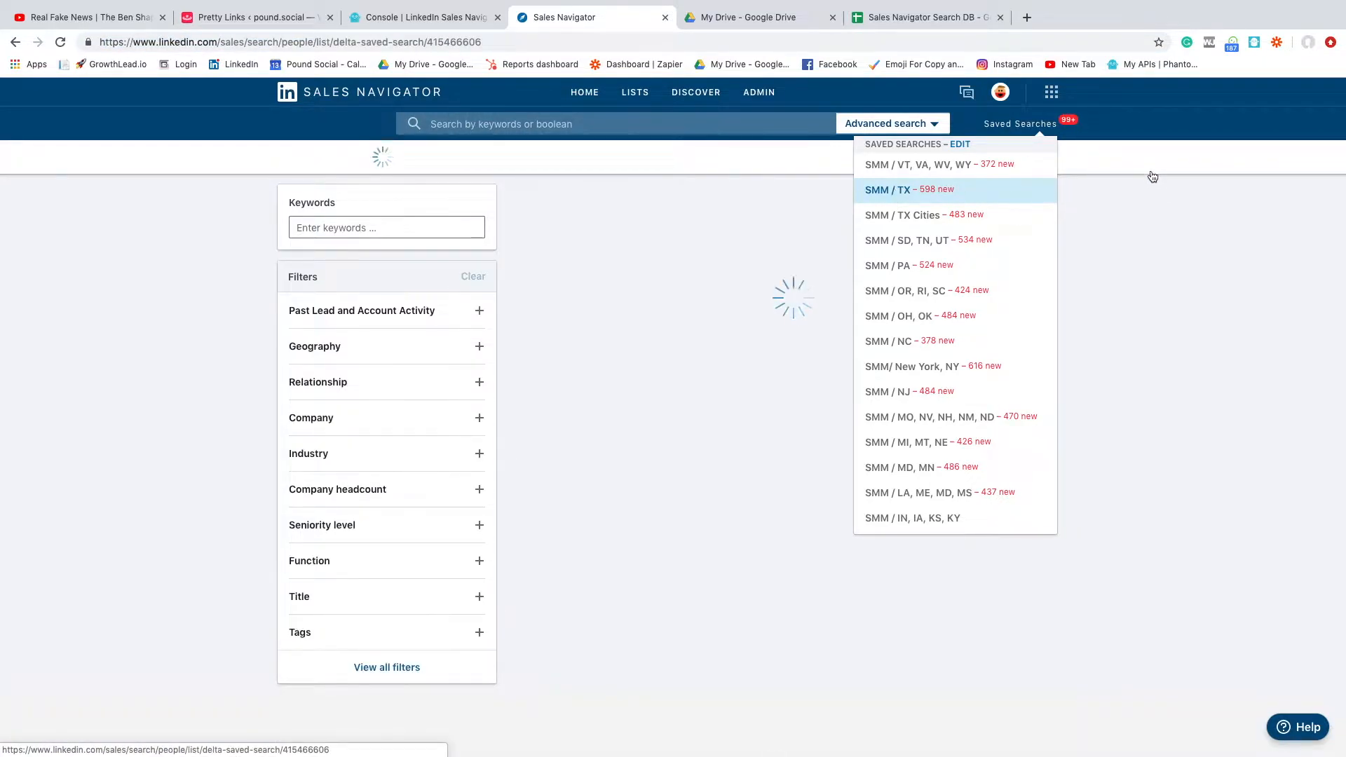
{"action": "left_click", "coordinate": [1048, 159]}
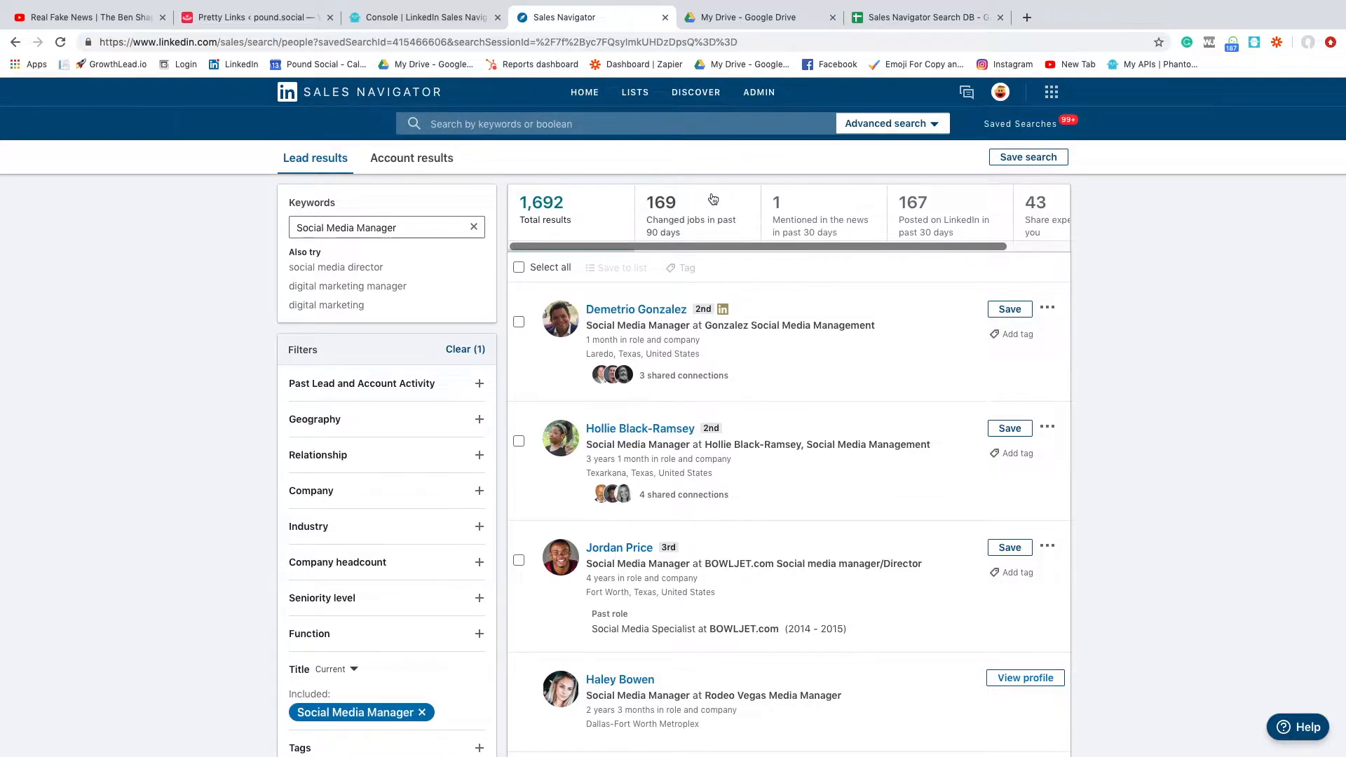
- Copy the SMM / TX search URL into cell A7 of the Sales Navigator Search DB spreadsheet
{"action": "left_click", "coordinate": [394, 42]}
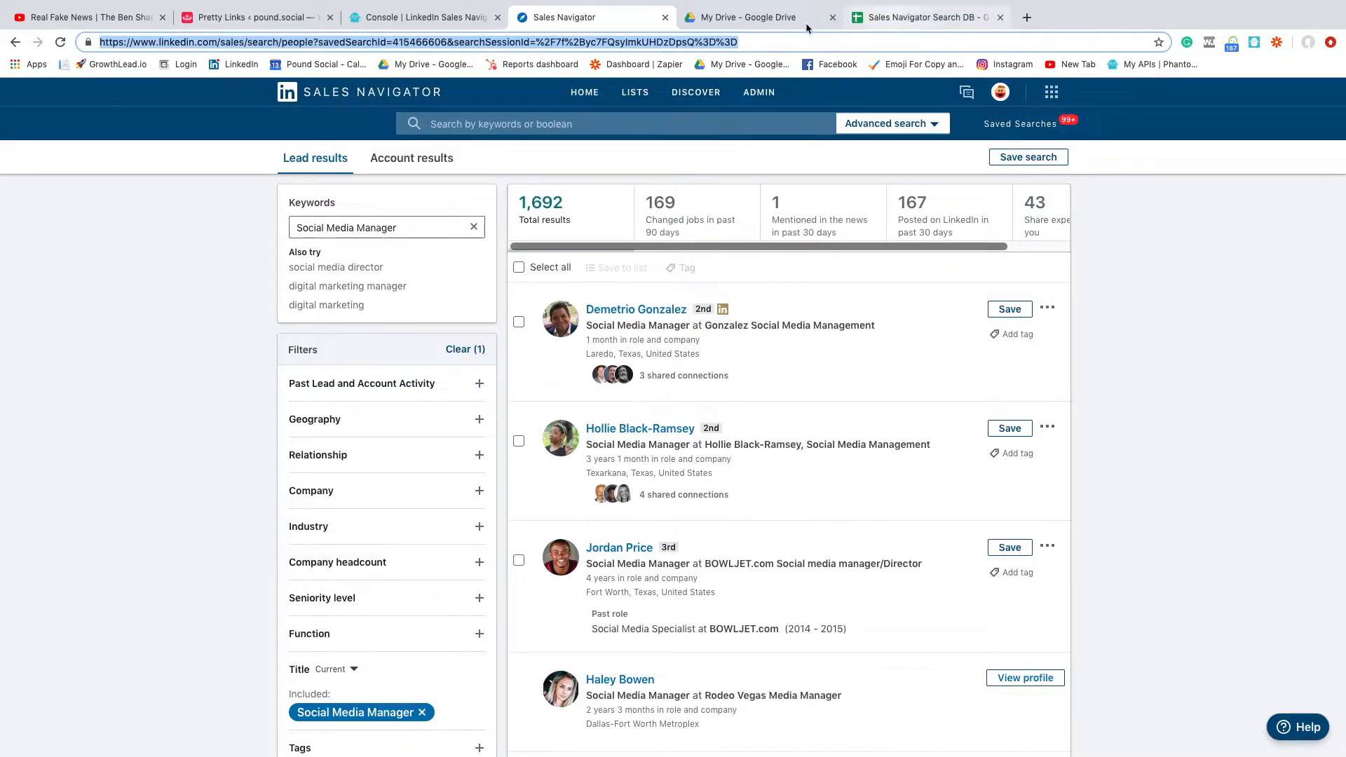
{"action": "left_click", "coordinate": [891, 16]}
{"action": "left_click", "coordinate": [72, 283]}
{"action": "type", "text": "https://www.linkedin.com/sales/search/people?savedSearchId=415466606&searchSessionId=%2F7f%2Byc7FQsyImkUHDzDpsQ%3D%3D"}
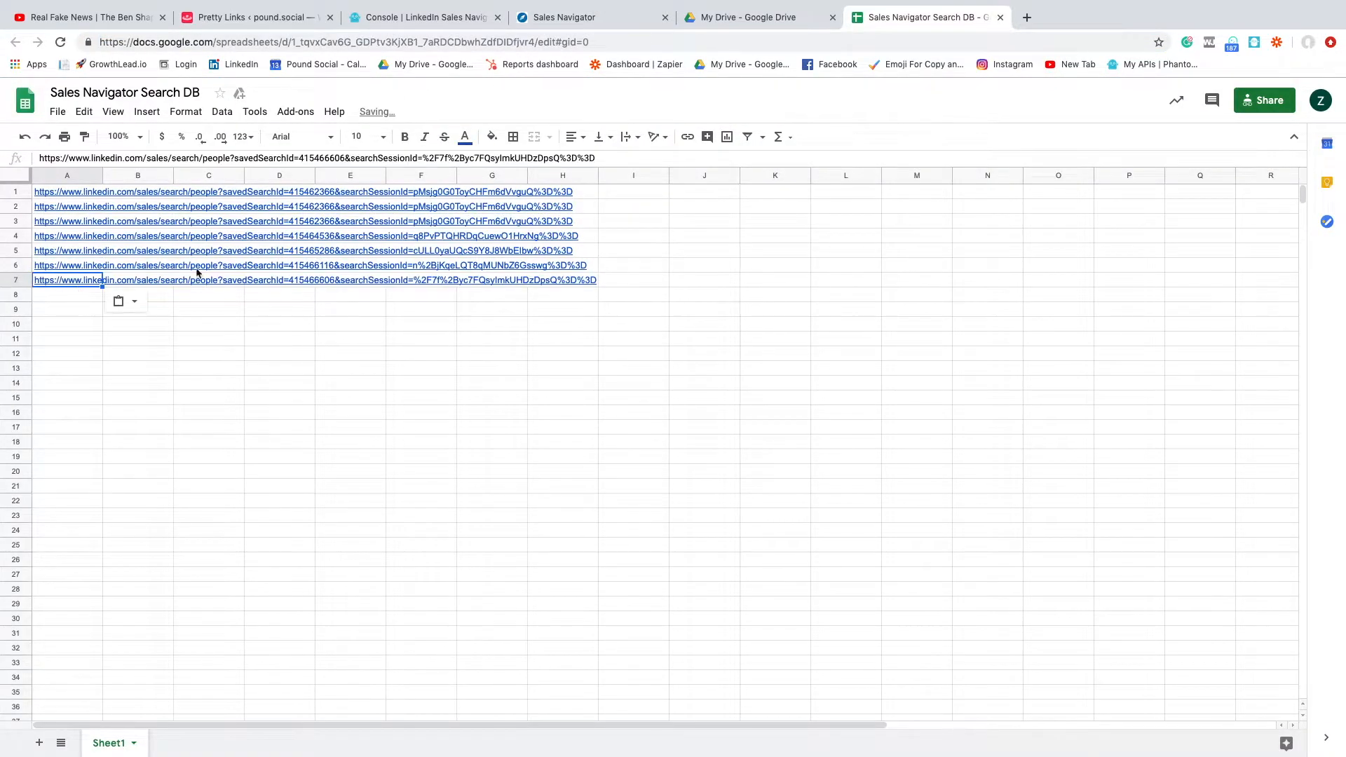
- Open the saved search SMM / VT, VA, WV, WY in Sales Navigator and display all of its results
{"action": "left_click", "coordinate": [584, 17]}
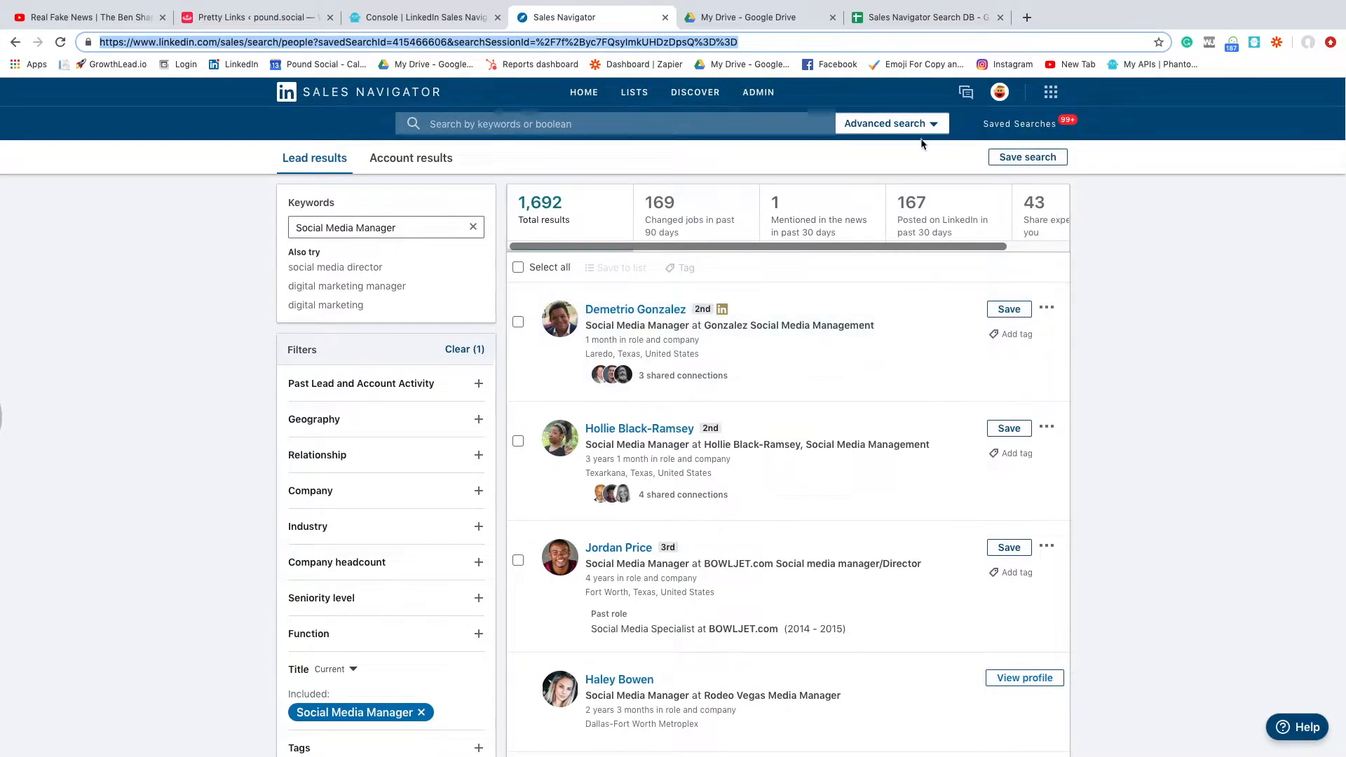
{"action": "mouse_move", "coordinate": [999, 125]}
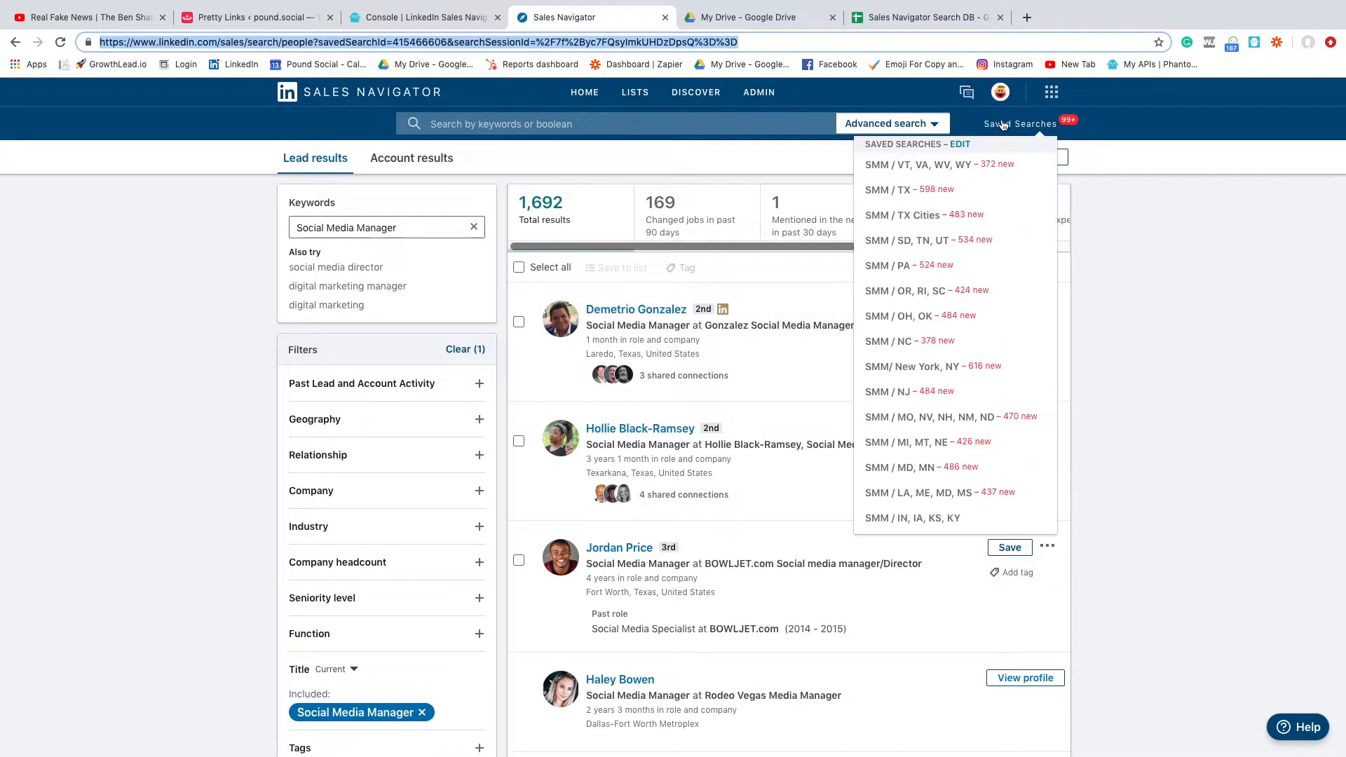
{"action": "left_click", "coordinate": [908, 170]}
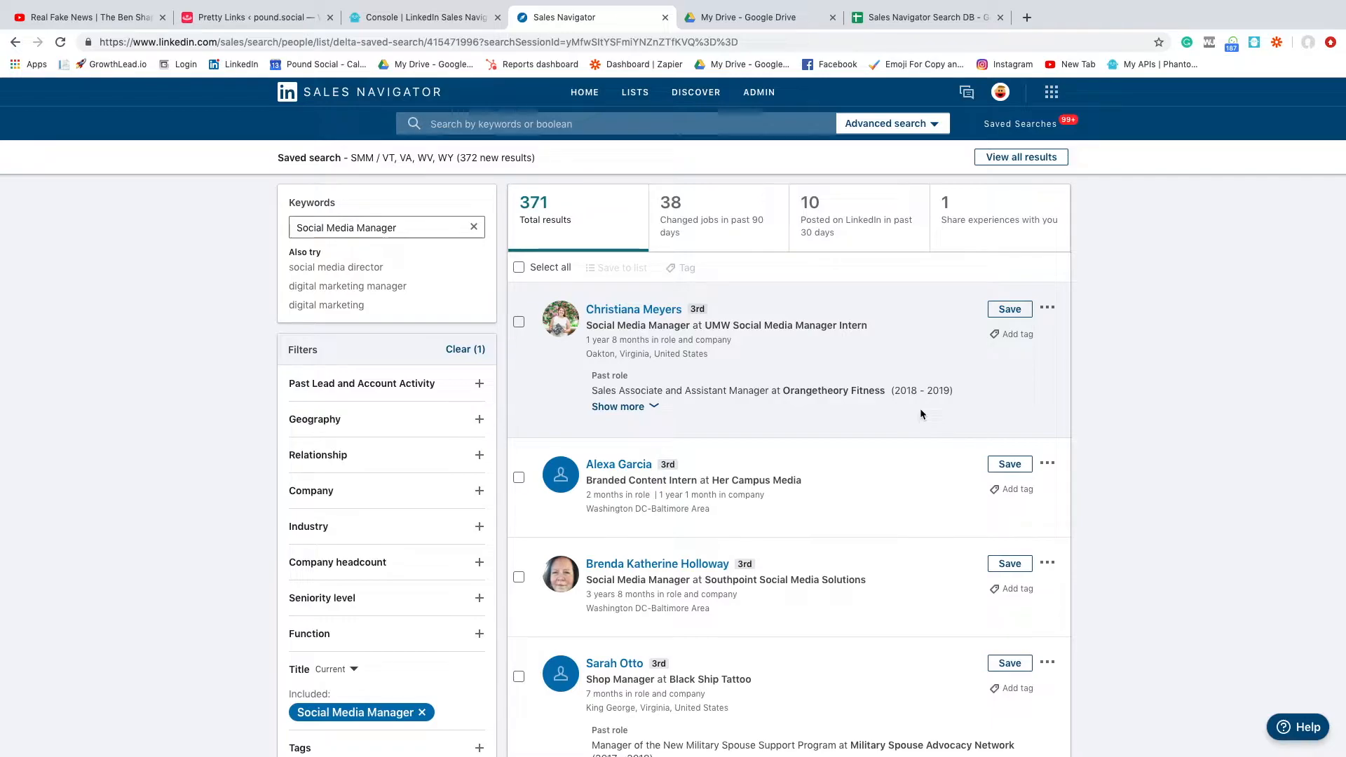
{"action": "left_click", "coordinate": [1021, 157]}
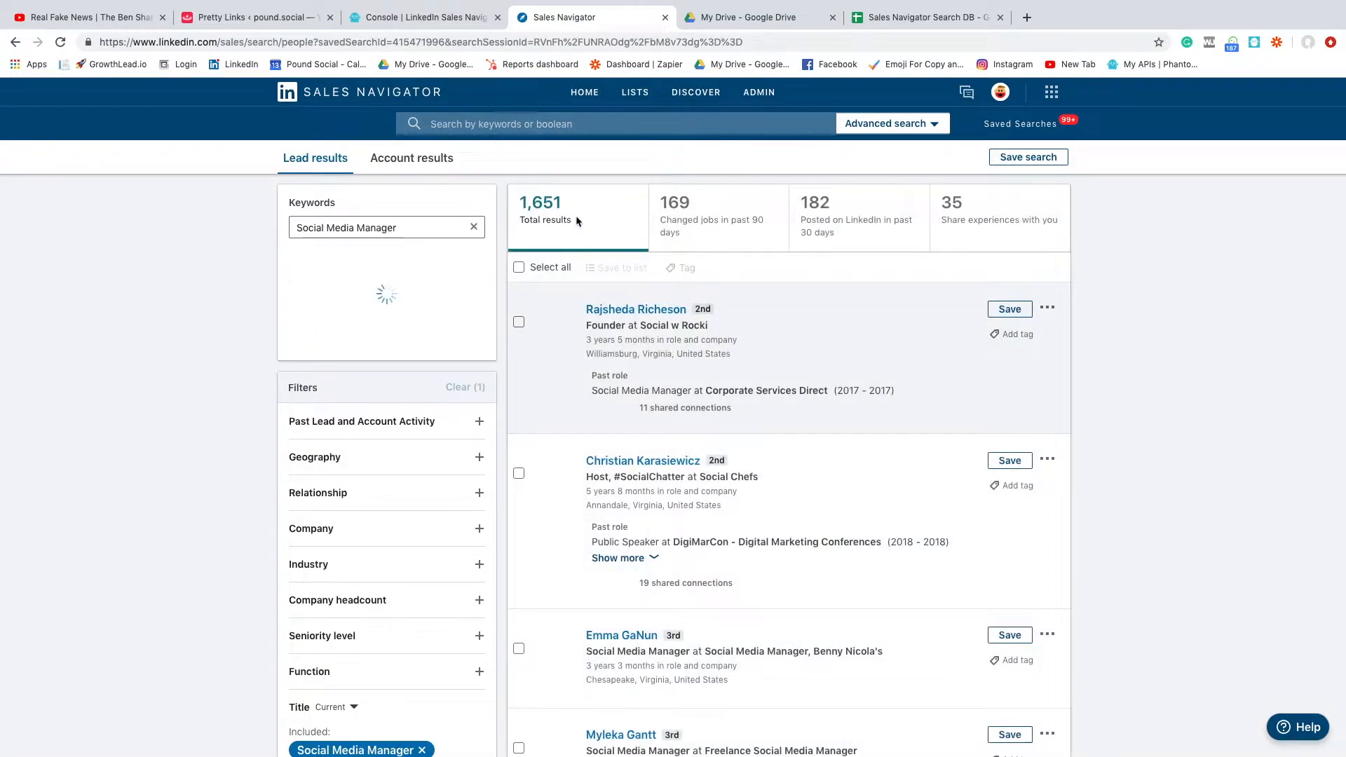
- Copy the SMM / VT, VA, WV, WY search URL into cell A8 of the Sales Navigator Search DB spreadsheet
{"action": "left_click", "coordinate": [381, 45]}
{"action": "key", "text": "ctrl+c"}
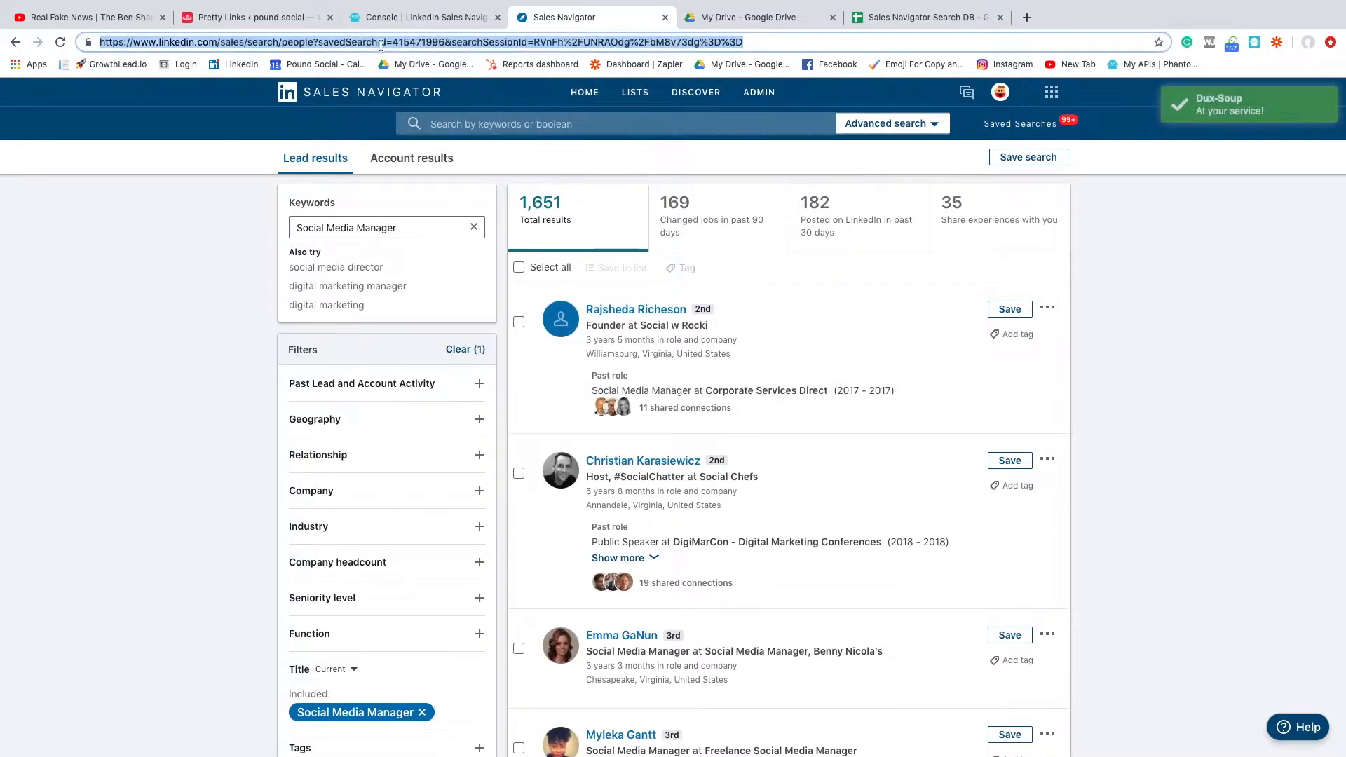
{"action": "key", "text": "ctrl+Tab"}
{"action": "key", "text": "ctrl+Tab"}
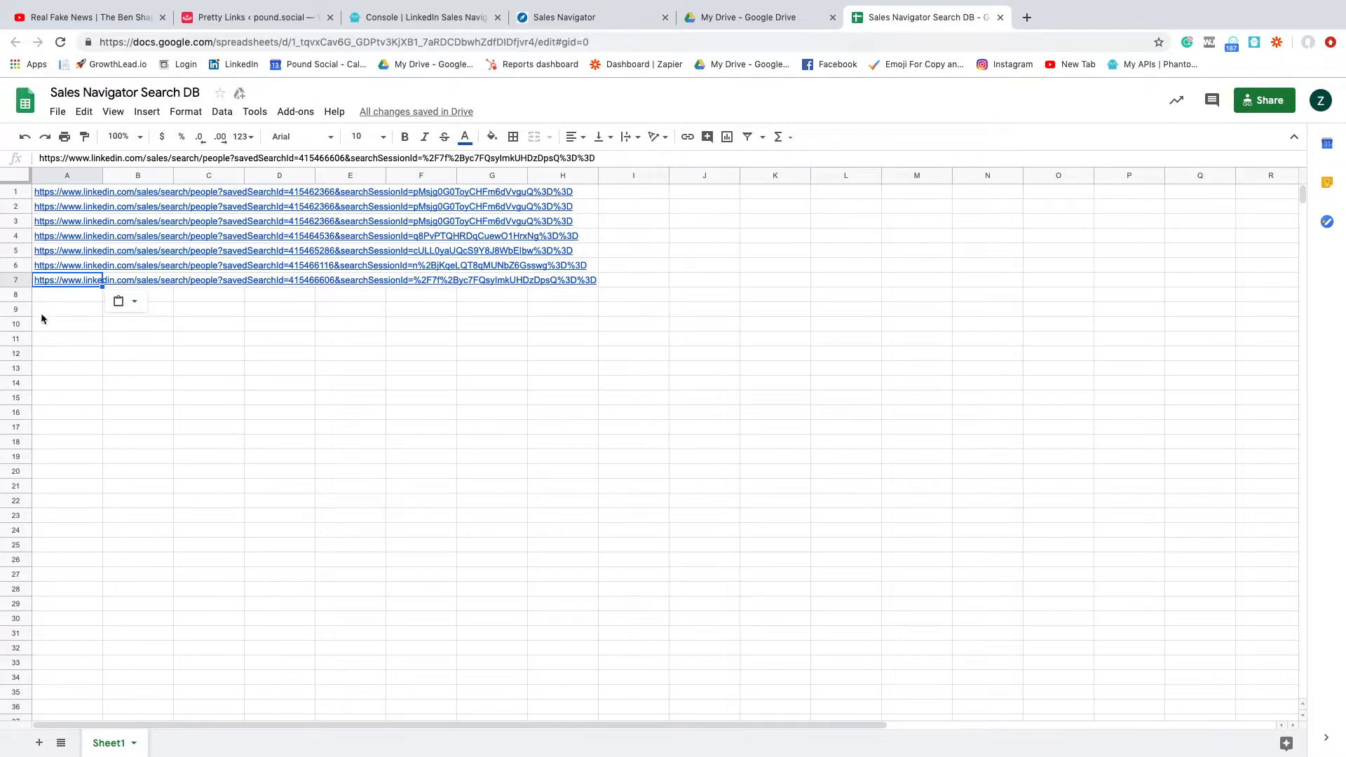
{"action": "left_click", "coordinate": [62, 298]}
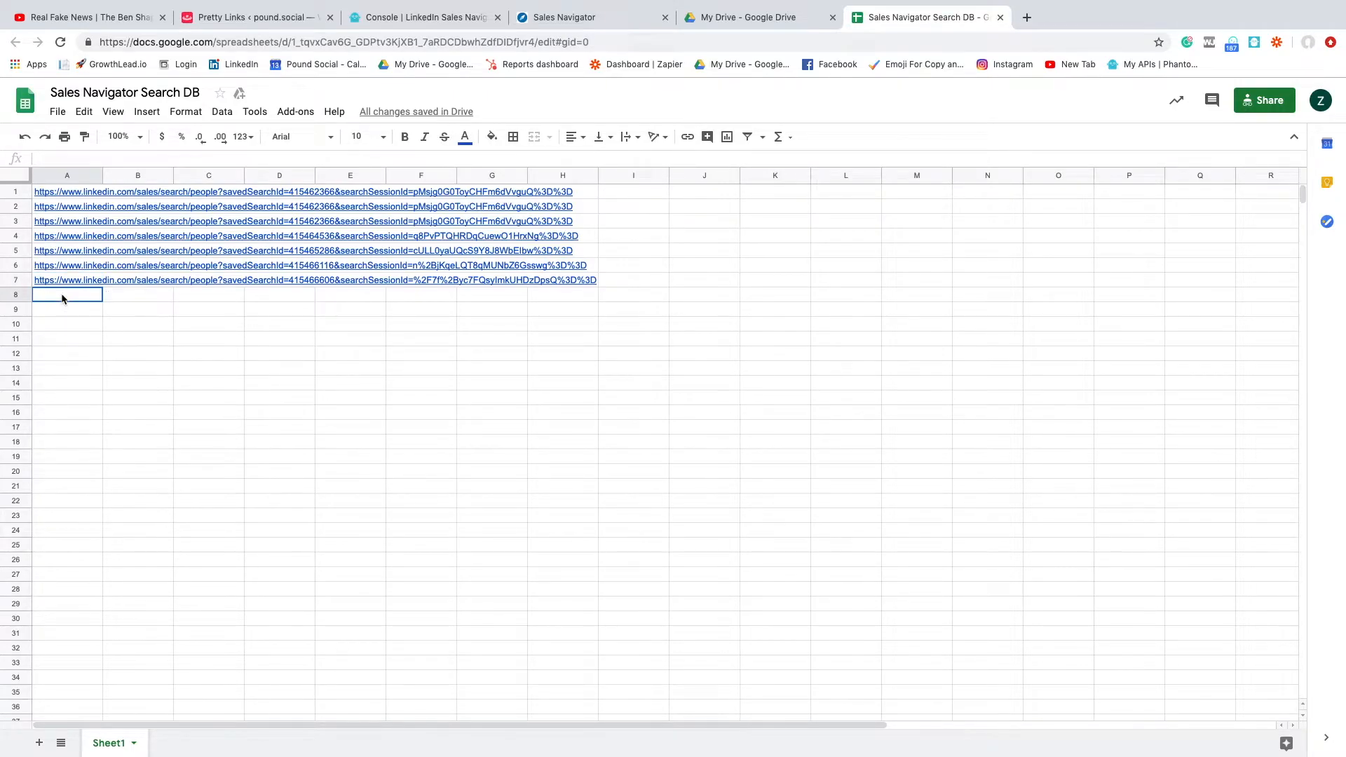
{"action": "key", "text": "ctrl+v"}
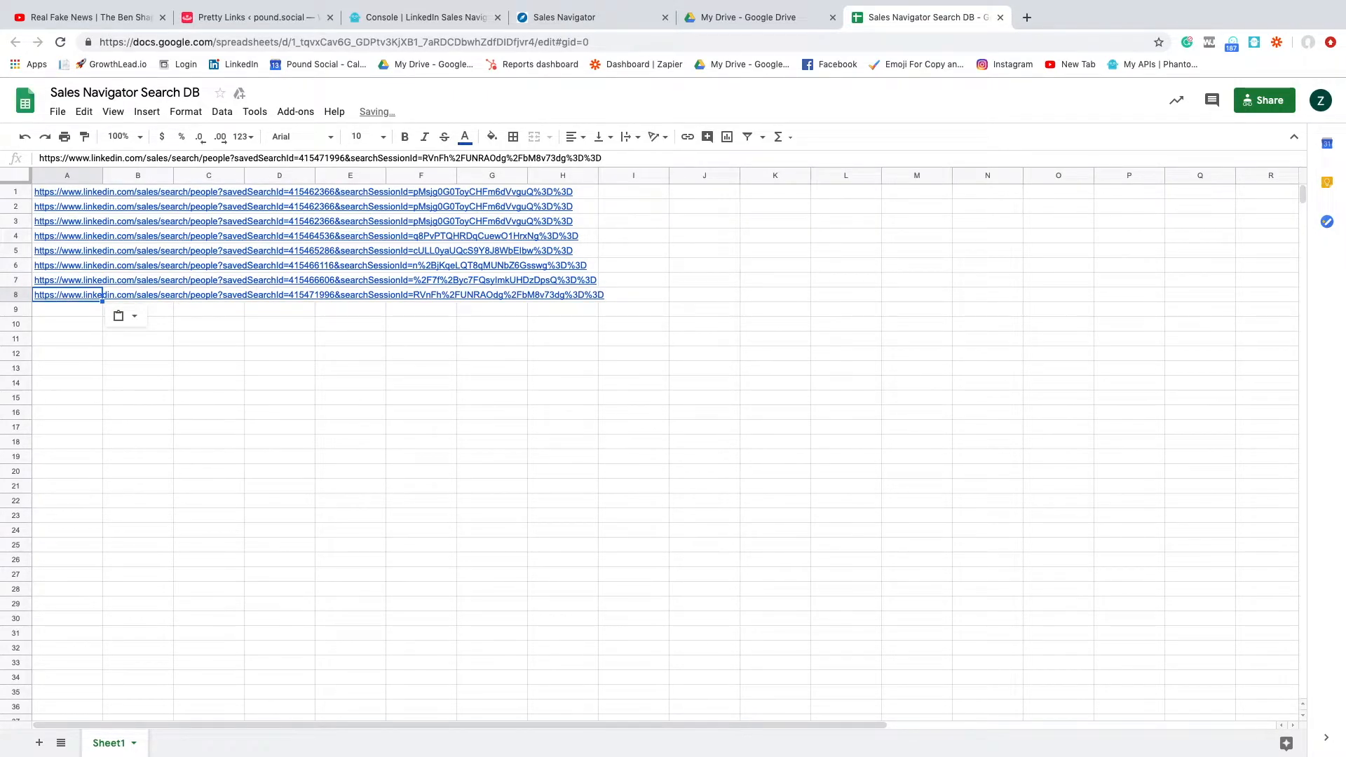
{"action": "left_click", "coordinate": [84, 311]}
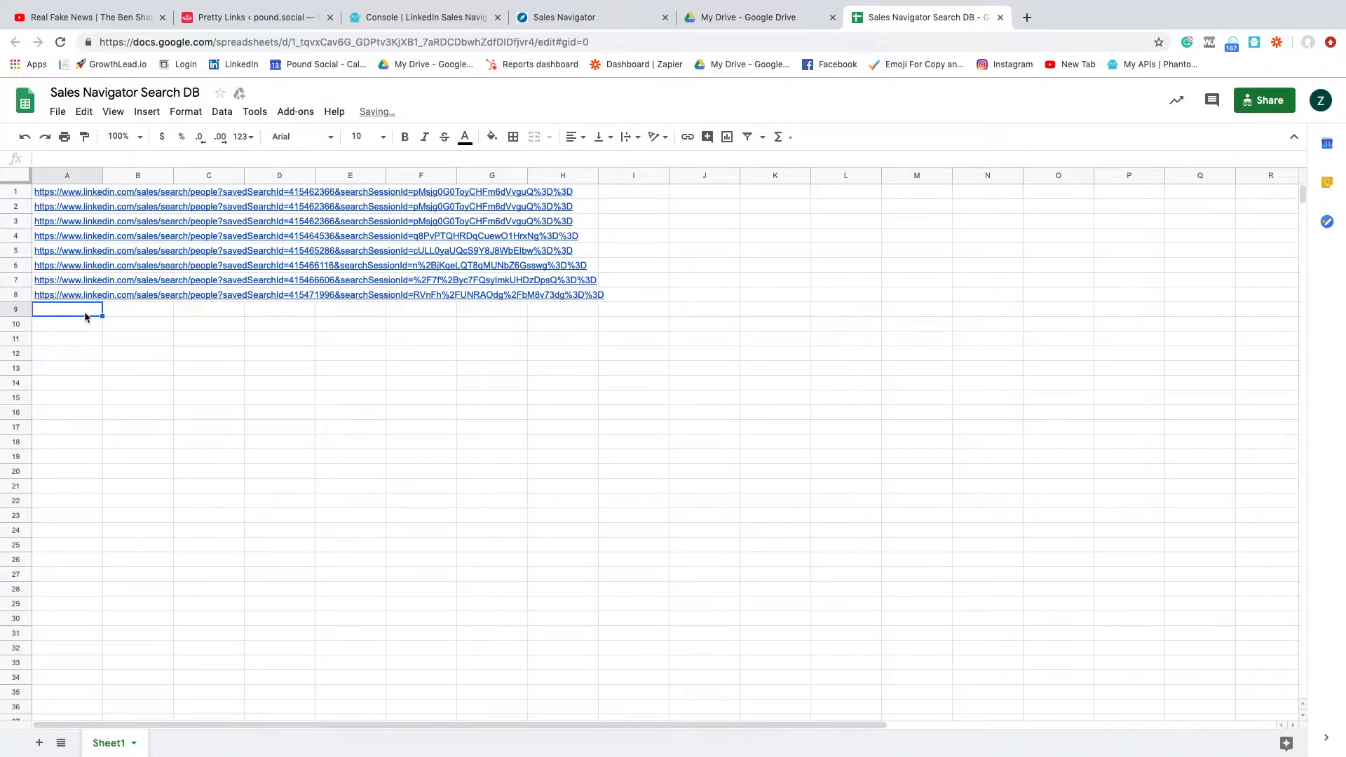
- In the Phantombuster export configuration, set the spreadsheet lines processed per launch to 8 and name the resulting CSV file LinkedIn SMM 3
{"action": "left_click", "coordinate": [580, 14]}
{"action": "left_click", "coordinate": [463, 18]}
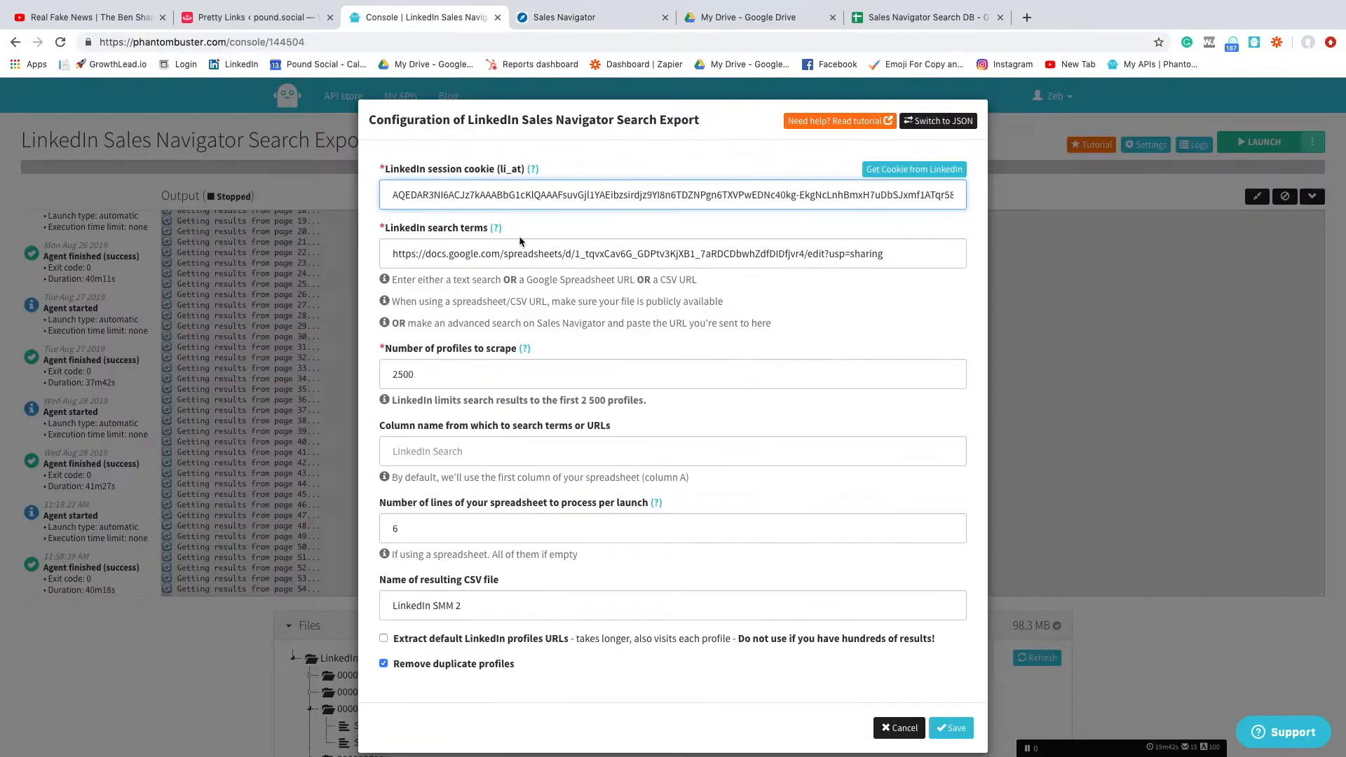
{"action": "left_click", "coordinate": [411, 532]}
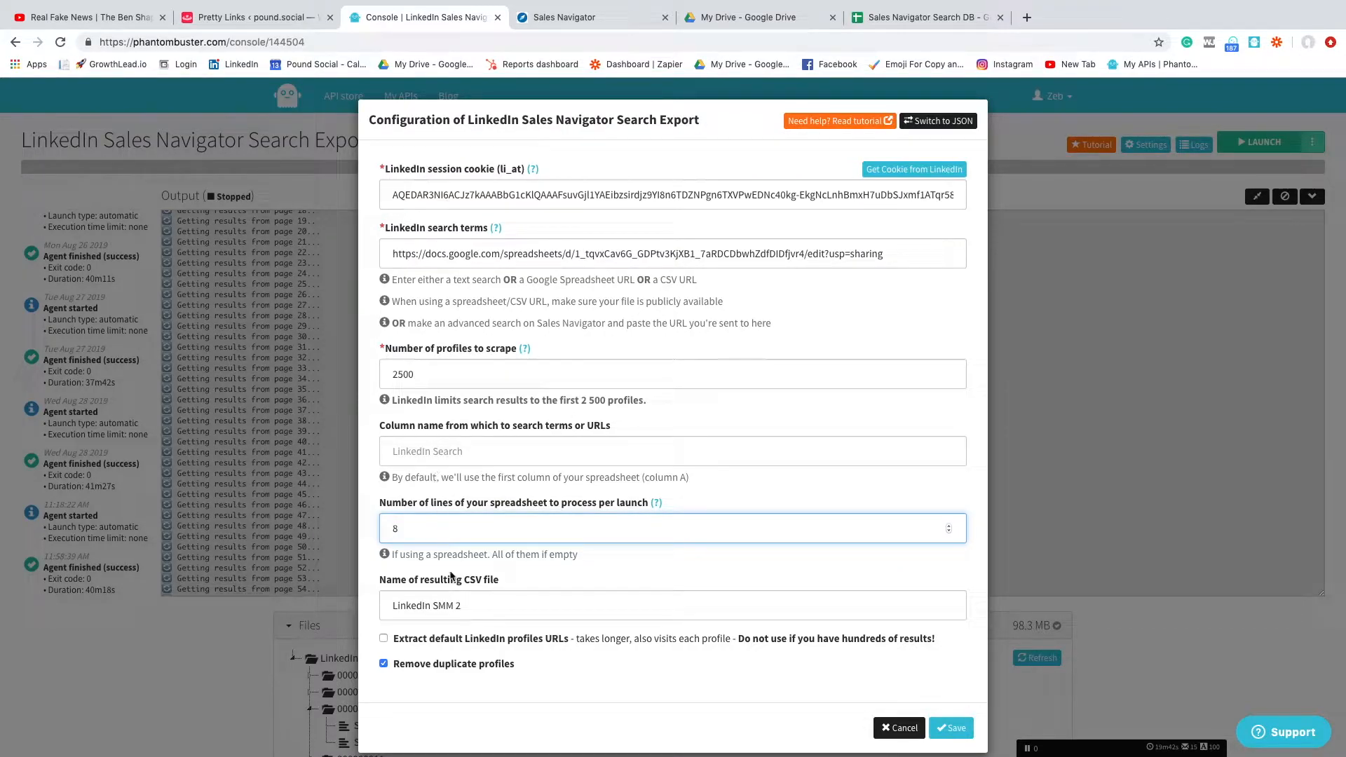
{"action": "left_click", "coordinate": [466, 609]}
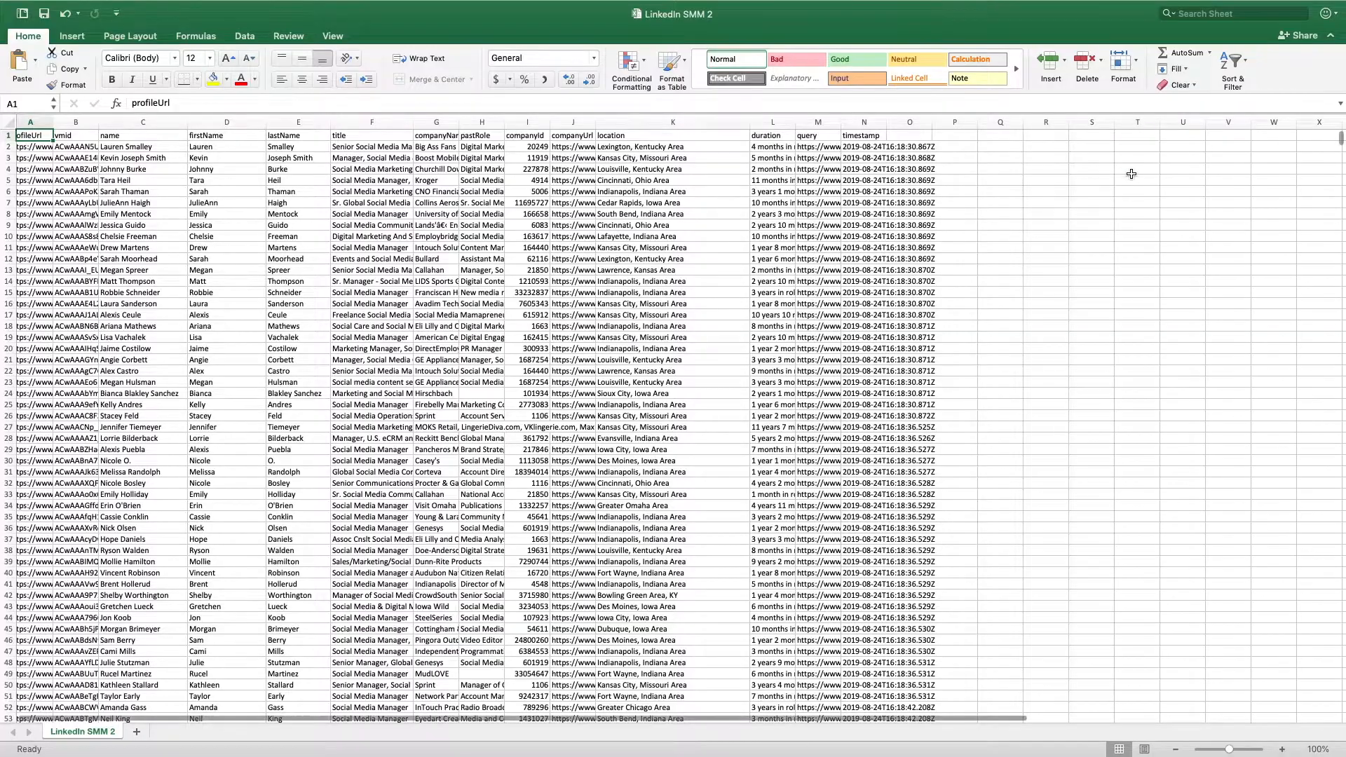
- Look through the exported leads in LinkedIn SMM 2 down to the last row, close that file, and view the Total SMM workbook
{"action": "scroll", "coordinate": [1291, 140], "scroll_direction": "down", "scroll_amount": 5}
{"action": "left_click_drag", "start_coordinate": [1340, 140], "coordinate": [1273, 743]}
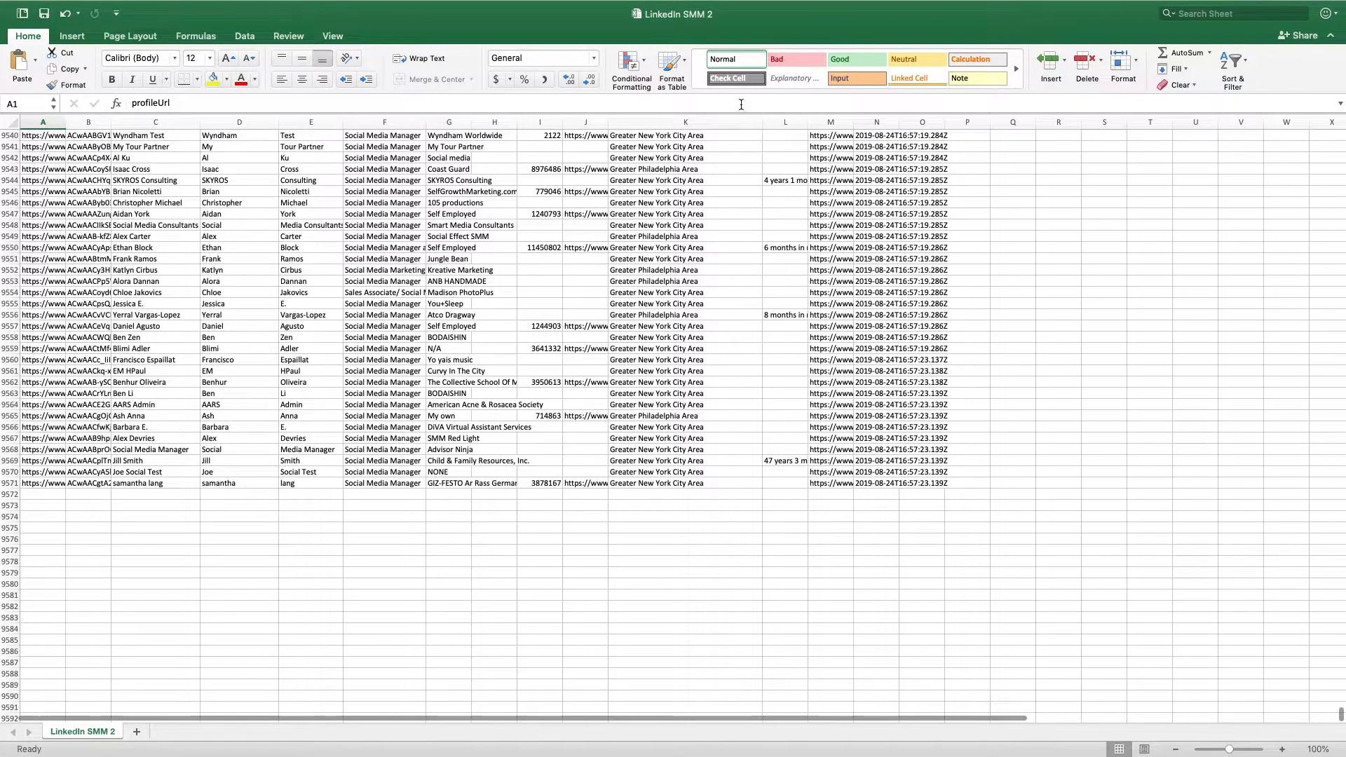
{"action": "mouse_move", "coordinate": [90, 4]}
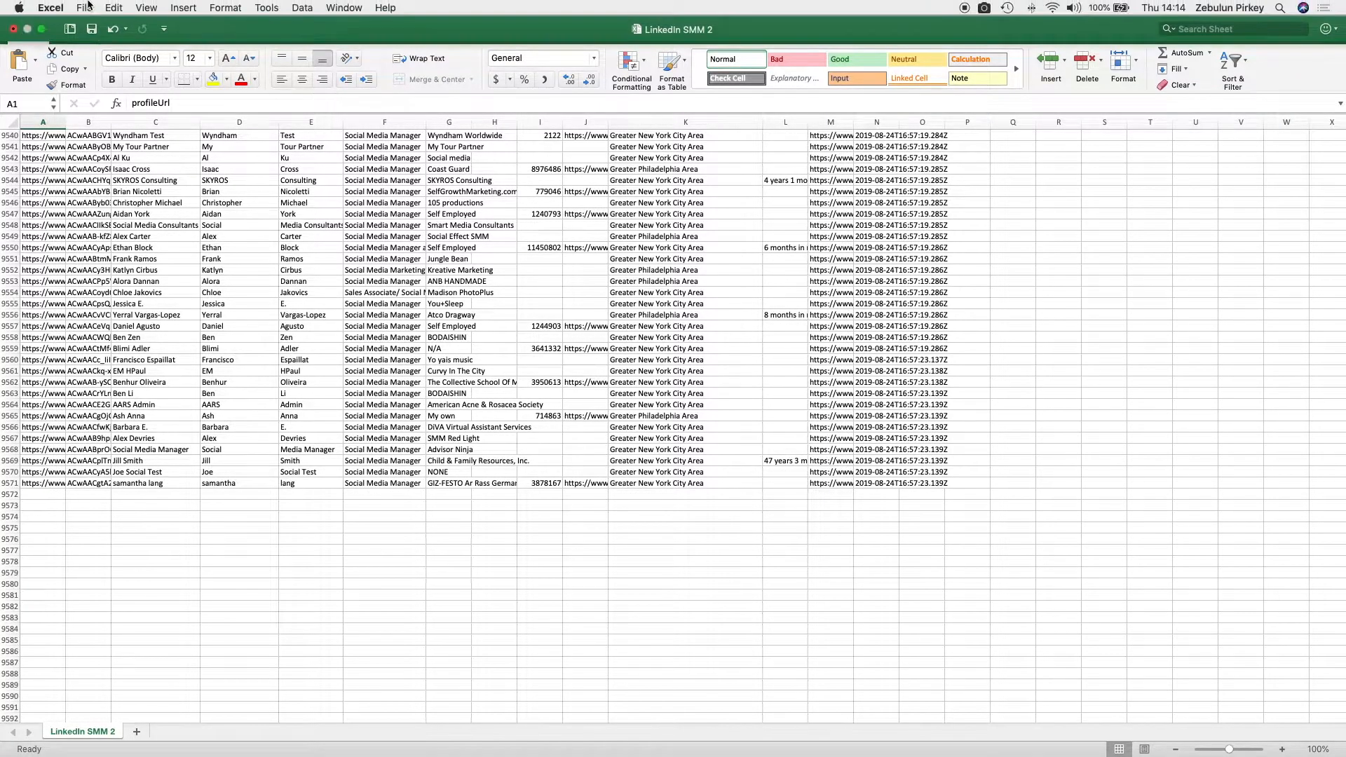
{"action": "left_click", "coordinate": [13, 29]}
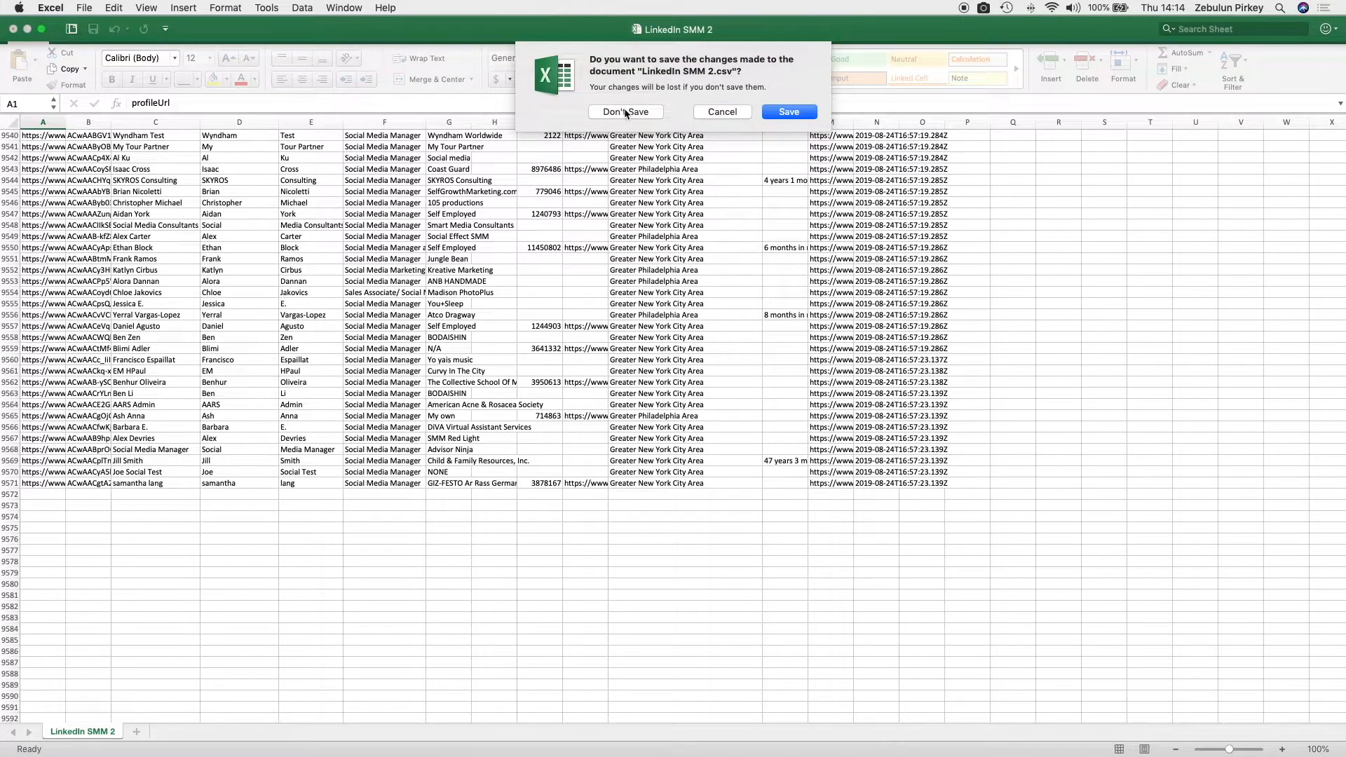
{"action": "left_click", "coordinate": [792, 100]}
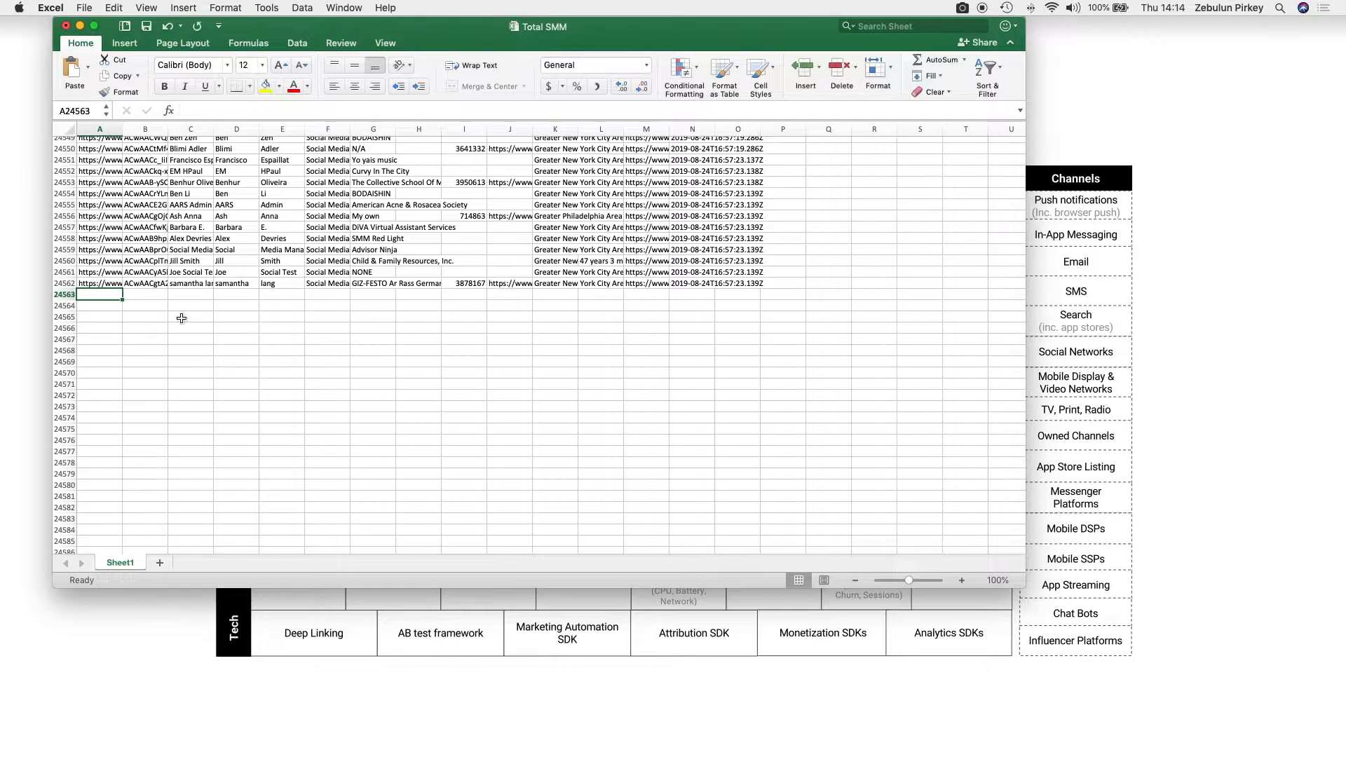
{"action": "key", "text": "ctrl+super+f"}
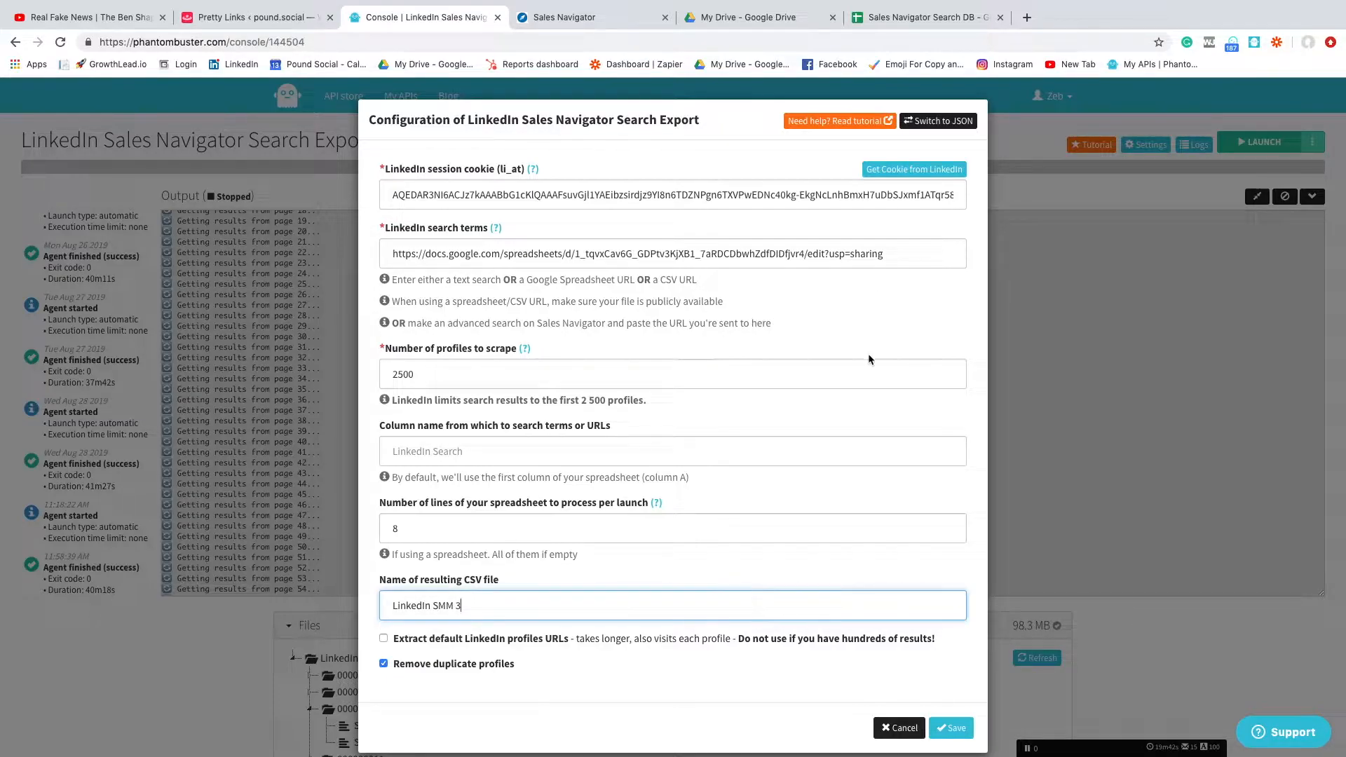
- Save the Search Export configuration in Phantombuster and look over the result files of previous launches
{"action": "left_click", "coordinate": [952, 732]}
{"action": "scroll", "coordinate": [658, 419], "scroll_direction": "down", "scroll_amount": 18}
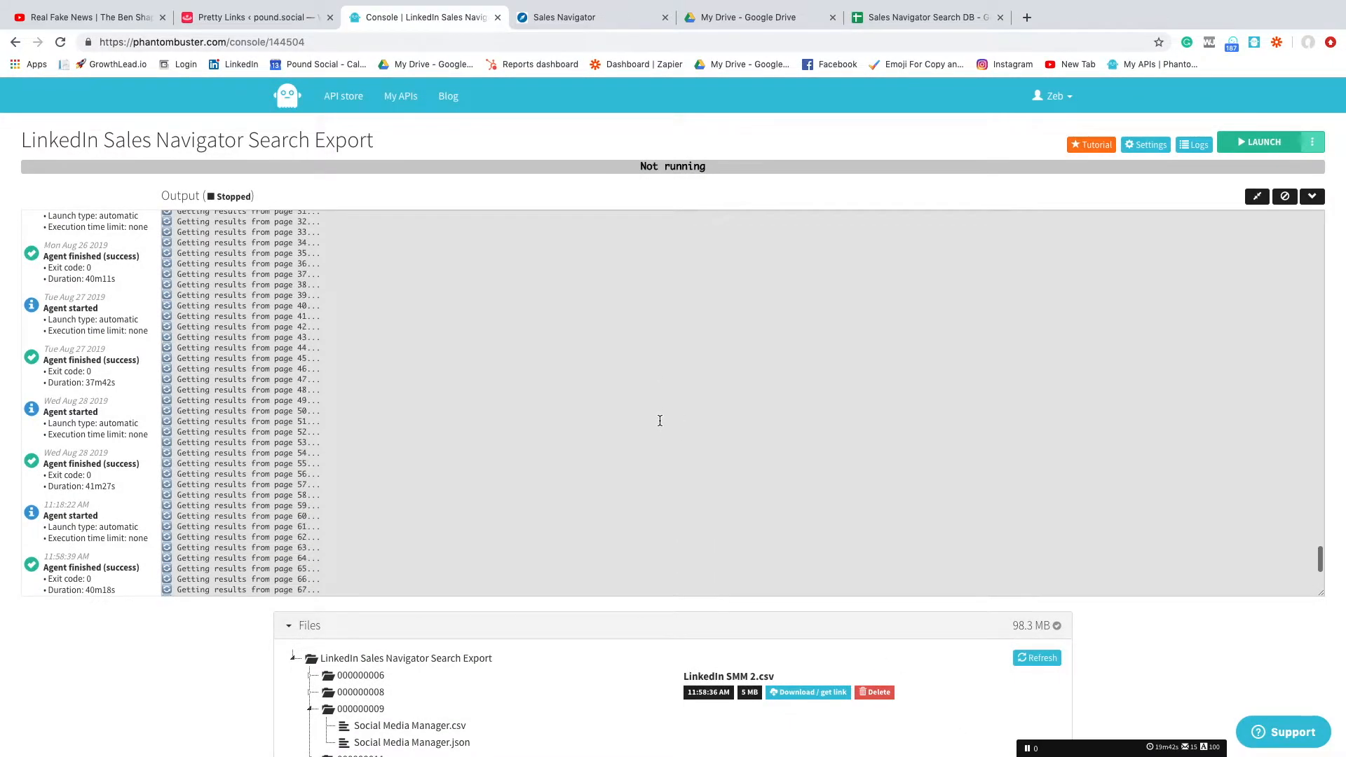
{"action": "scroll", "coordinate": [1286, 376], "scroll_direction": "up", "scroll_amount": 2}
{"action": "scroll", "coordinate": [1094, 446], "scroll_direction": "up", "scroll_amount": 10}
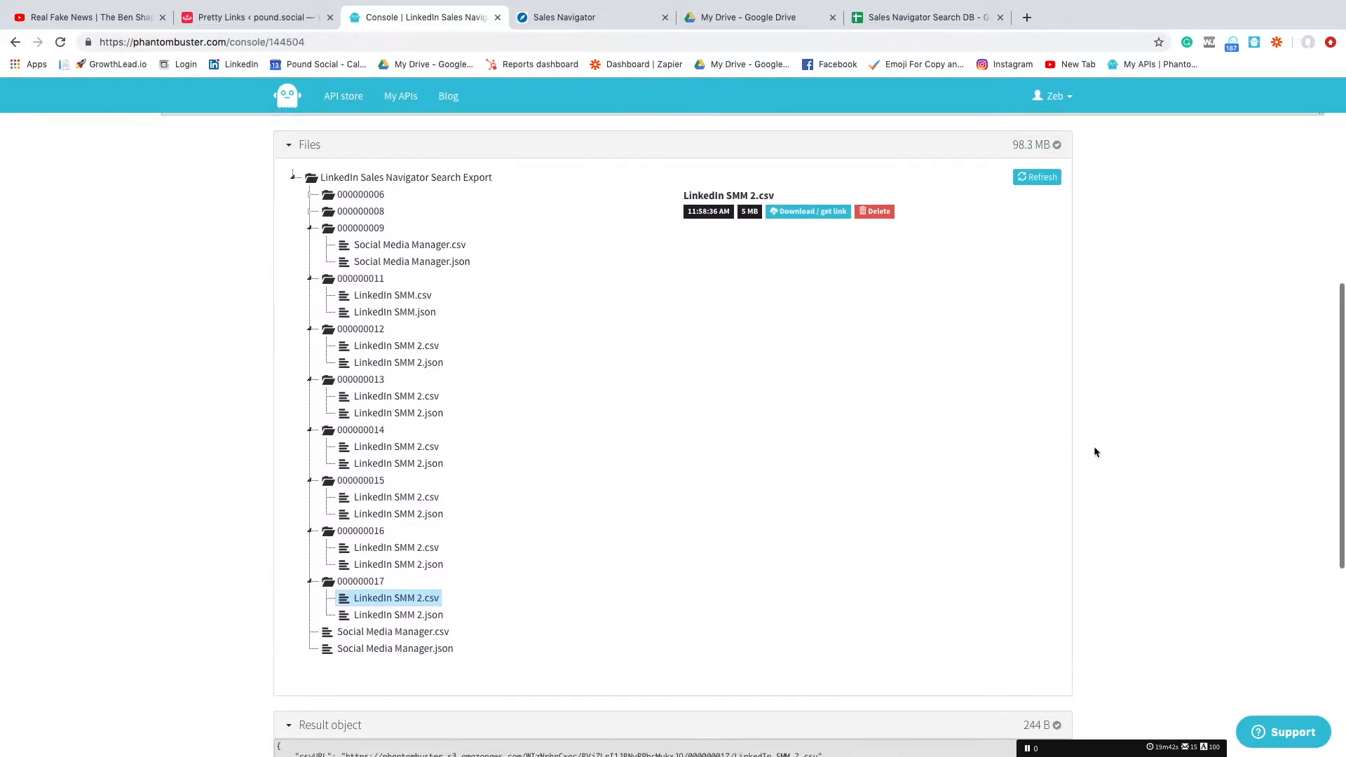
- Reopen the export configuration, check the link sharing settings of the Sales Navigator Search DB spreadsheet, and save the configuration
{"action": "left_click", "coordinate": [1312, 142]}
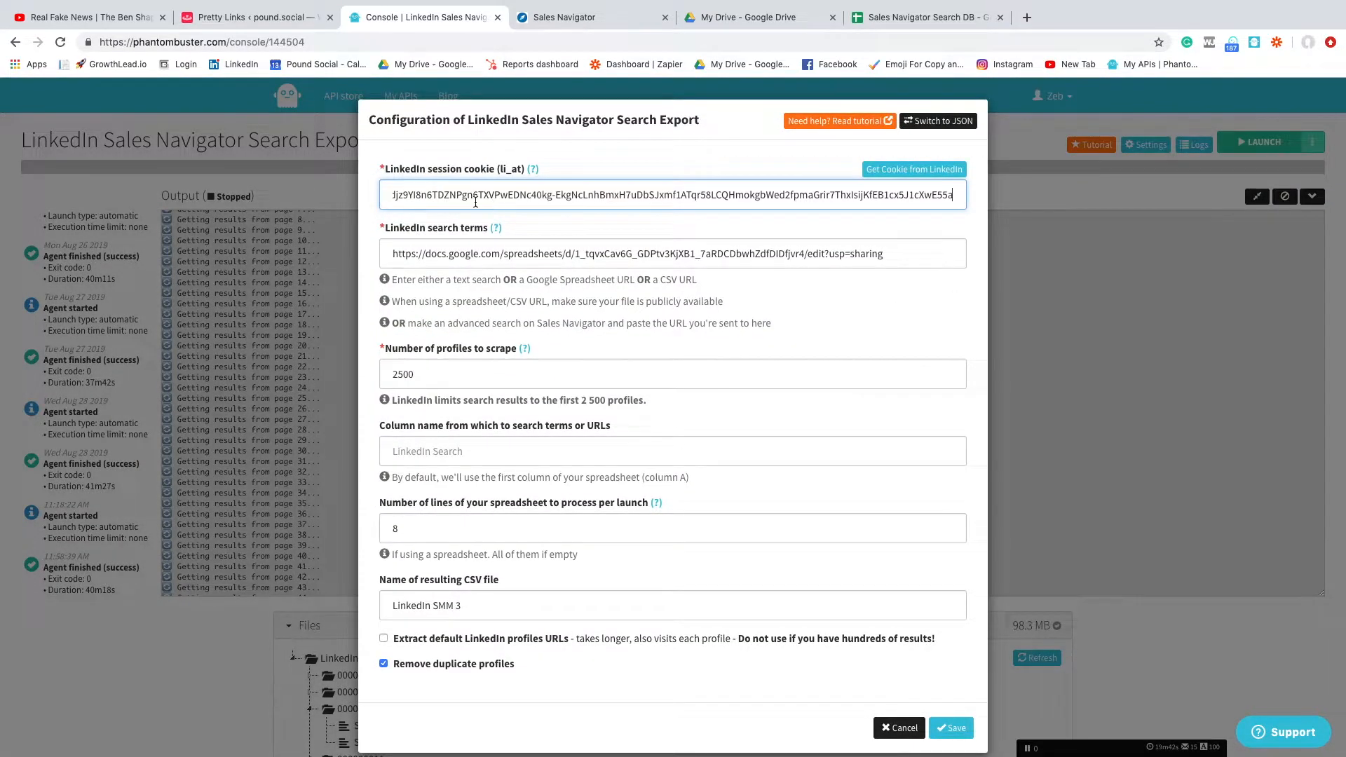
{"action": "left_click", "coordinate": [912, 17]}
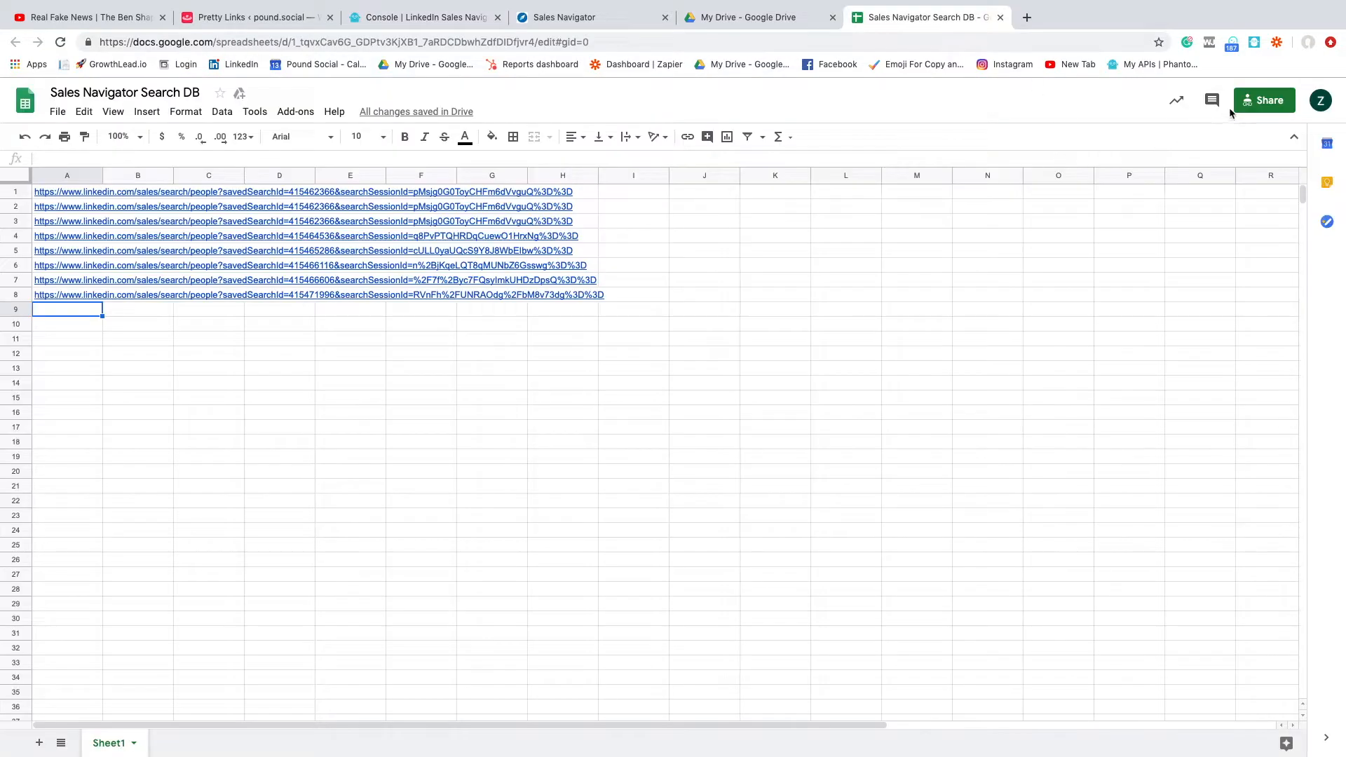
{"action": "left_click", "coordinate": [1264, 100]}
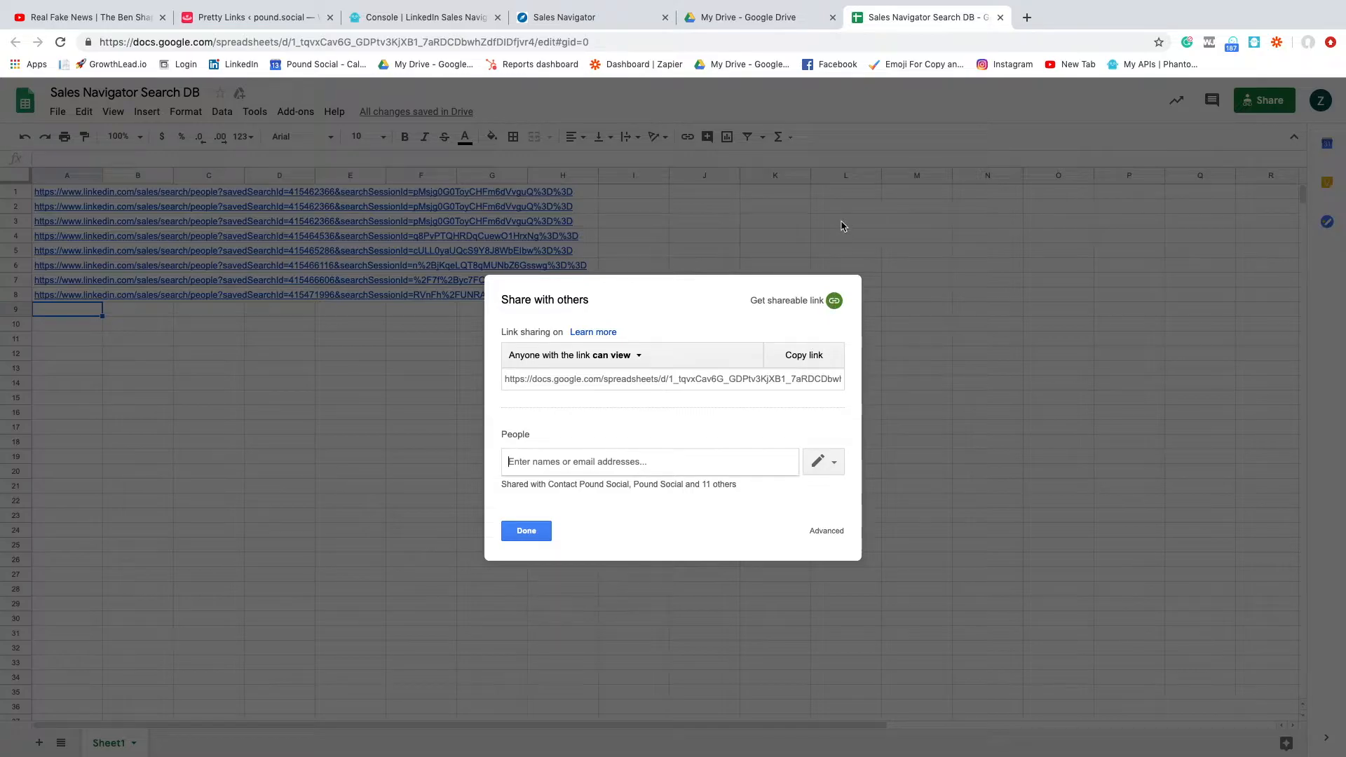
{"action": "left_click", "coordinate": [585, 25]}
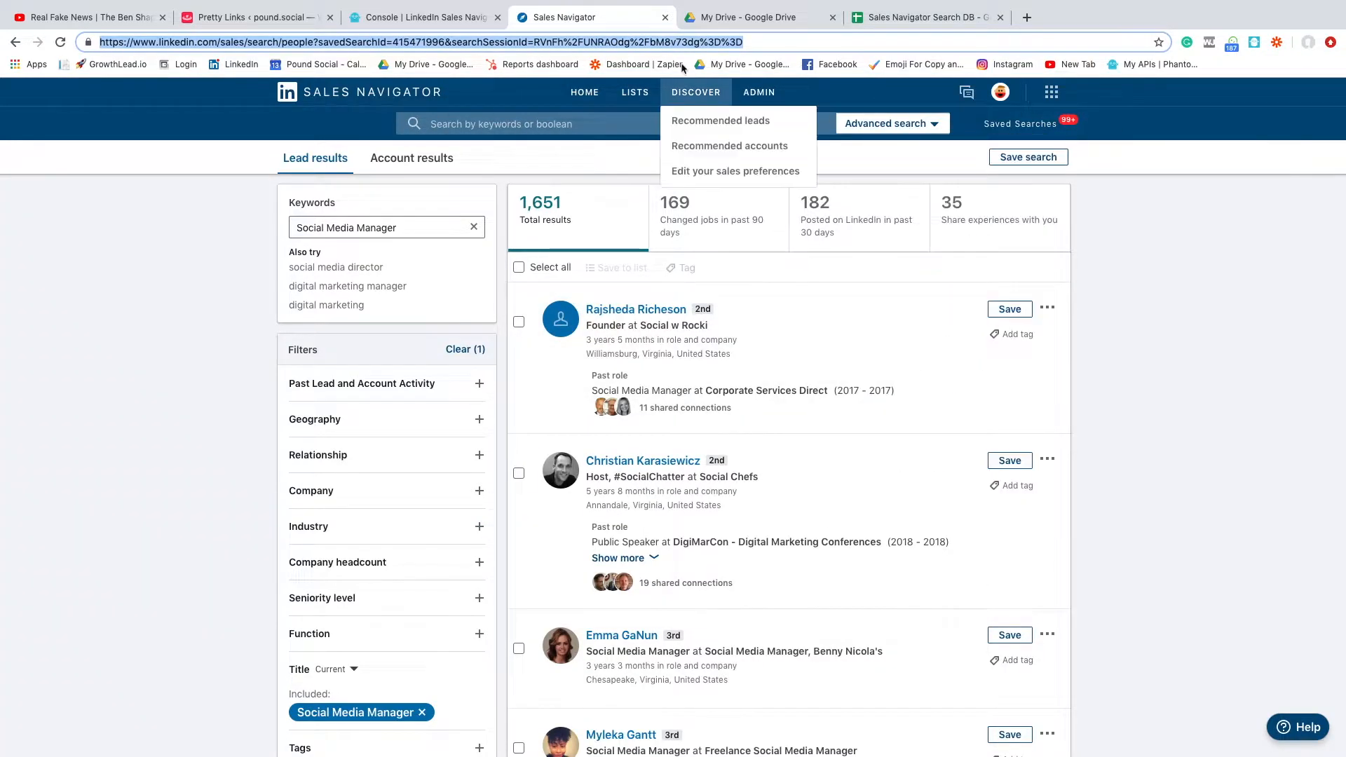
{"action": "left_click", "coordinate": [767, 17]}
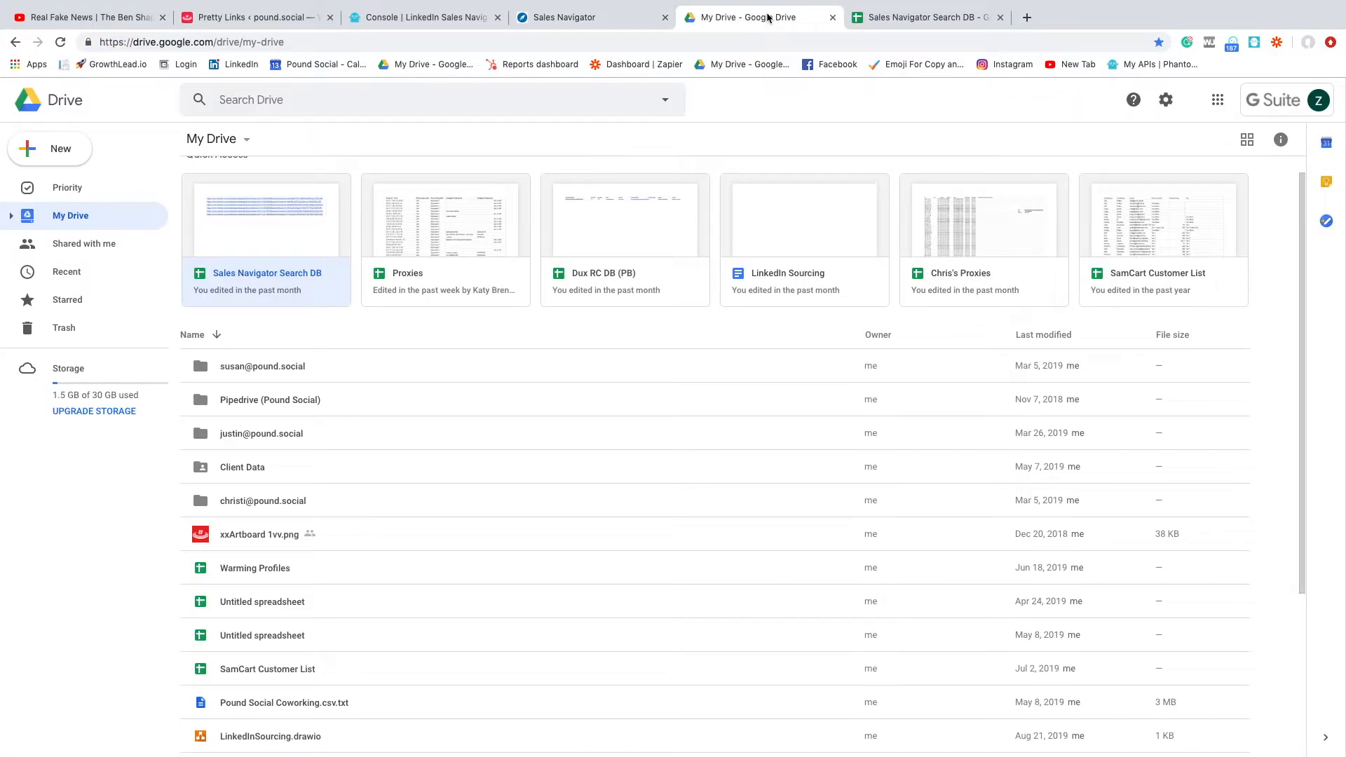
{"action": "left_click", "coordinate": [901, 17]}
{"action": "left_click", "coordinate": [440, 17]}
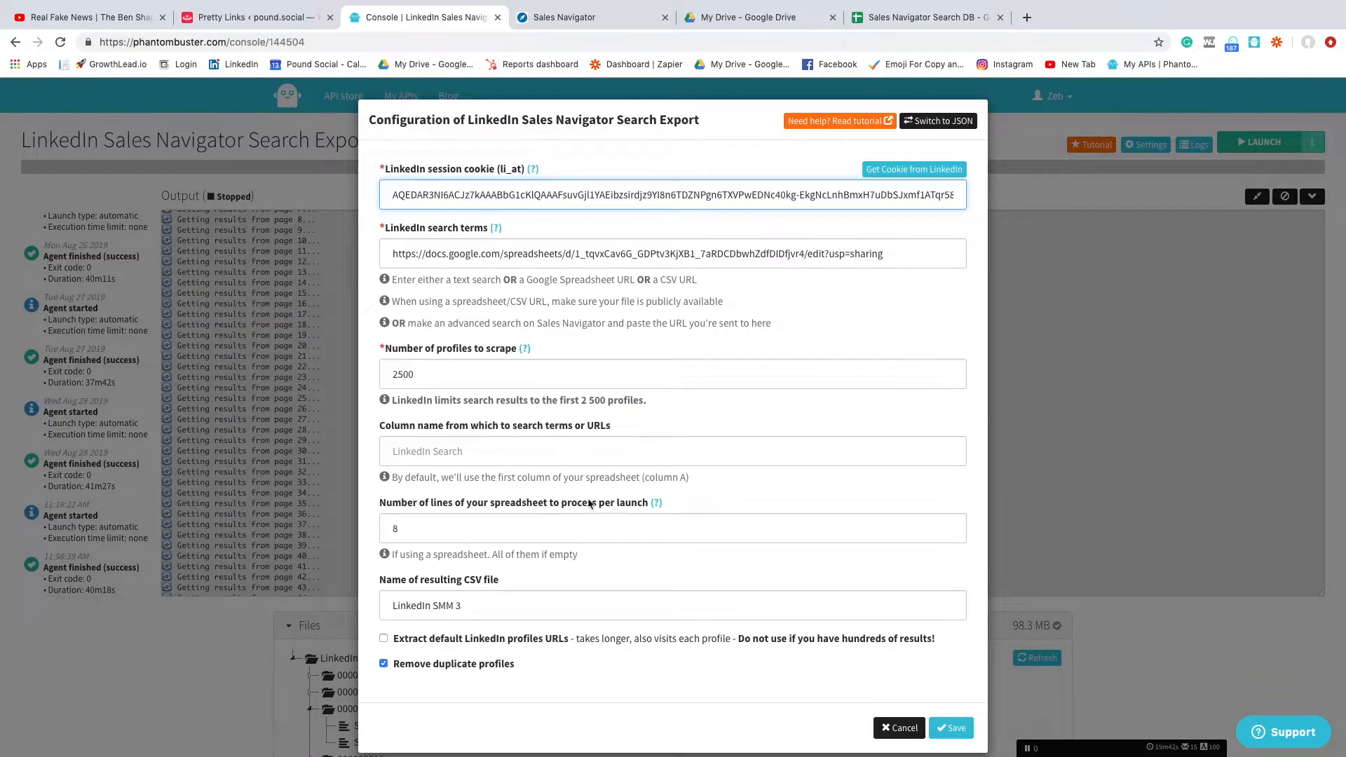
{"action": "left_click", "coordinate": [952, 728]}
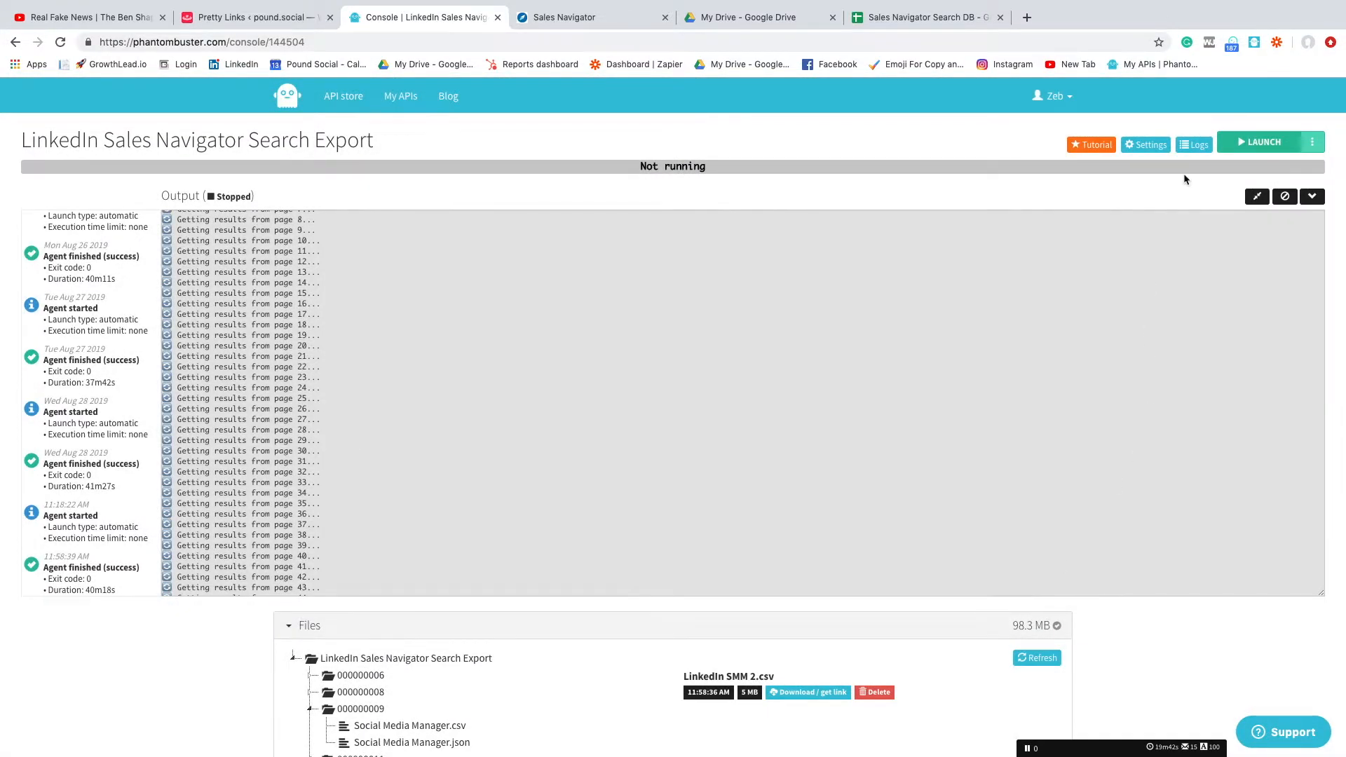
- Open the Search Export agent's settings and review its launch schedule, email notifications, execution limits and file storage options
{"action": "left_click", "coordinate": [1152, 146]}
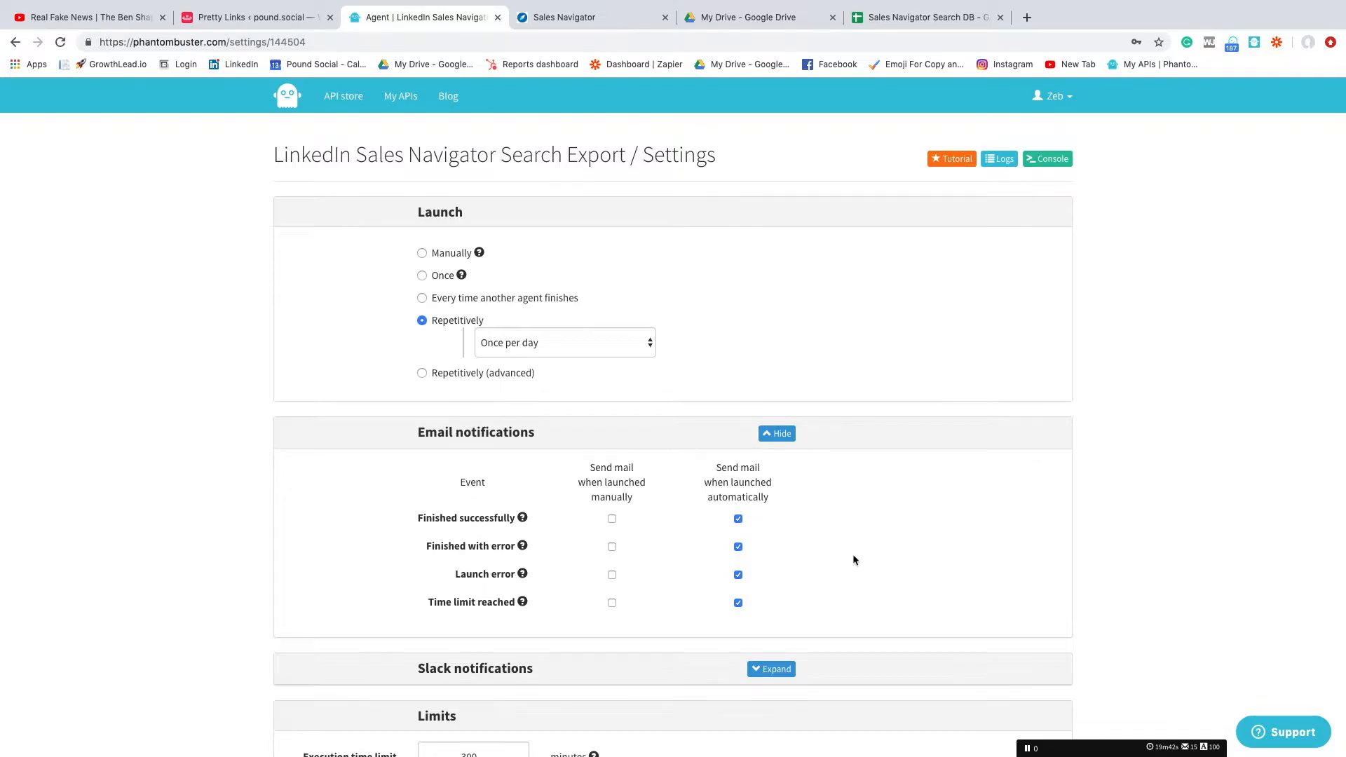
{"action": "scroll", "coordinate": [610, 345], "scroll_direction": "down", "scroll_amount": 5}
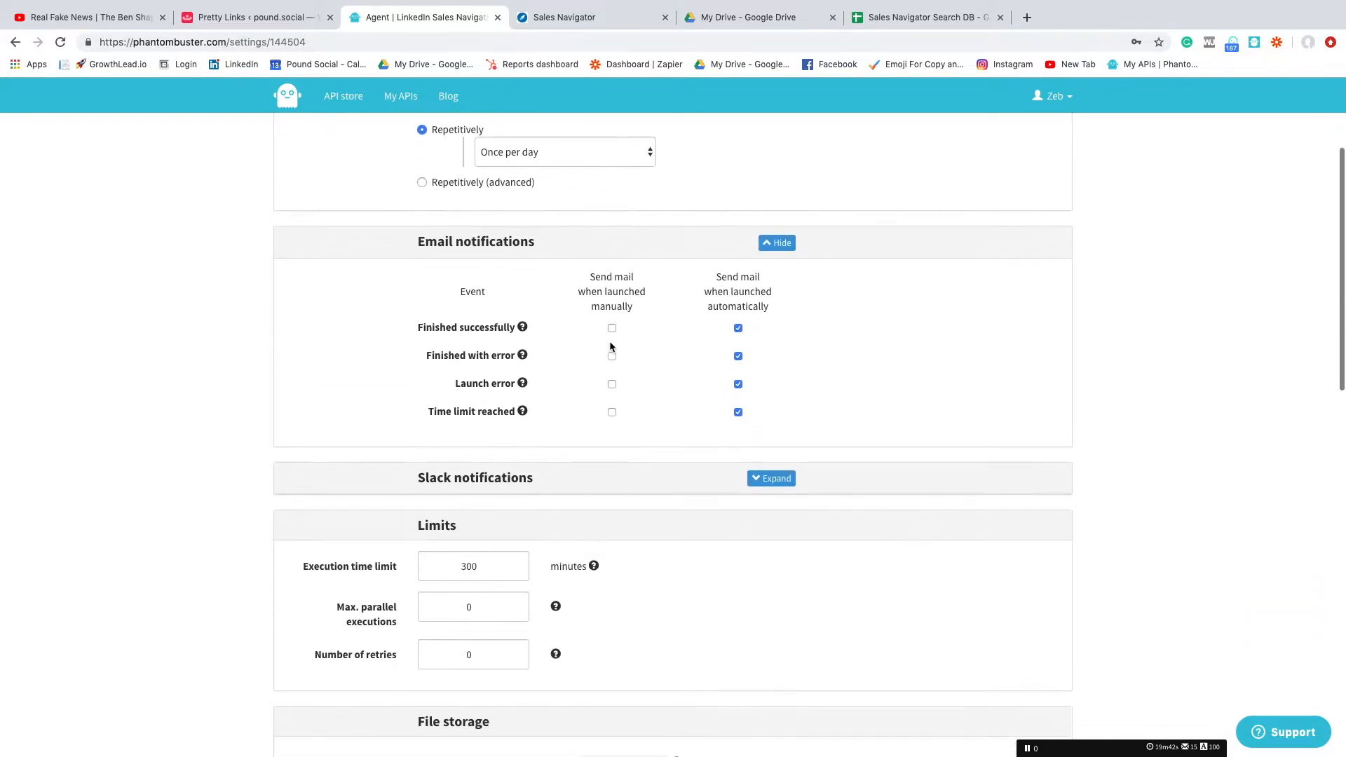
{"action": "scroll", "coordinate": [491, 428], "scroll_direction": "down", "scroll_amount": 2}
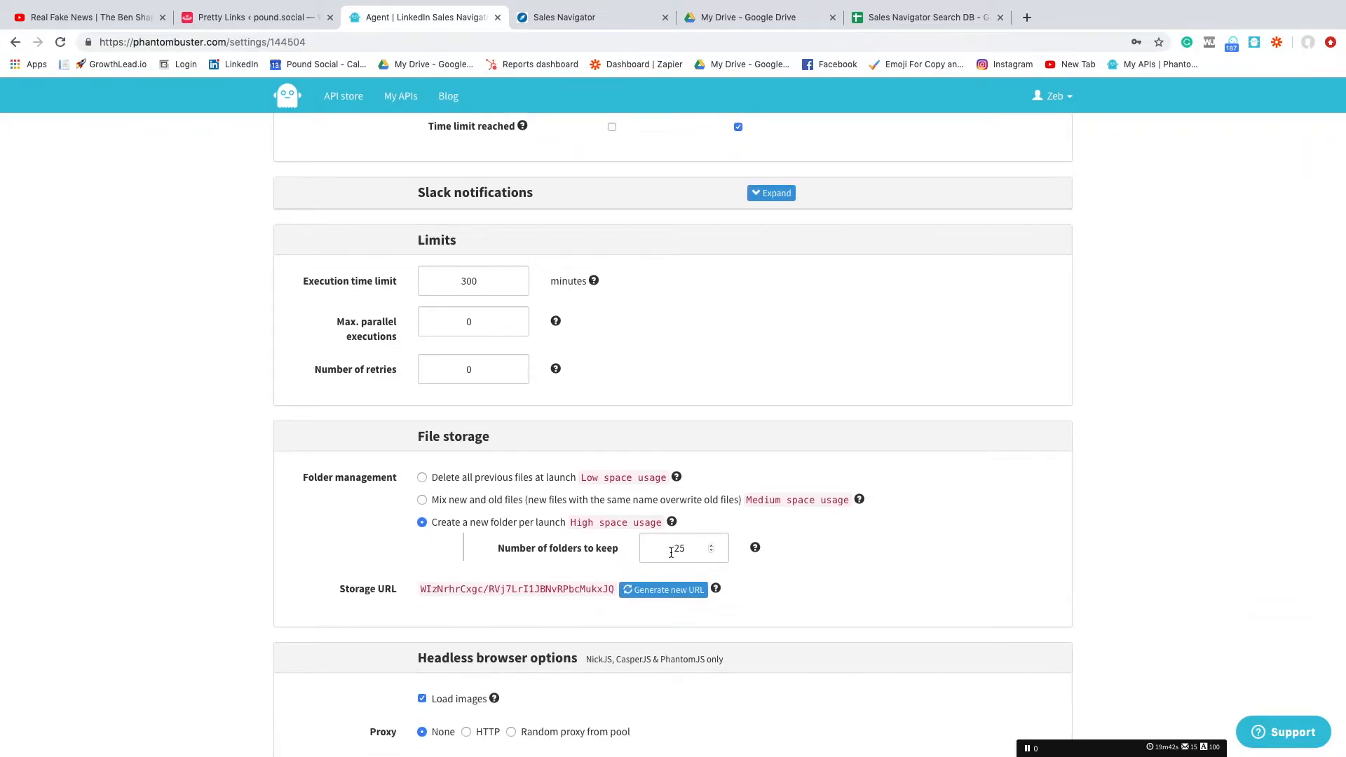
- Leave the agent settings for the list of own APIs and close the sharing dialog of the Sales Navigator Search DB spreadsheet
{"action": "scroll", "coordinate": [668, 554], "scroll_direction": "down", "scroll_amount": 1}
{"action": "scroll", "coordinate": [663, 560], "scroll_direction": "up", "scroll_amount": 8}
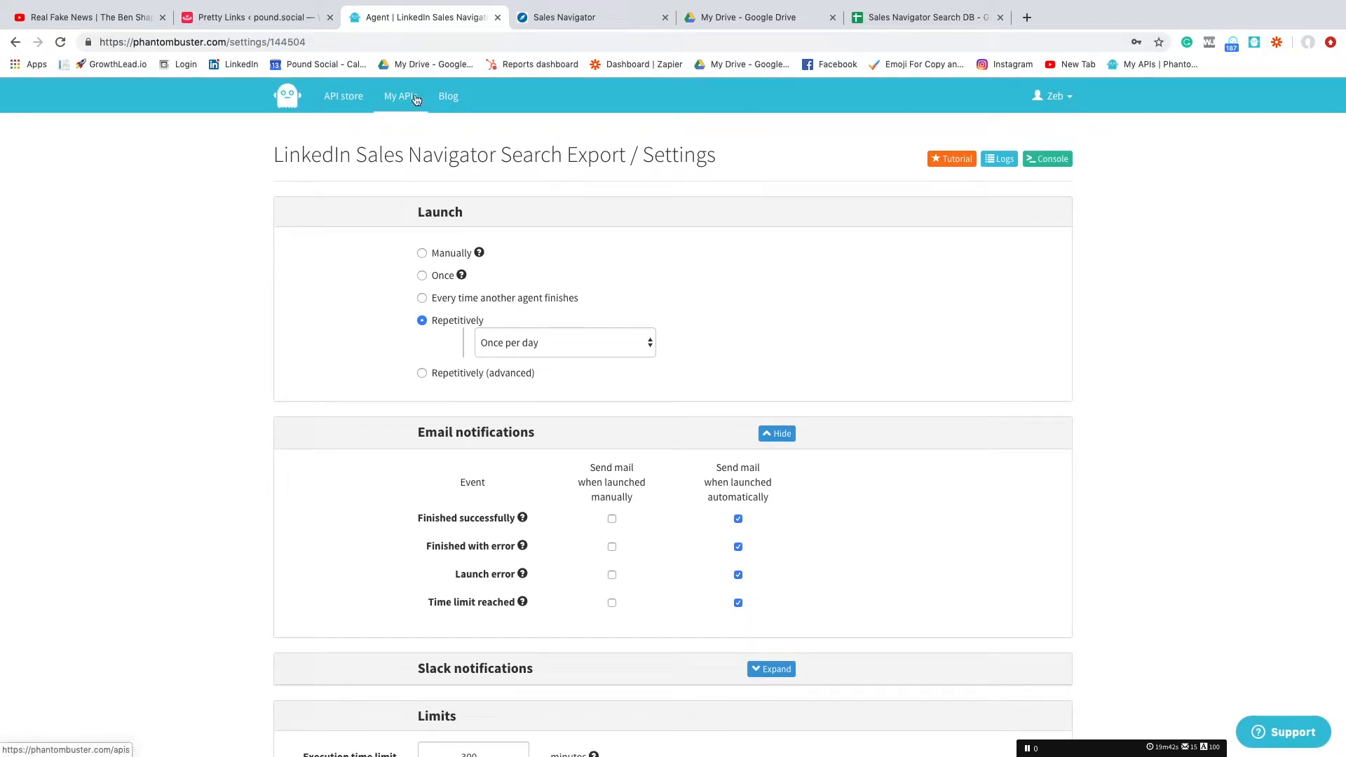
{"action": "left_click", "coordinate": [396, 103]}
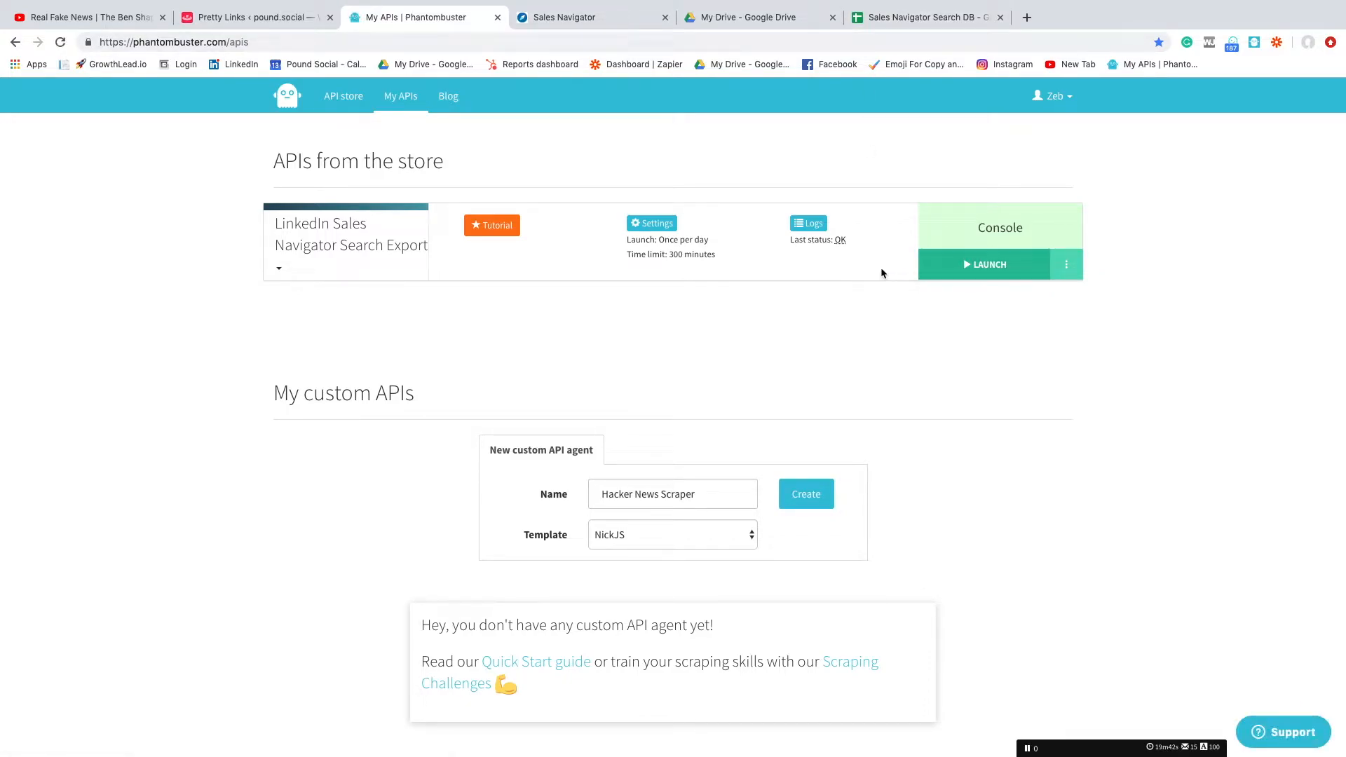
{"action": "left_click", "coordinate": [911, 17]}
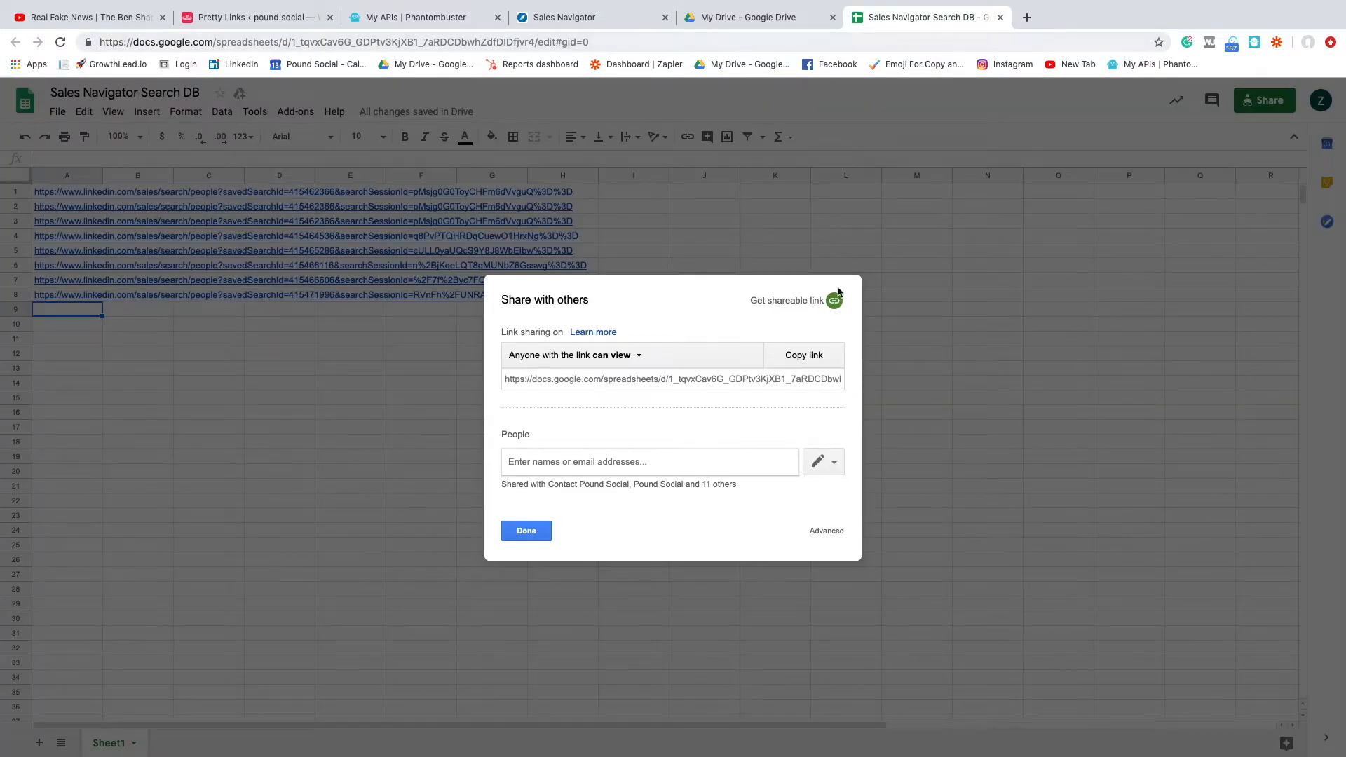
{"action": "left_click", "coordinate": [526, 532]}
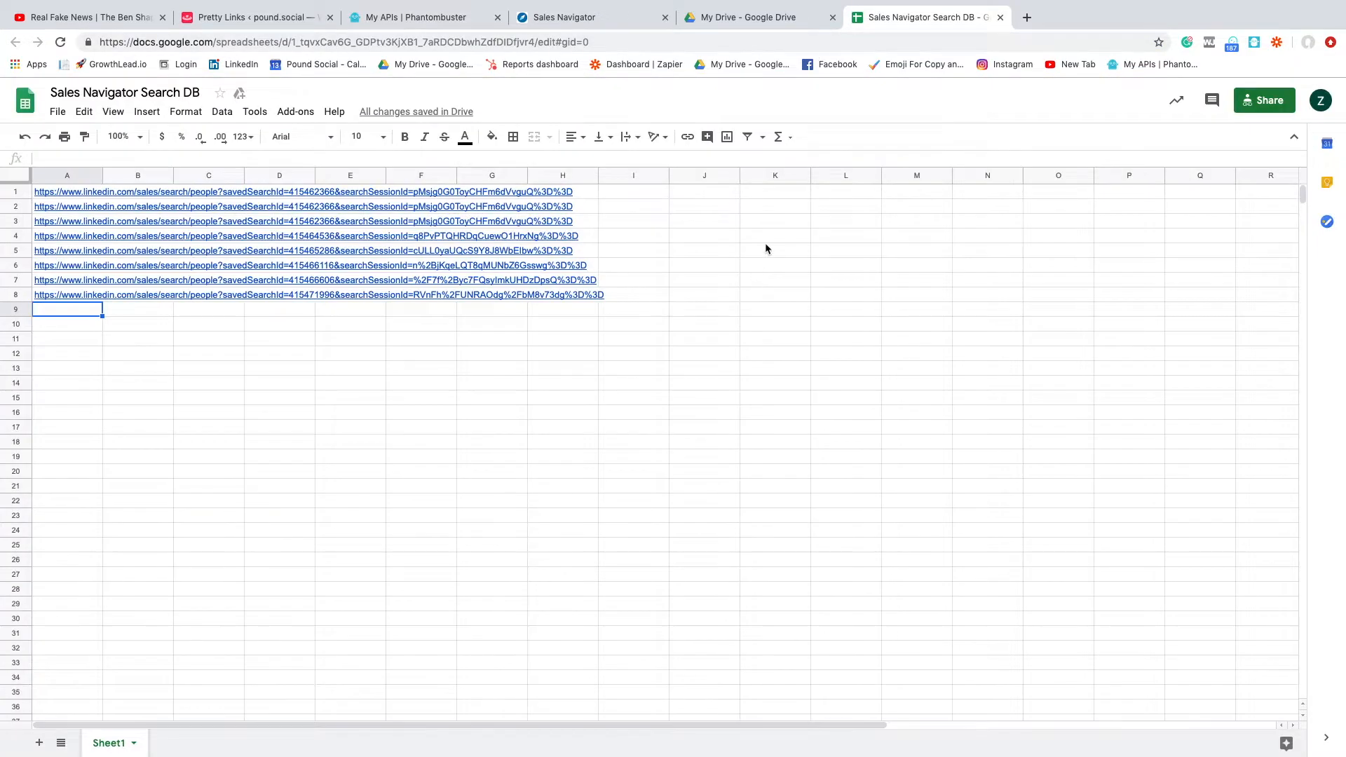
- Switch to the Total SMM workbook in Excel, return to its first rows, and widen the companyUrl column
{"action": "key", "text": "ctrl+Left"}
{"action": "scroll", "coordinate": [419, 307], "scroll_direction": "up", "scroll_amount": 20}
{"action": "scroll", "coordinate": [420, 306], "scroll_direction": "up", "scroll_amount": 20}
{"action": "scroll", "coordinate": [420, 306], "scroll_direction": "up", "scroll_amount": 20}
{"action": "scroll", "coordinate": [420, 306], "scroll_direction": "up", "scroll_amount": 20}
{"action": "scroll", "coordinate": [419, 312], "scroll_direction": "up", "scroll_amount": 15}
{"action": "scroll", "coordinate": [409, 340], "scroll_direction": "up", "scroll_amount": 20}
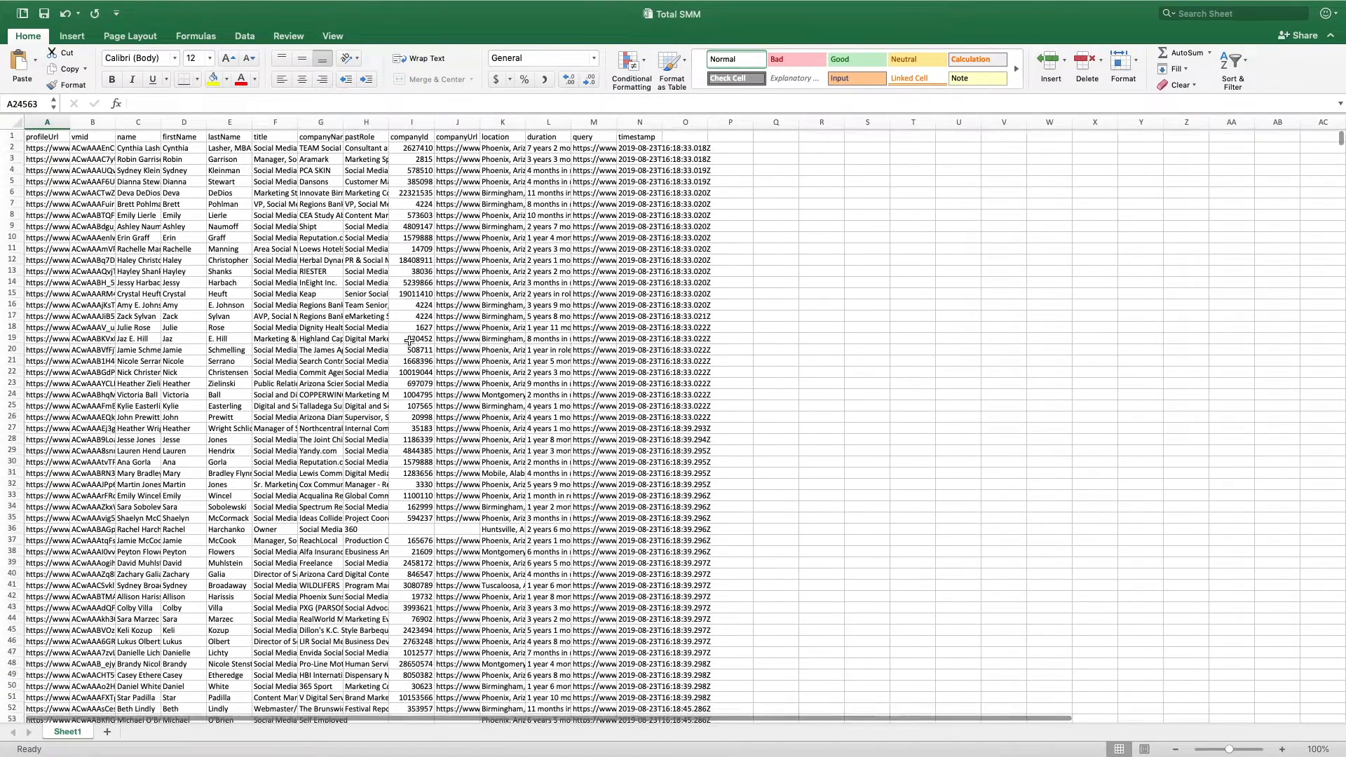
{"action": "scroll", "coordinate": [409, 340], "scroll_direction": "right", "scroll_amount": 1}
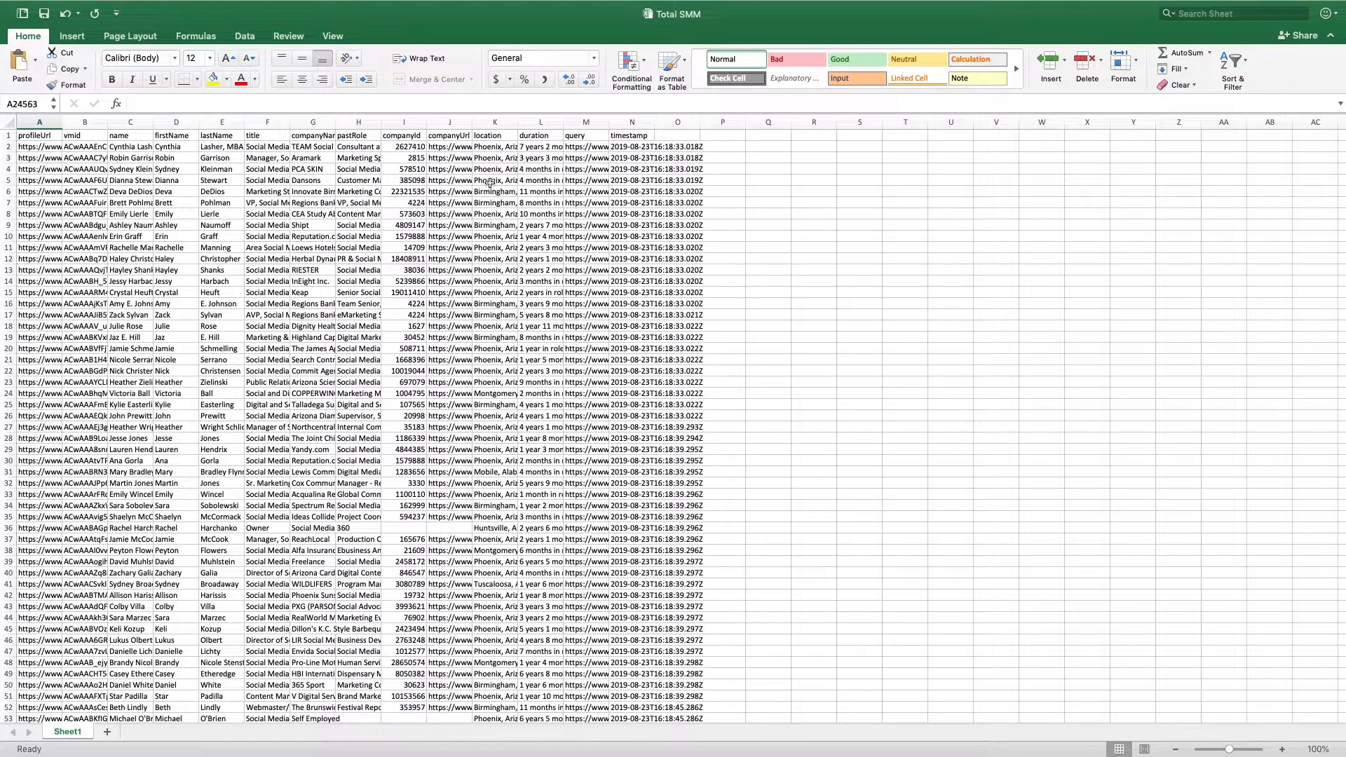
{"action": "left_click_drag", "start_coordinate": [472, 122], "coordinate": [544, 117]}
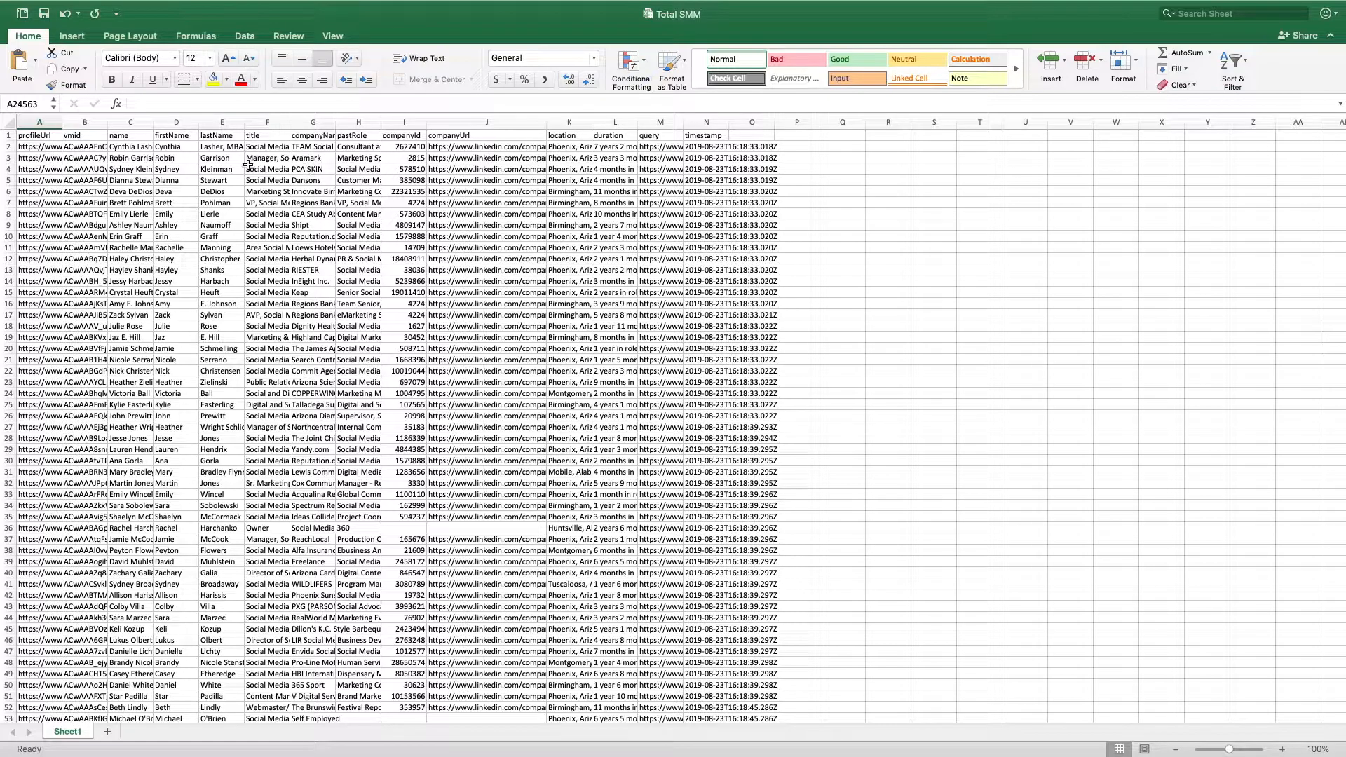
- Open Dux-Soup's Revisit Data tool in the browser and compare its file requirements with the columns of the Total SMM workbook
{"action": "key", "text": "ctrl+Right"}
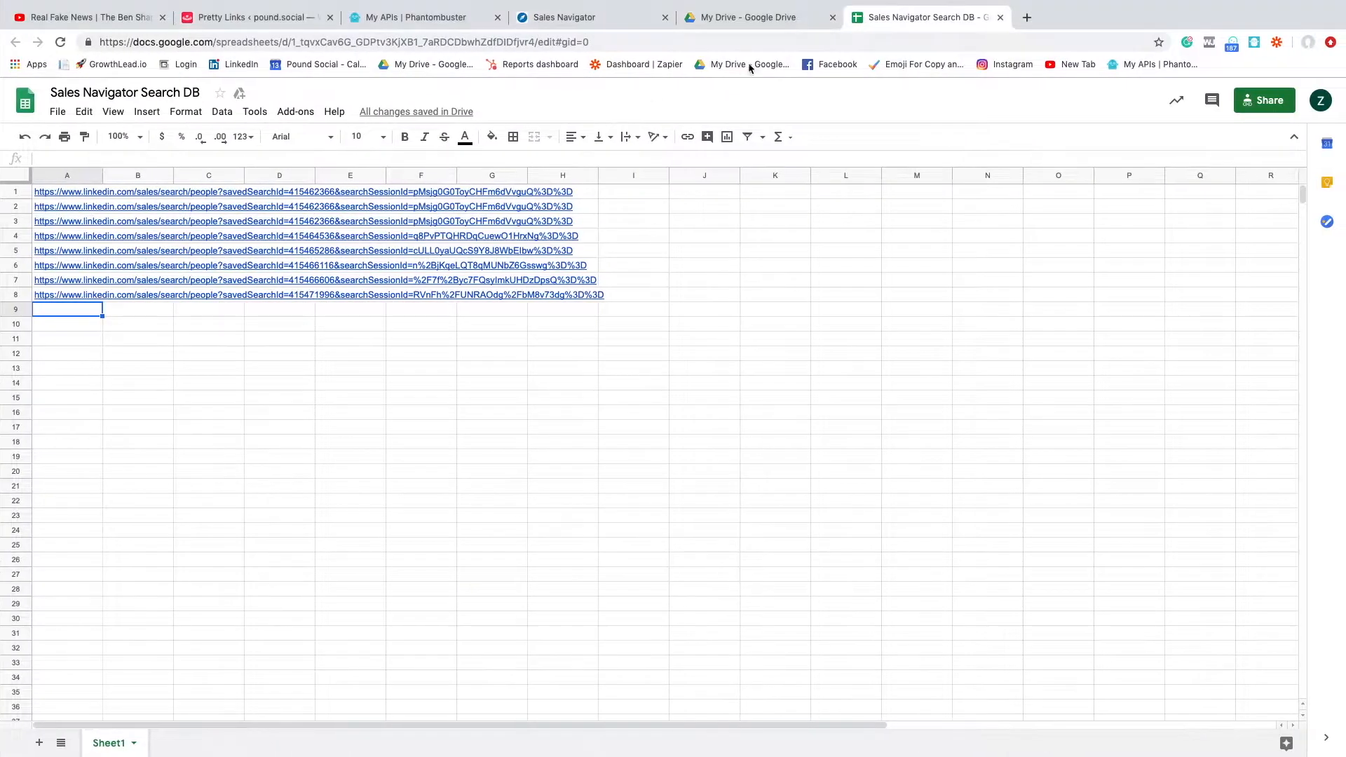
{"action": "left_click", "coordinate": [1232, 44]}
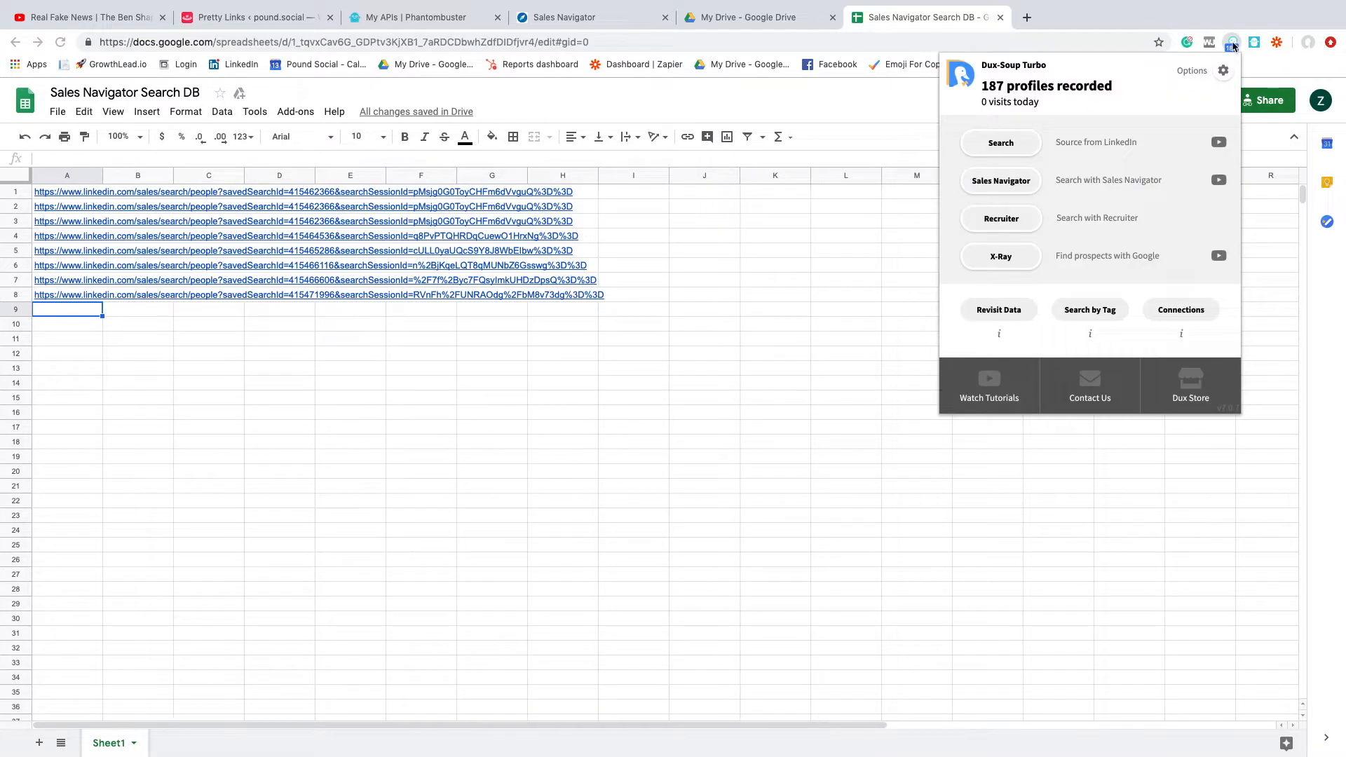
{"action": "left_click", "coordinate": [1001, 313]}
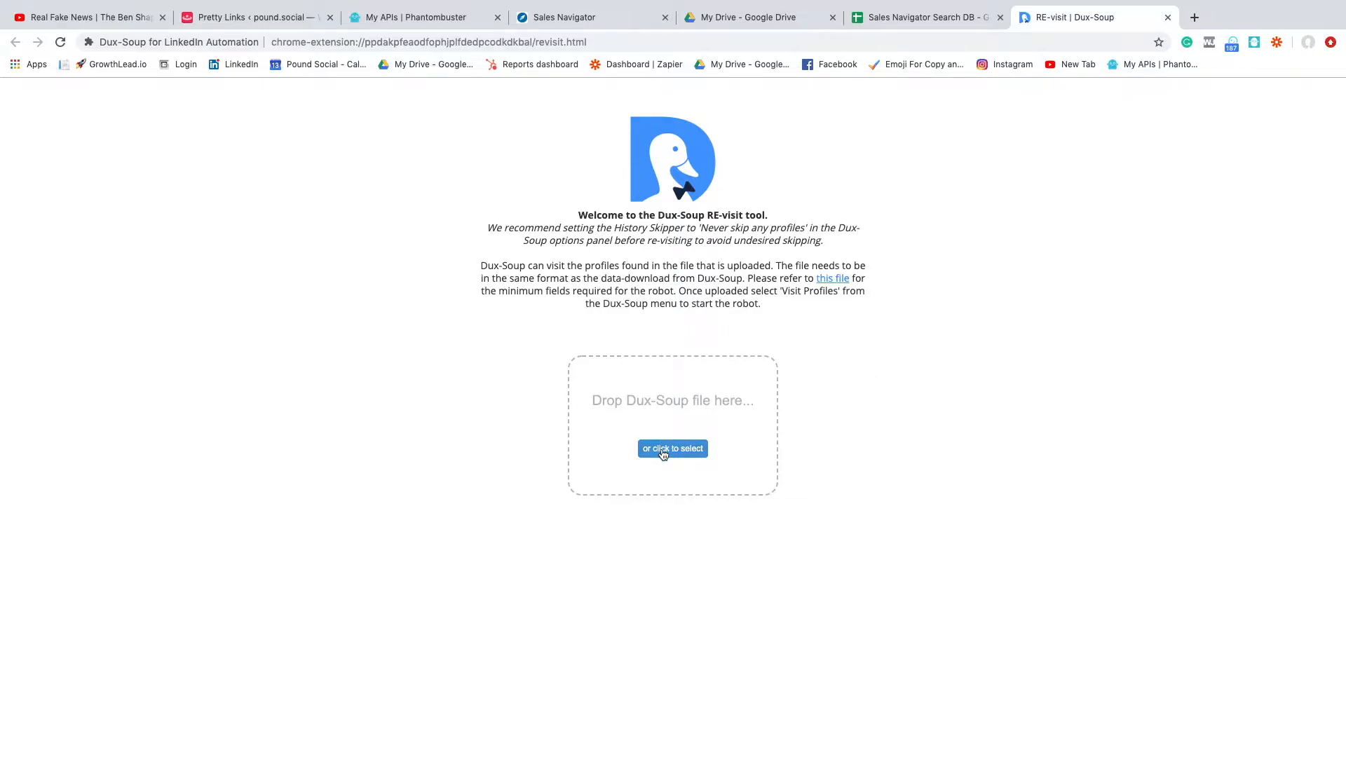
{"action": "key", "text": "ctrl+Left"}
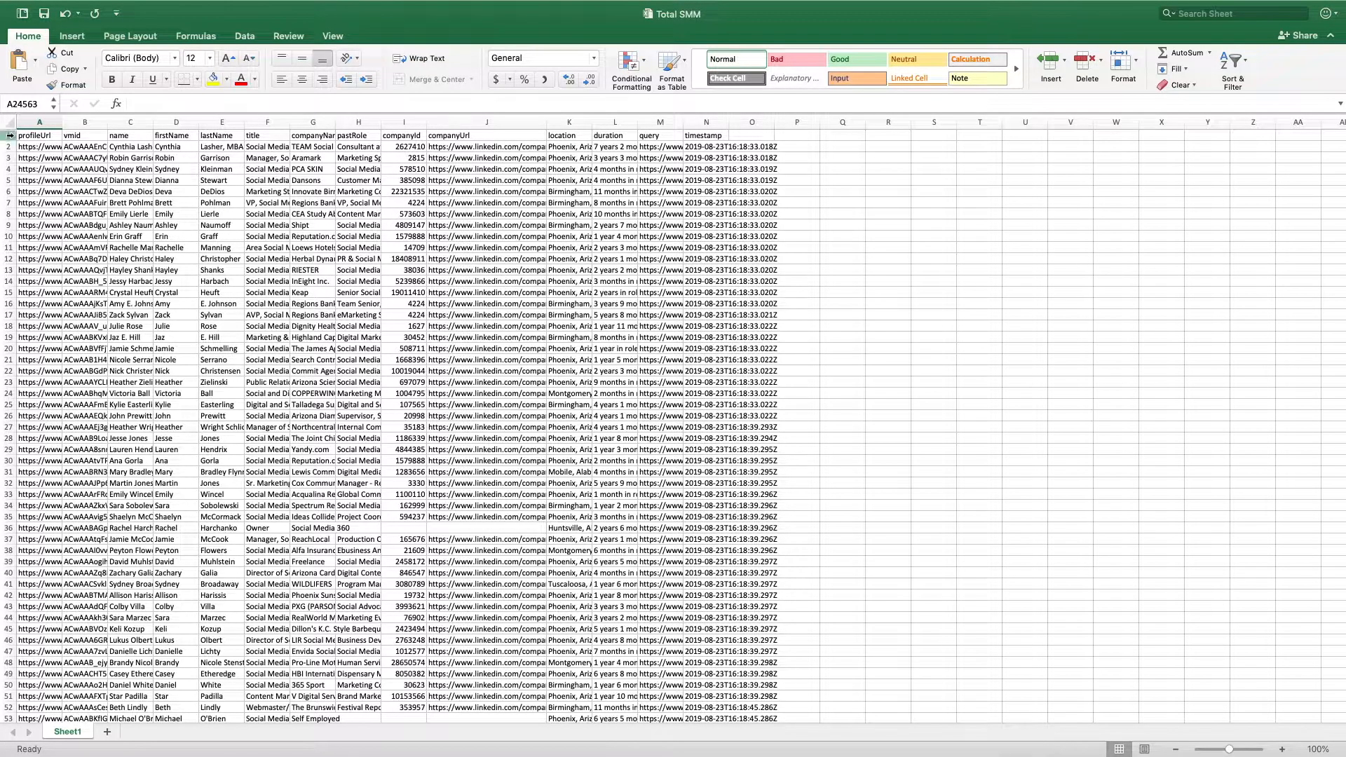
{"action": "key", "text": "ctrl+Right"}
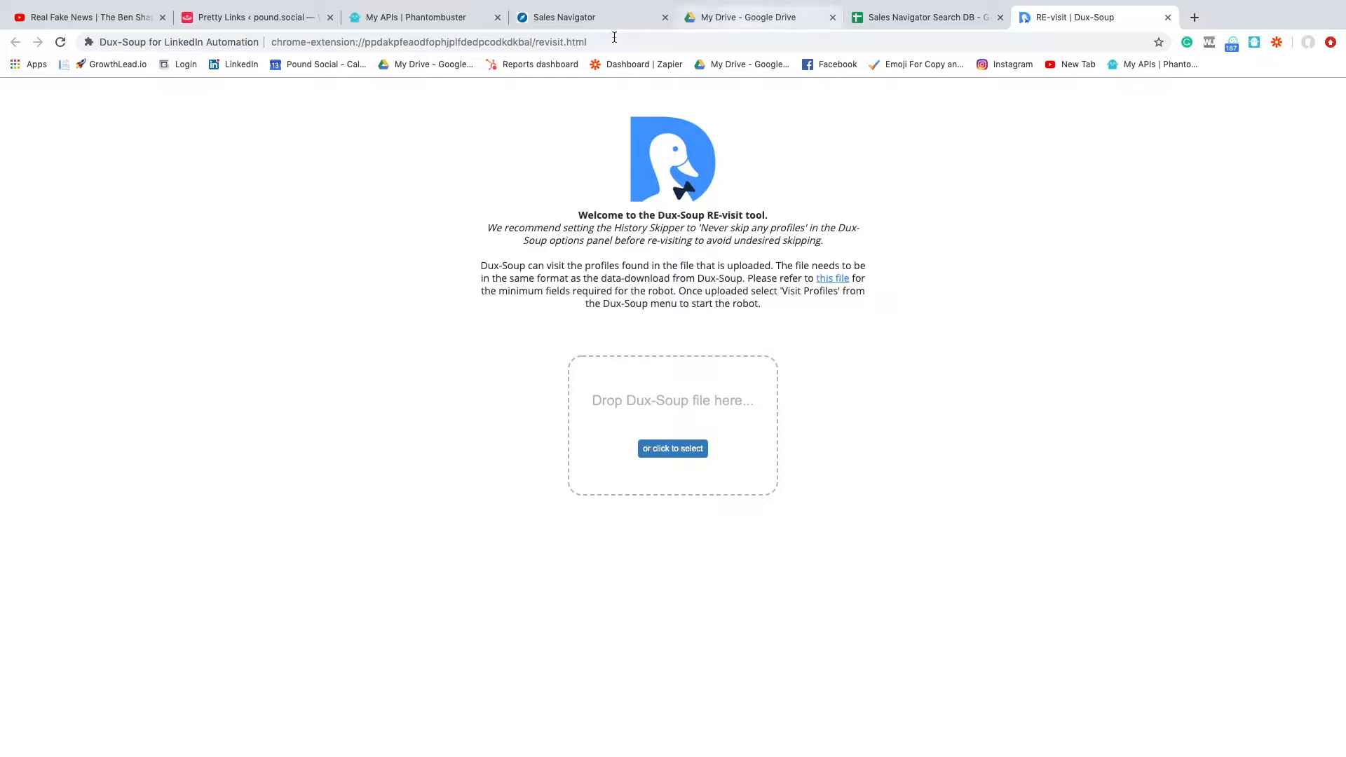
- Review the Social Media Manager lead results and filters in Sales Navigator
{"action": "left_click", "coordinate": [427, 21]}
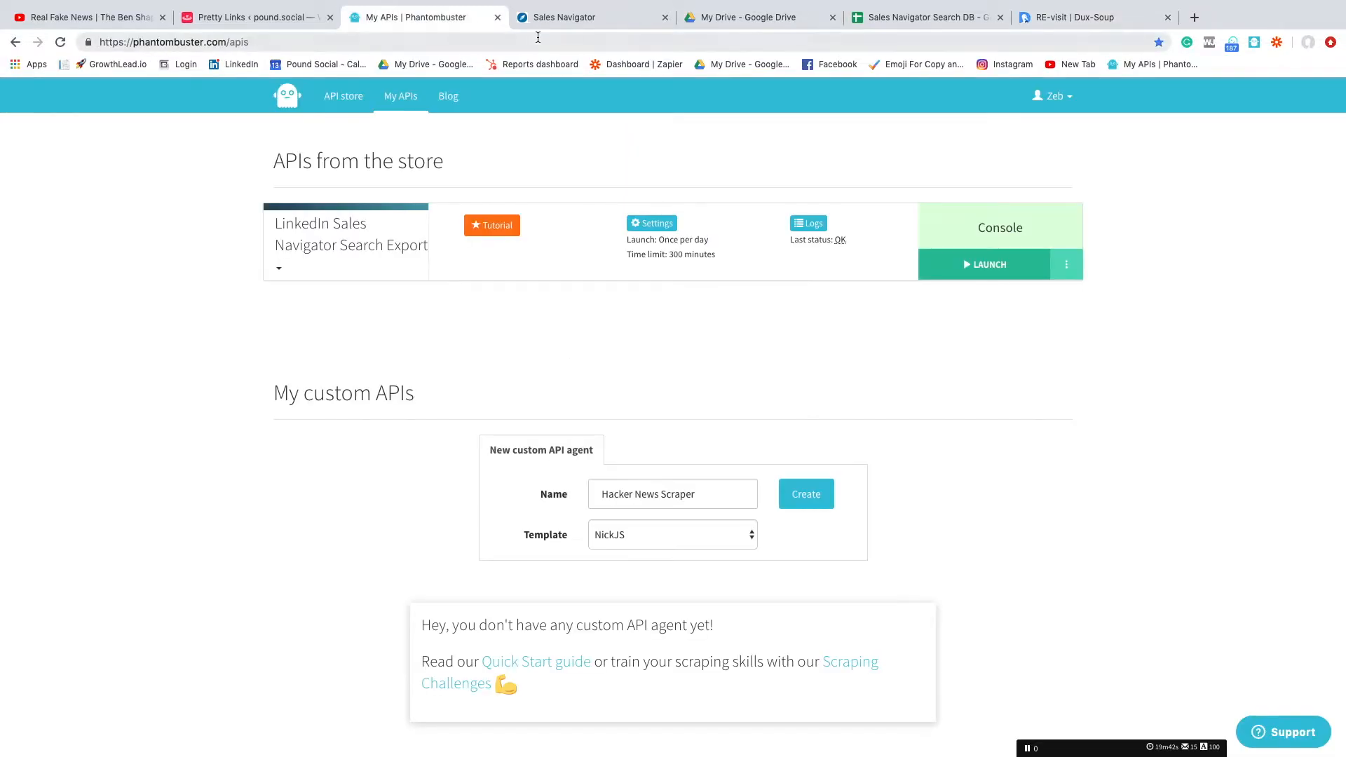
{"action": "left_click", "coordinate": [573, 20]}
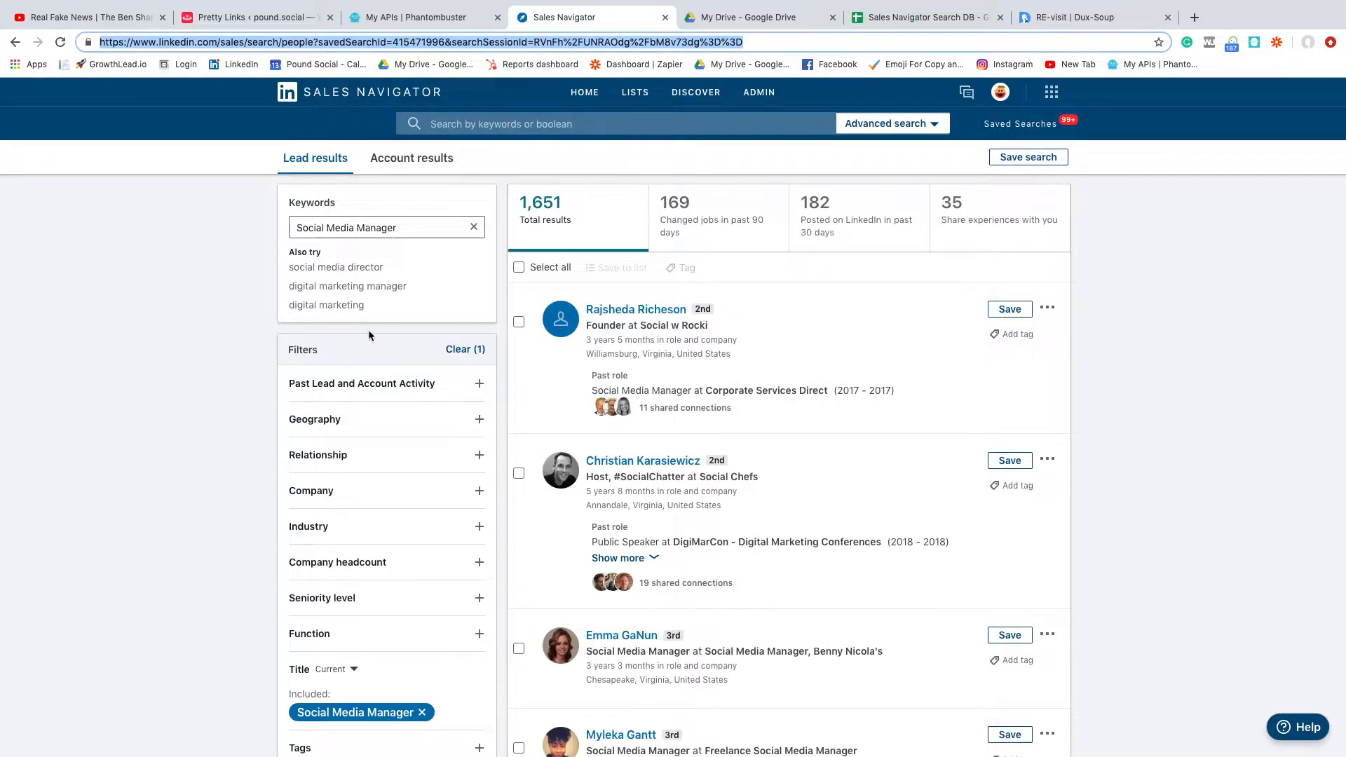
{"action": "scroll", "coordinate": [368, 330], "scroll_direction": "down", "scroll_amount": 2}
{"action": "scroll", "coordinate": [368, 333], "scroll_direction": "up", "scroll_amount": 3}
{"action": "scroll", "coordinate": [385, 481], "scroll_direction": "down", "scroll_amount": 2}
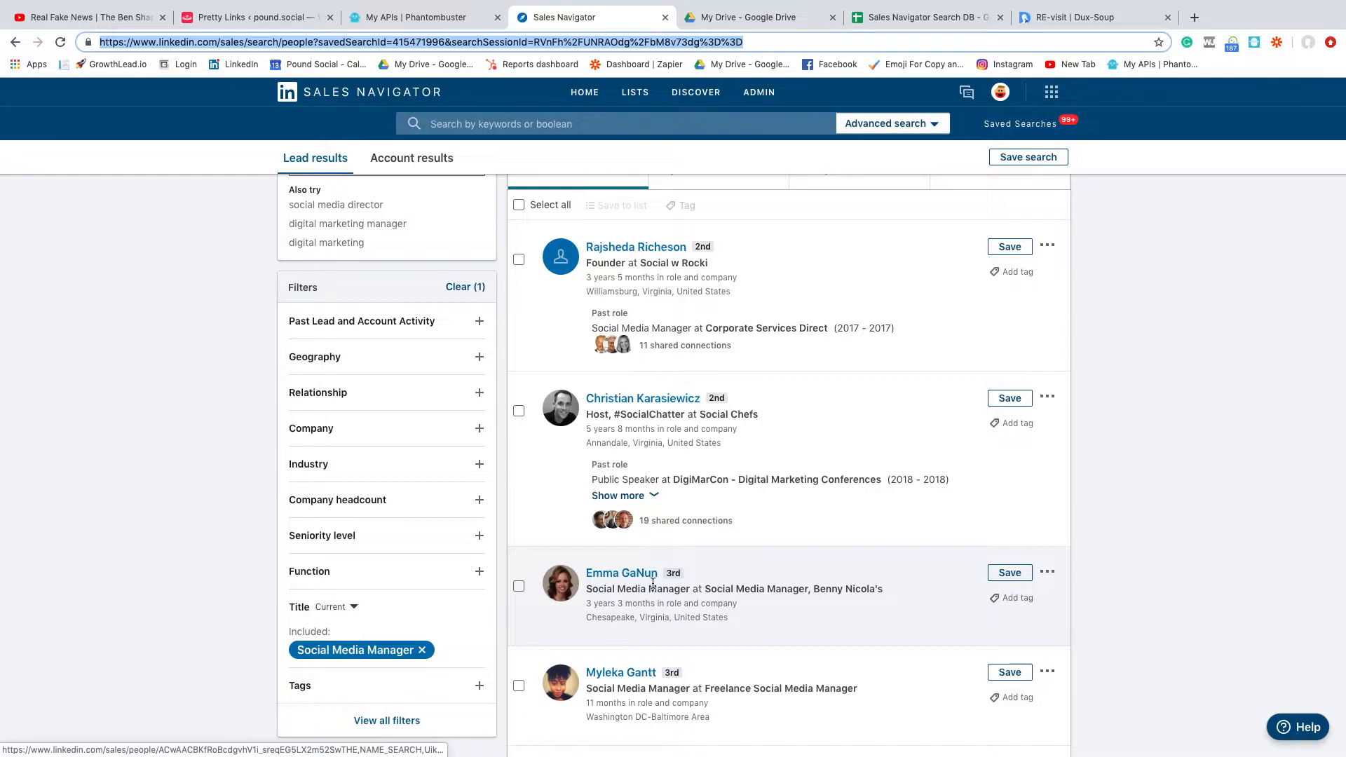
{"action": "scroll", "coordinate": [421, 270], "scroll_direction": "up", "scroll_amount": 1}
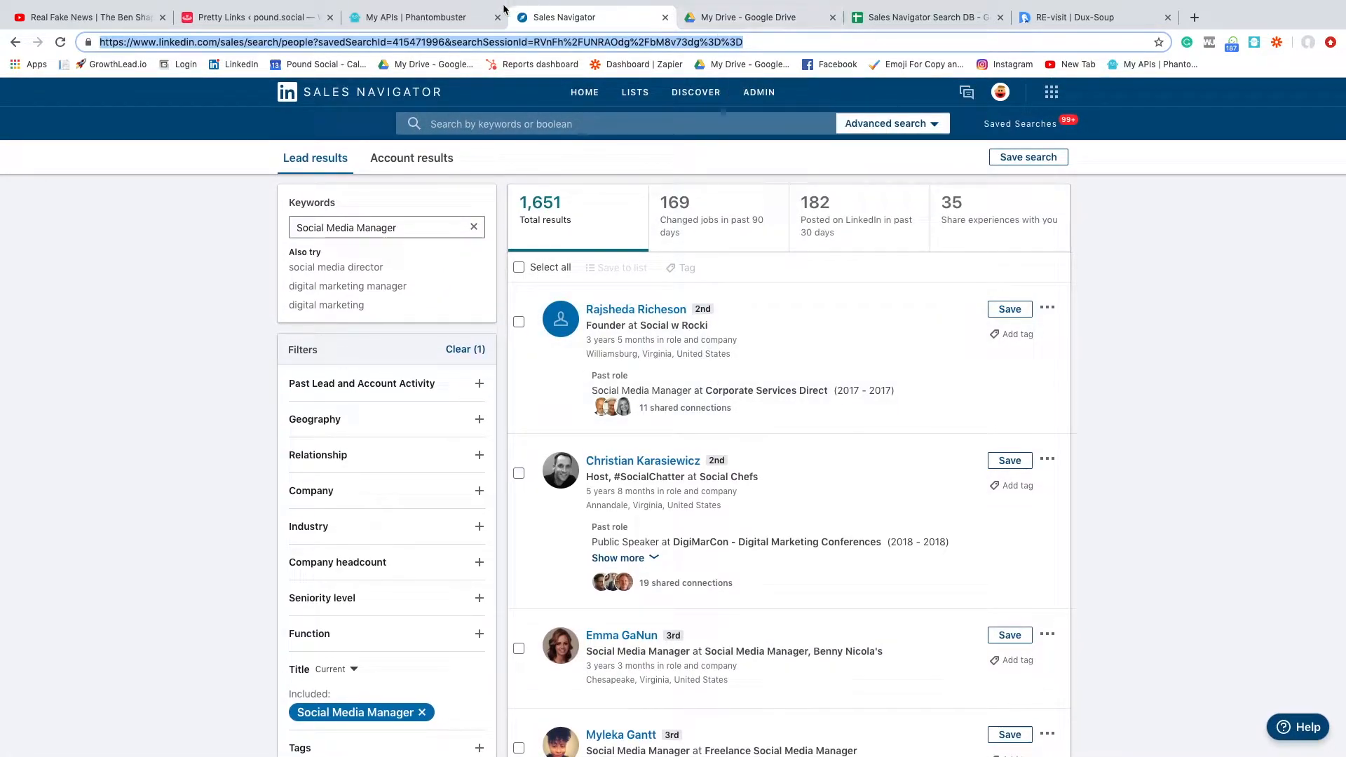
- Review the Search Export configuration, the saved-search URL spreadsheet, the Dux-Soup revisit page and the Total SMM workbook in sequence
{"action": "left_click", "coordinate": [441, 17]}
{"action": "left_click", "coordinate": [1060, 241]}
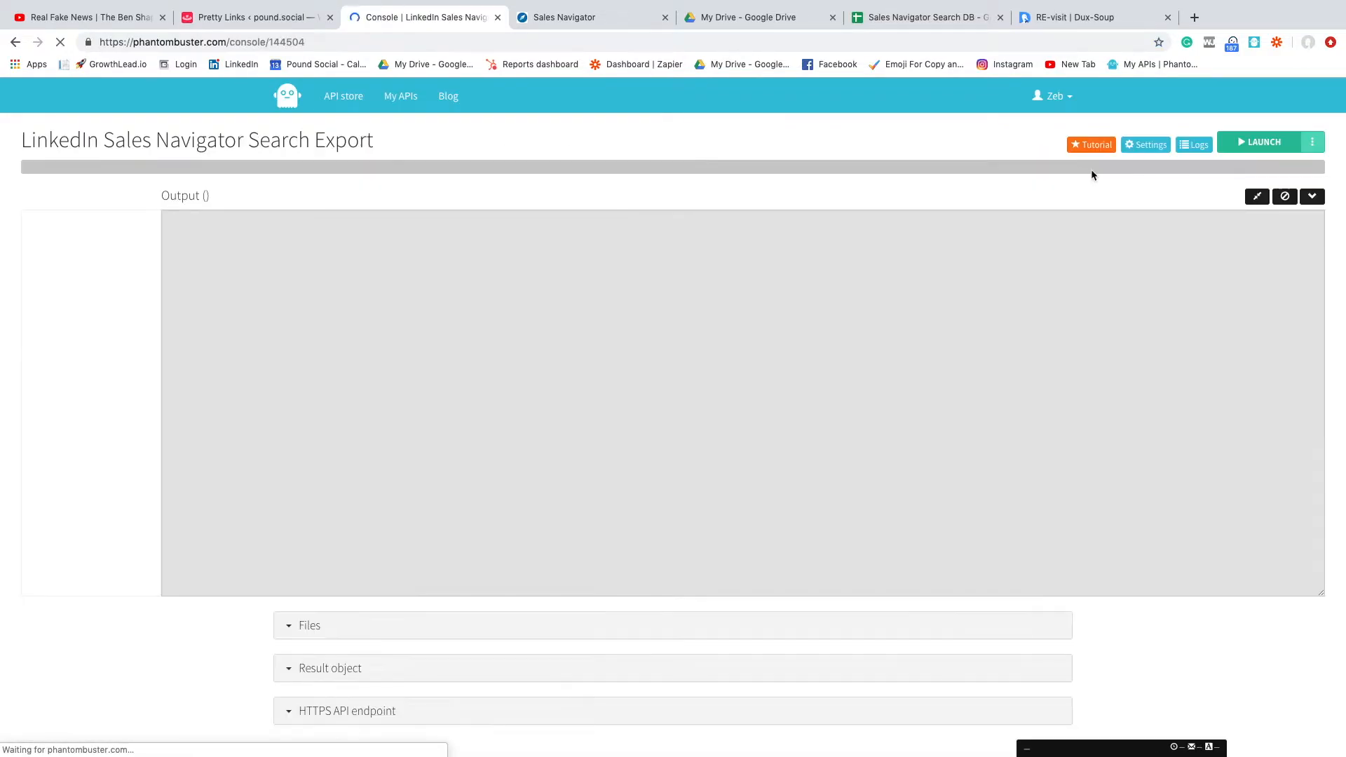
{"action": "left_click", "coordinate": [1311, 142]}
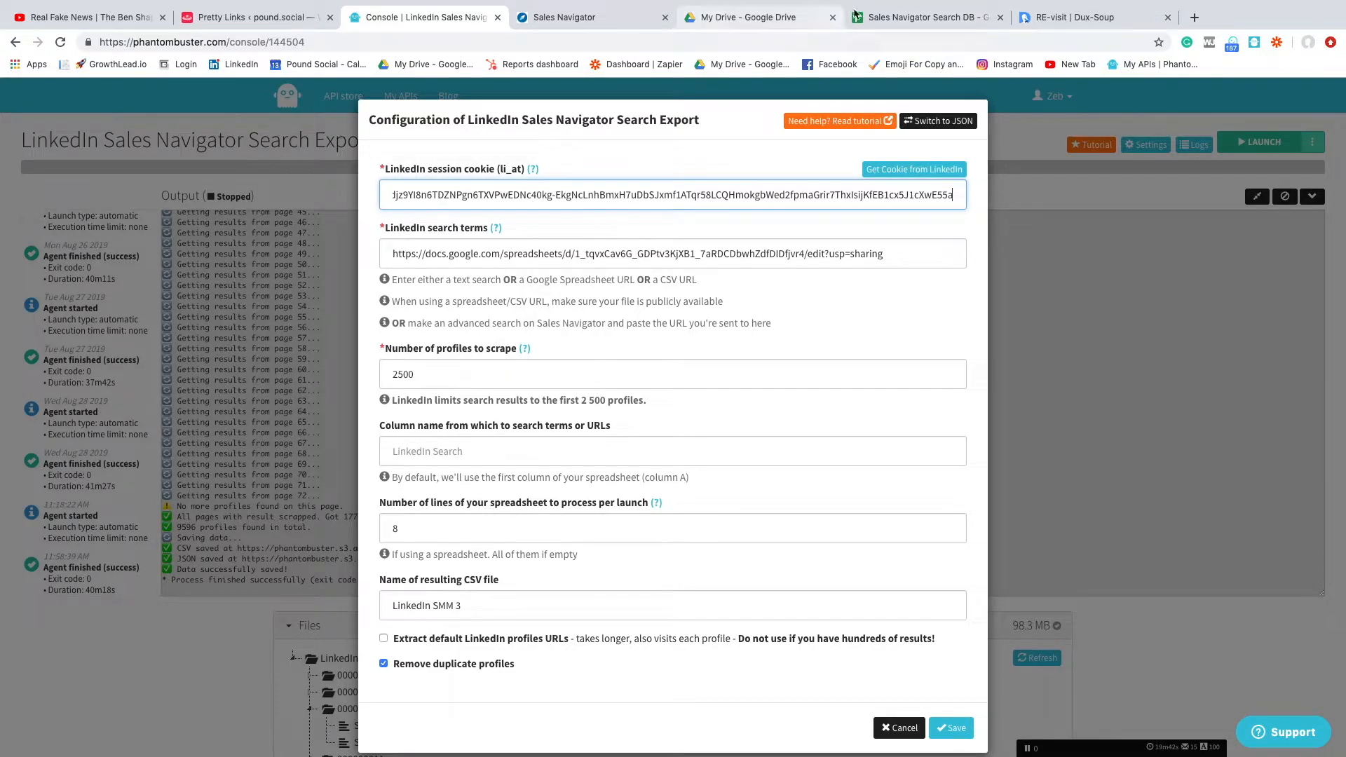
{"action": "left_click", "coordinate": [904, 18]}
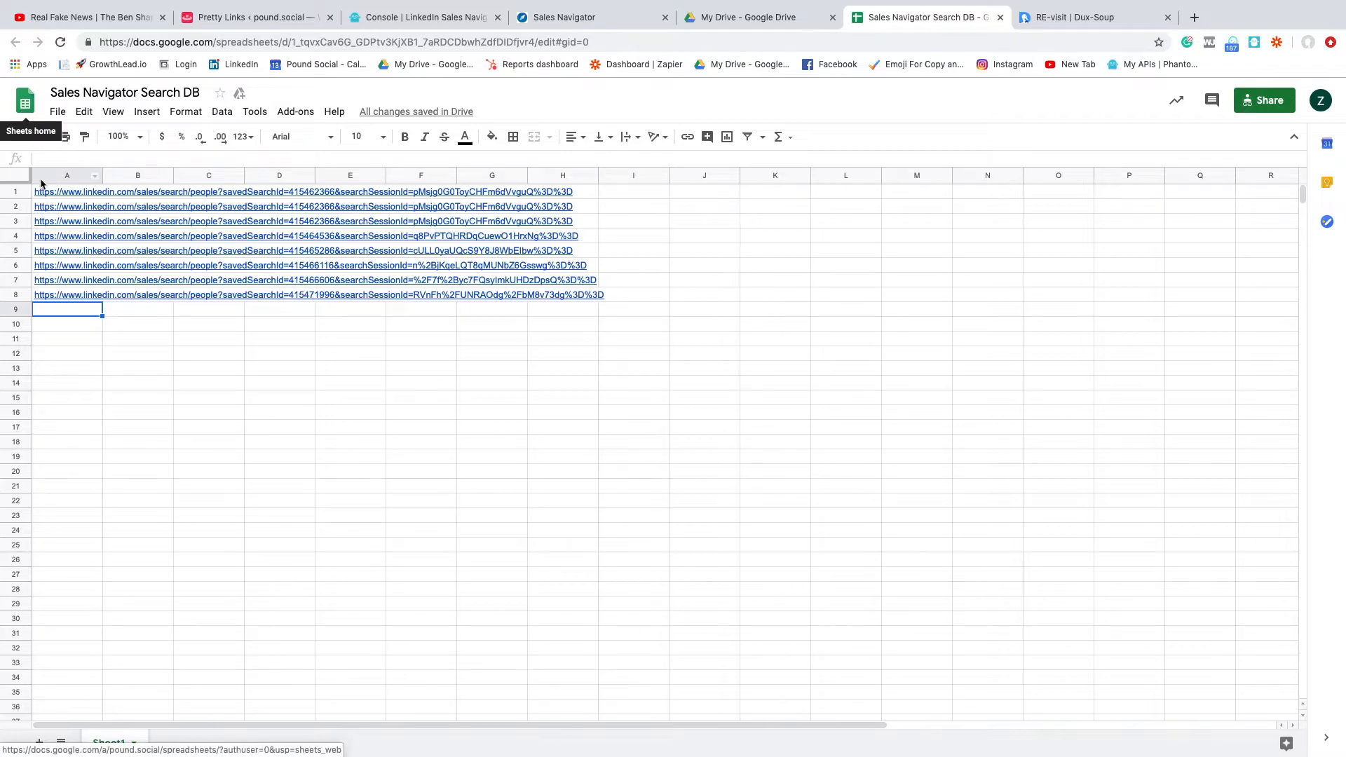
{"action": "left_click", "coordinate": [1090, 21]}
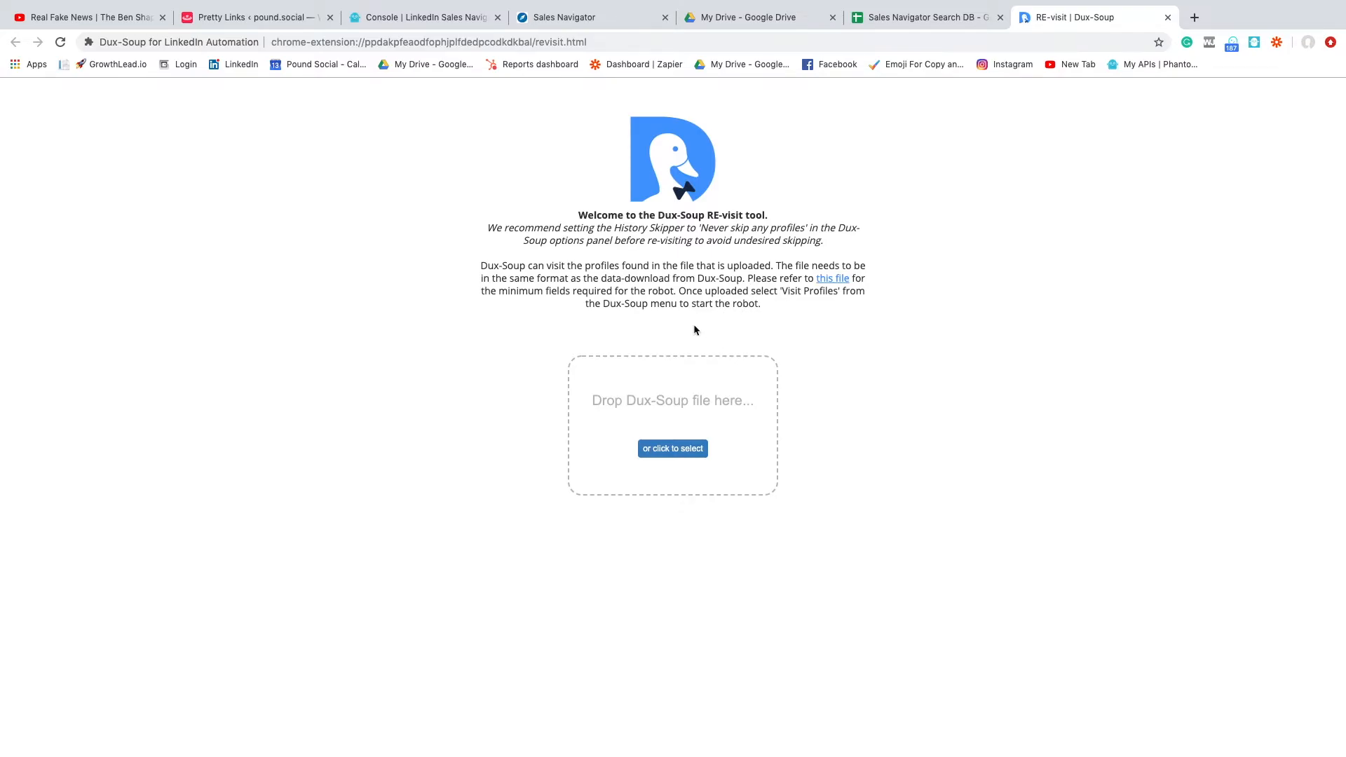
{"action": "key", "text": "ctrl+Left"}
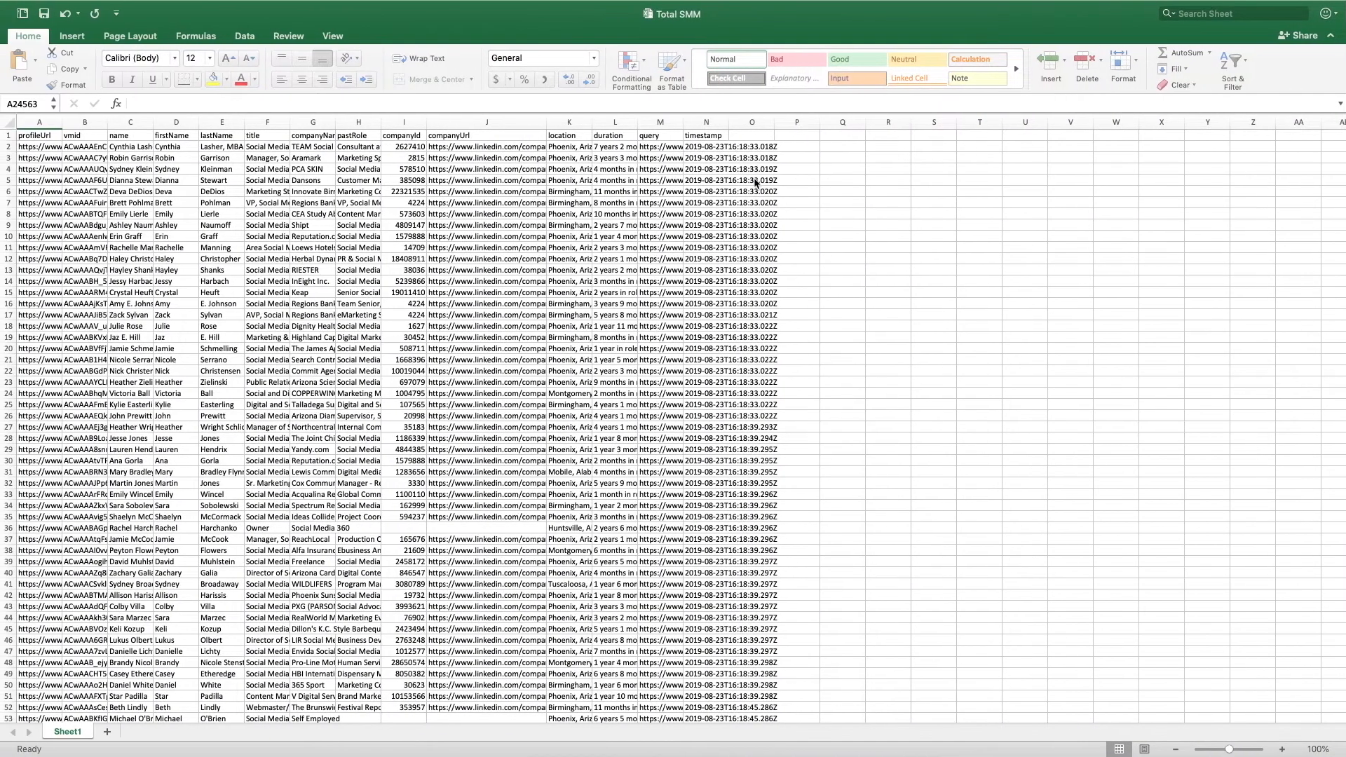